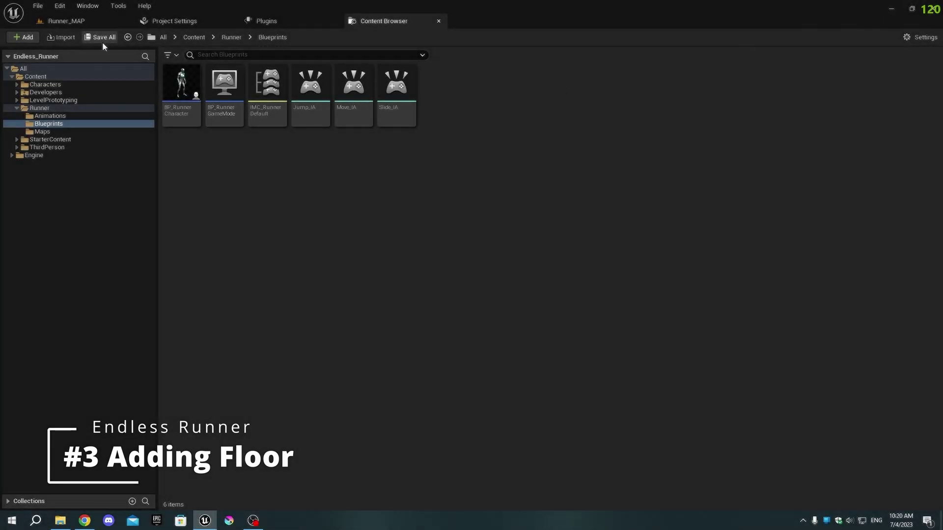
# Switch to the Runner_MAP level viewport showing the checkered ground plane
pyautogui.click(93, 24)
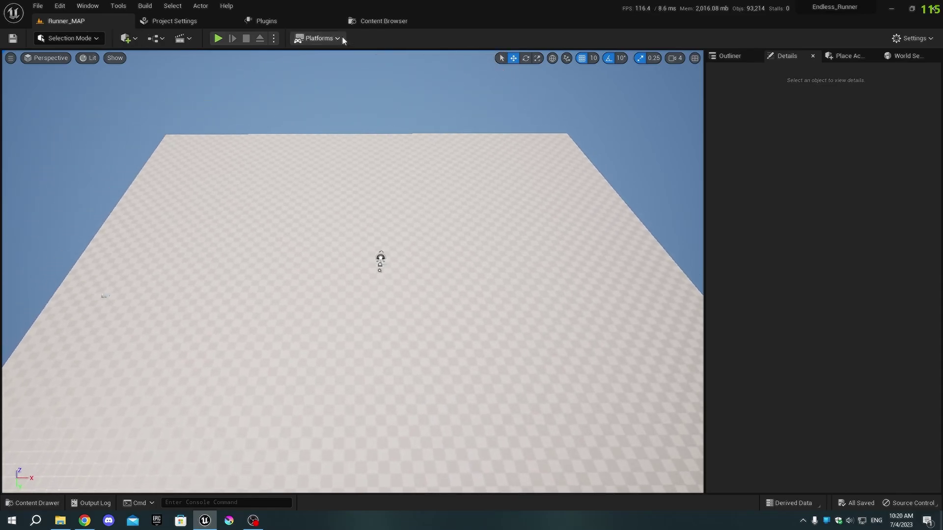
# Create an Actor Blueprint named BP_Floor in Runner Blueprints and open it
pyautogui.click(381, 23)
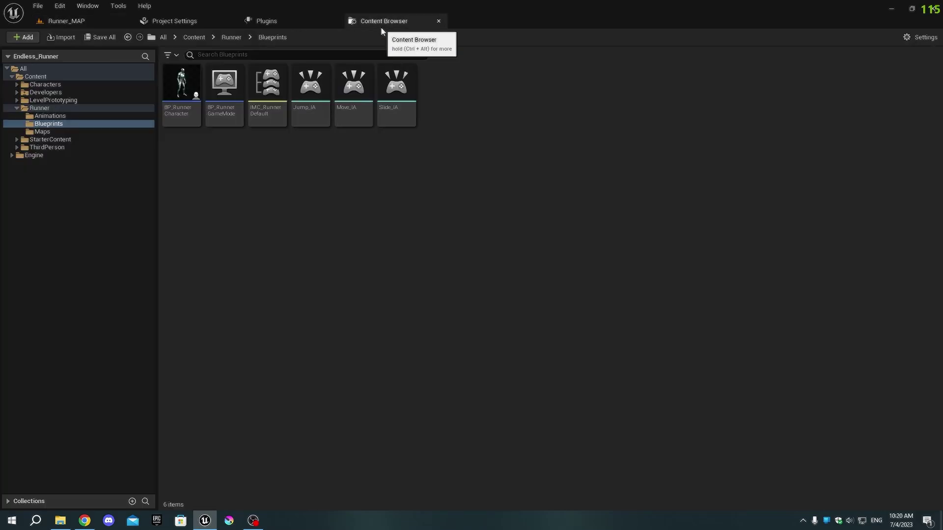
pyautogui.rightClick(241, 176)
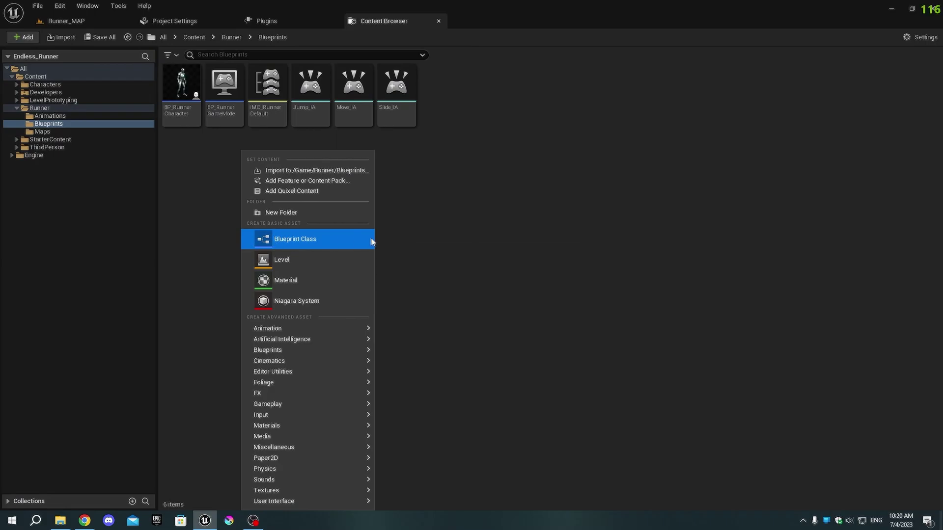
pyautogui.click(329, 242)
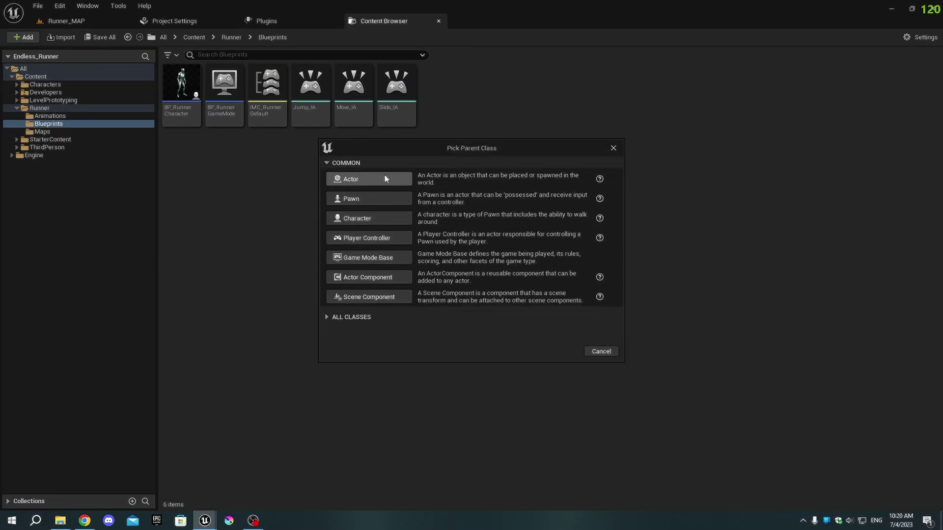
pyautogui.click(385, 178)
pyautogui.write('BP')
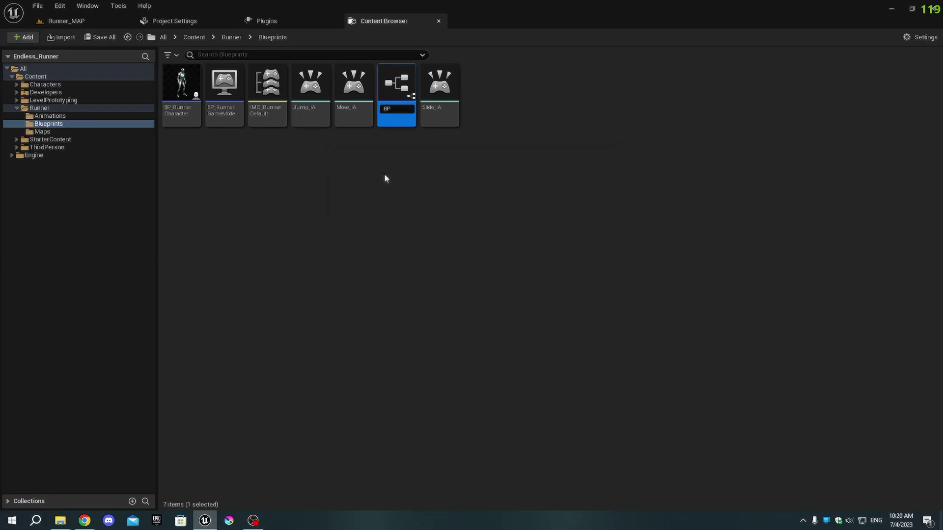
pyautogui.write('_Floor')
pyautogui.press('Return')
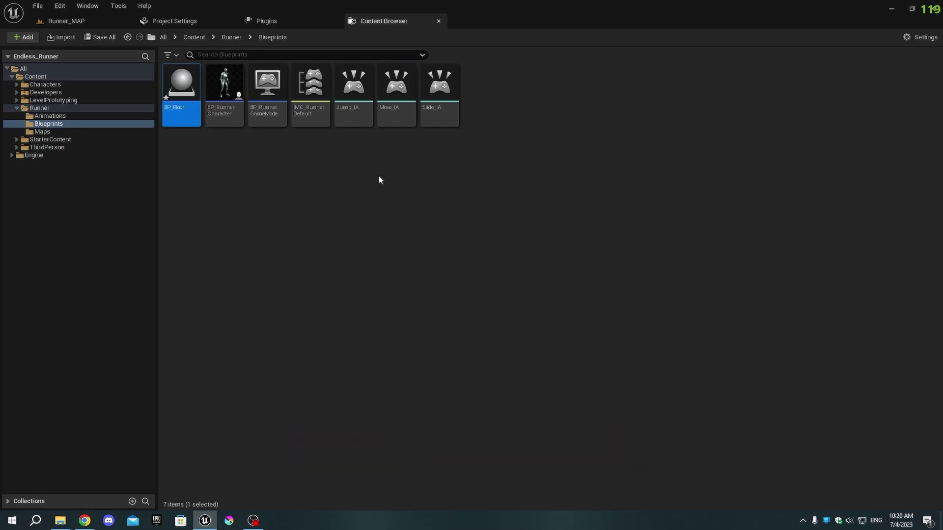
pyautogui.press('Return')
# Add a cube component named Floor to BP_Floor
pyautogui.click(25, 68)
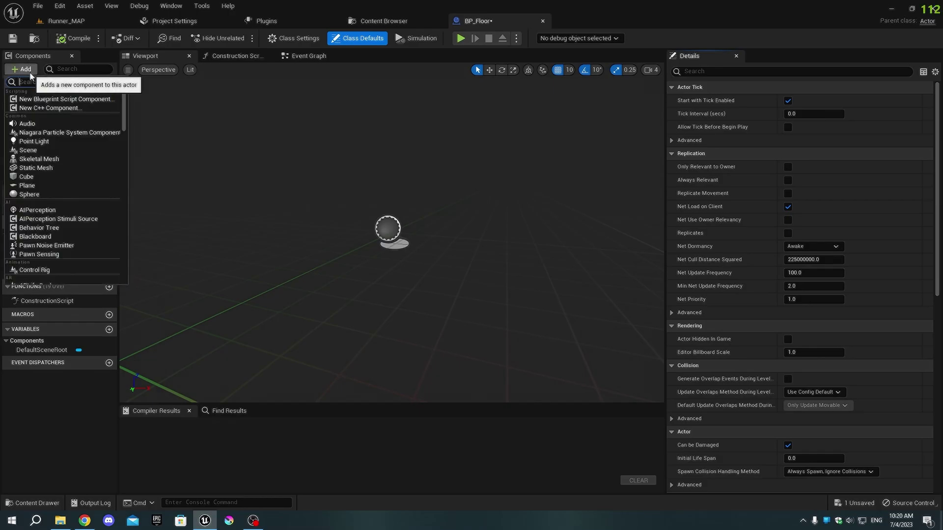
pyautogui.click(37, 177)
pyautogui.write('Floo')
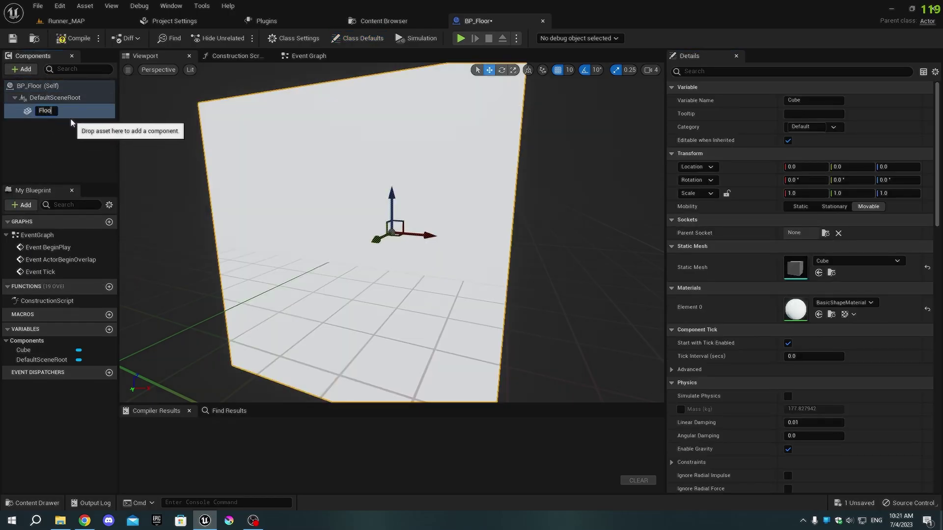
pyautogui.write('r')
pyautogui.press('Return')
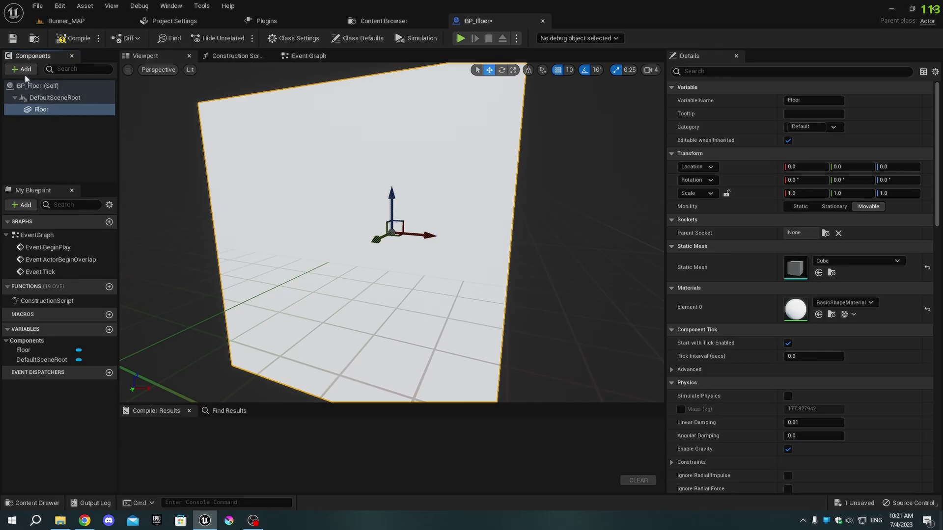
# Add an Arrow component and reparent it directly under DefaultSceneRoot
pyautogui.click(23, 72)
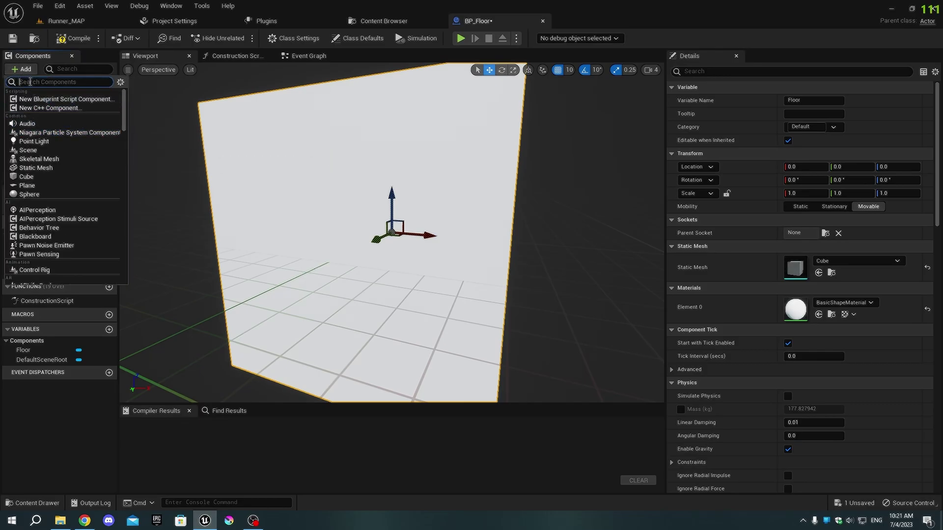
pyautogui.write('arr')
pyautogui.click(39, 116)
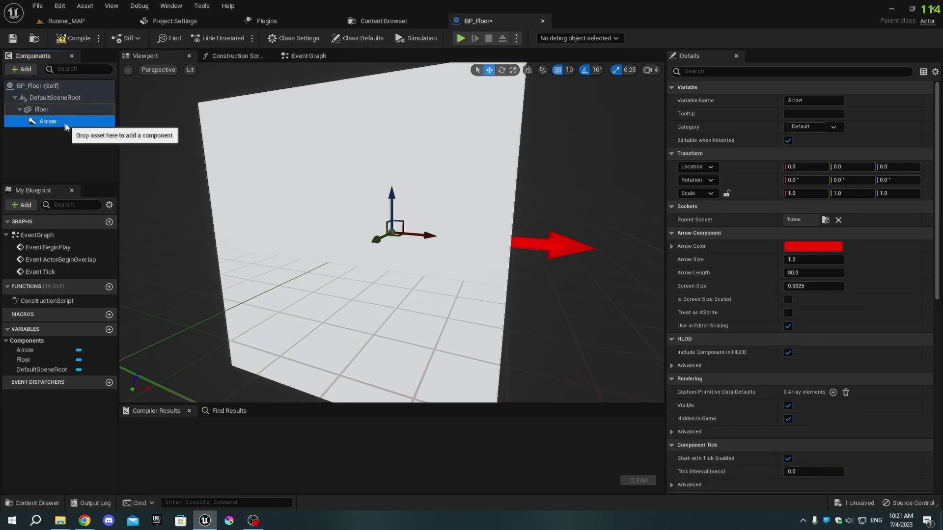
pyautogui.moveTo(65, 126); pyautogui.dragTo(56, 99)
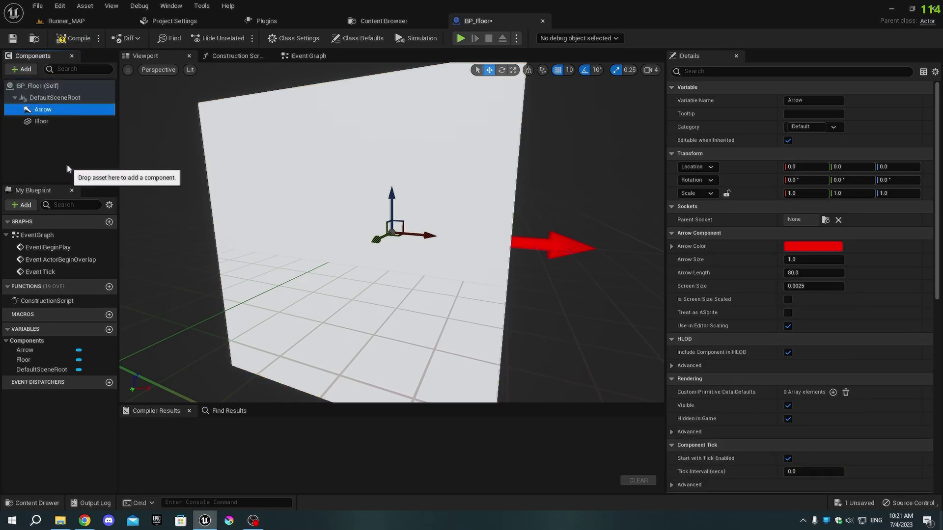
pyautogui.click(67, 164)
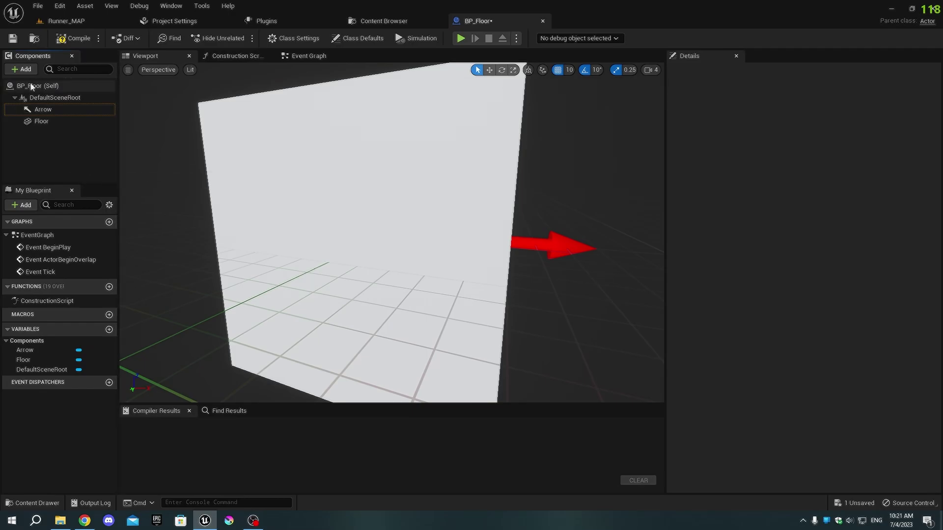
# Add a Box collision component and select it
pyautogui.click(22, 69)
pyautogui.write('b')
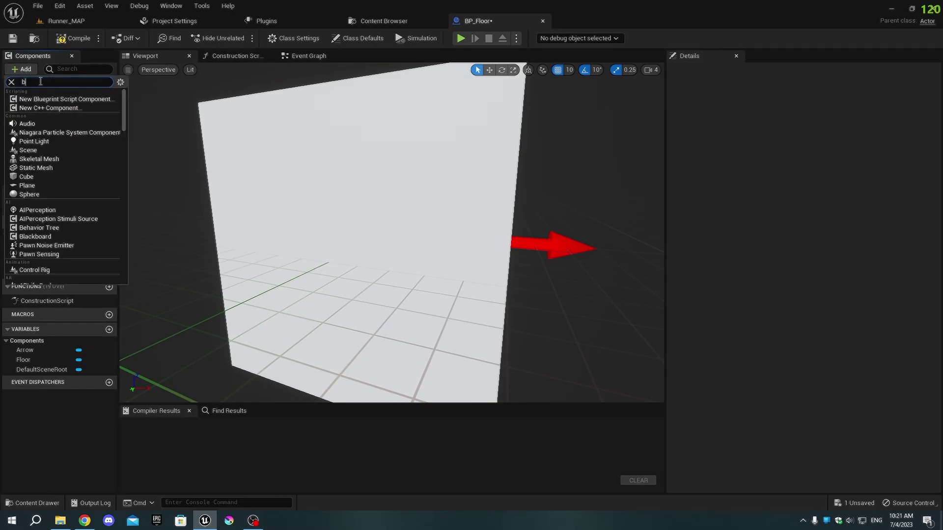
pyautogui.write('ox')
pyautogui.press('Return')
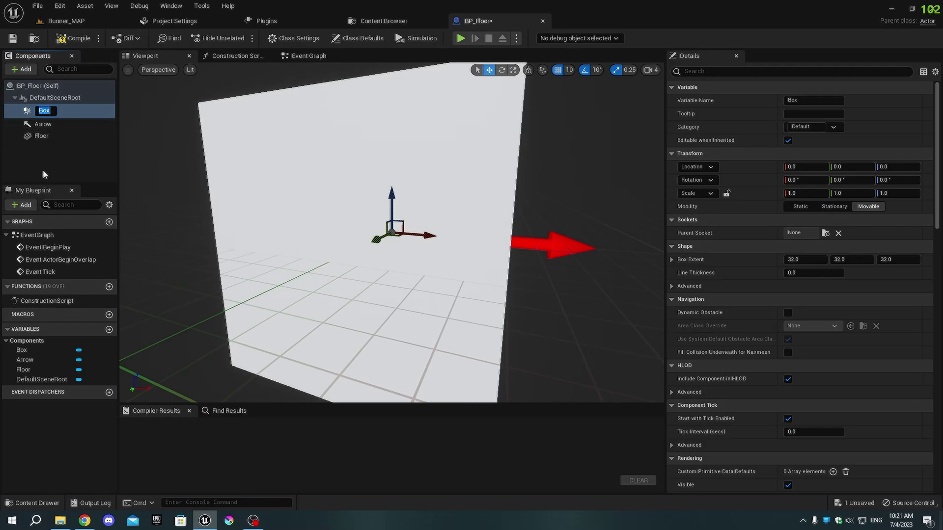
pyautogui.click(43, 174)
pyautogui.click(66, 111)
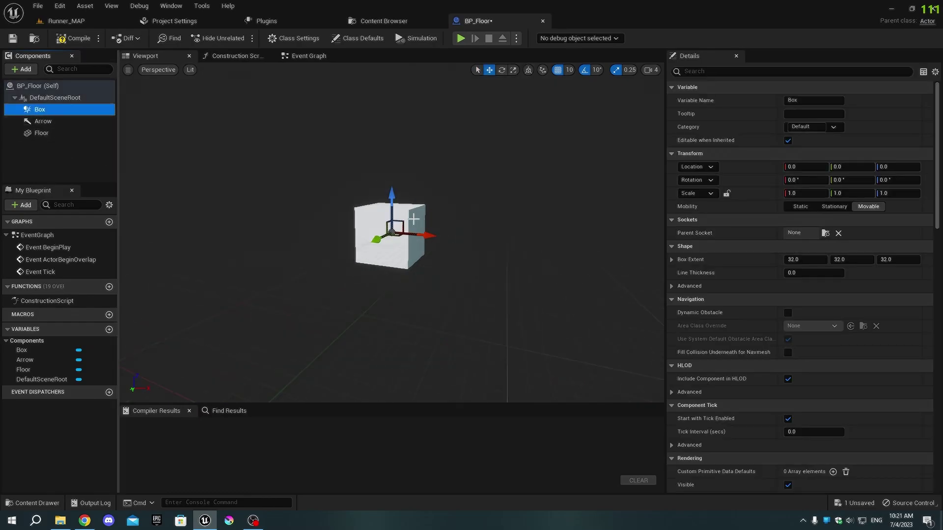
# Set the Floor cube's scale to X 10, Y 10, Z 0.5
pyautogui.click(42, 133)
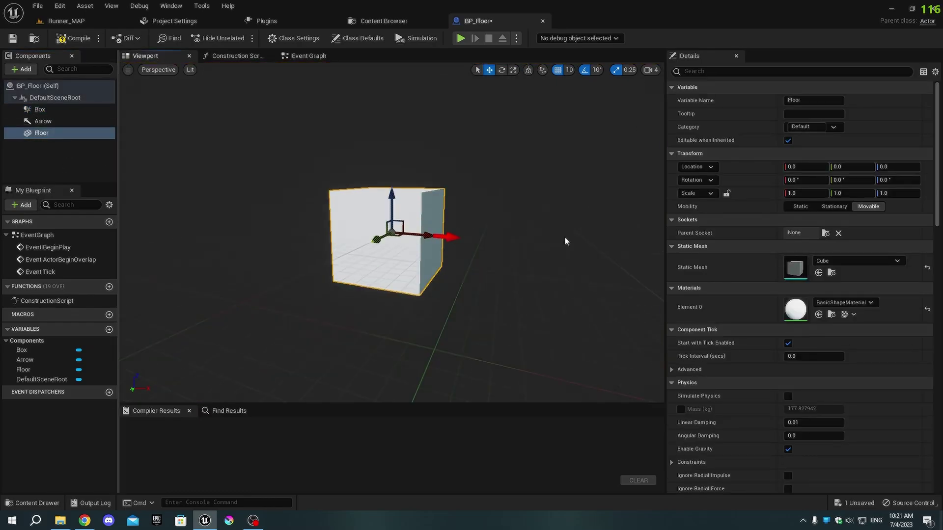
pyautogui.click(807, 194)
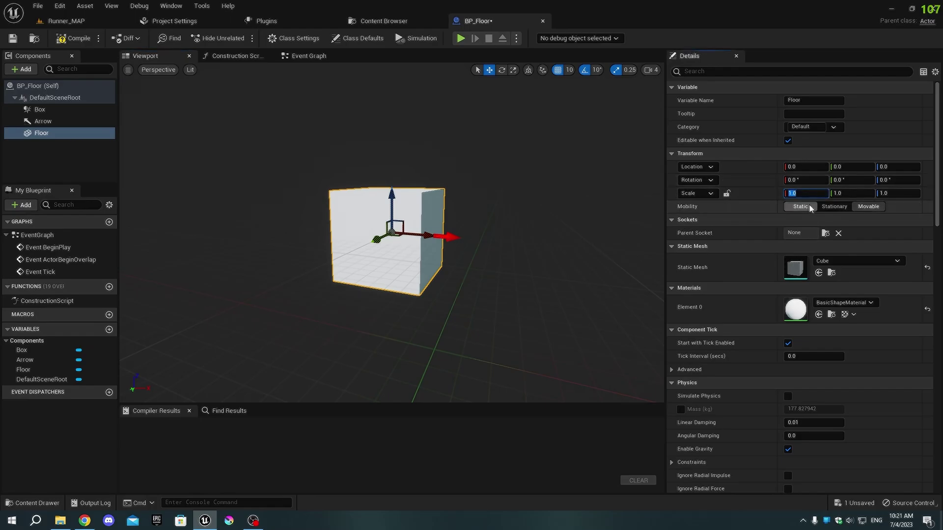
pyautogui.write('01')
pyautogui.click(861, 193)
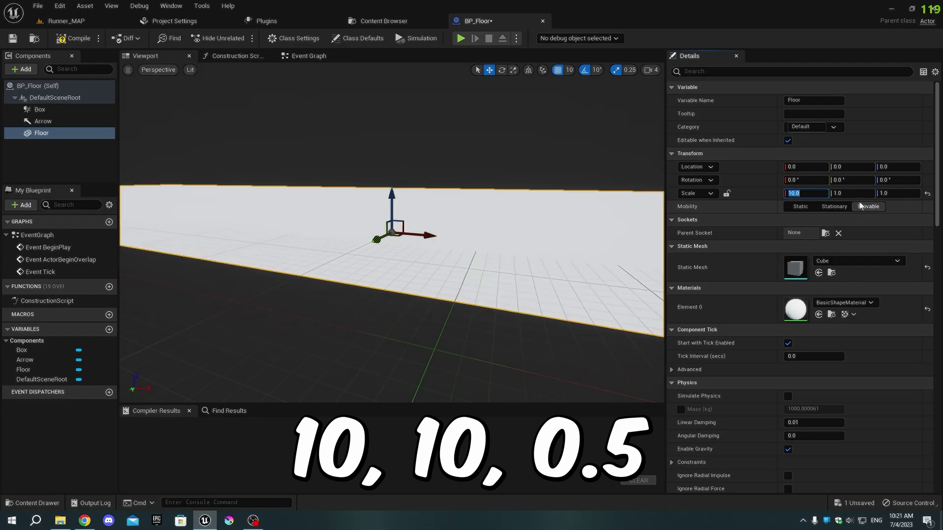
pyautogui.write('10')
pyautogui.press('Return')
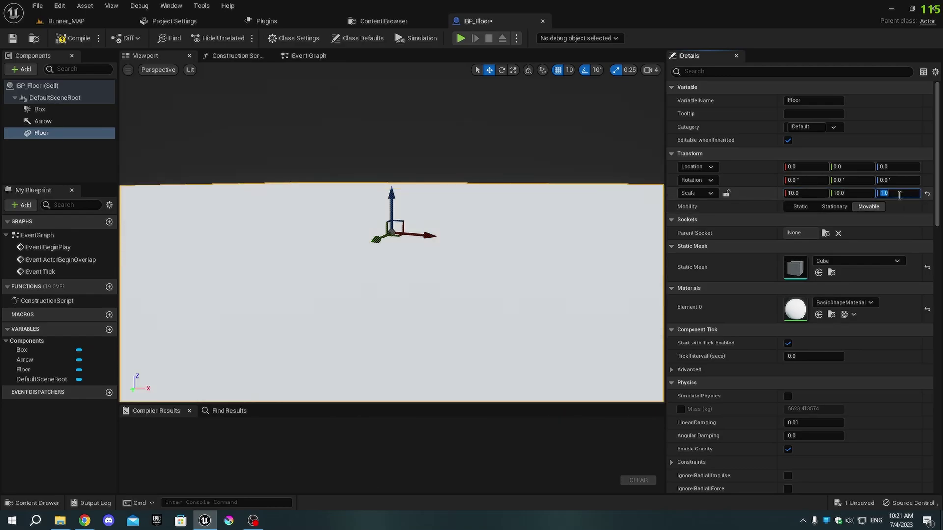
pyautogui.write('.5')
pyautogui.write('0.5')
pyautogui.press('Return')
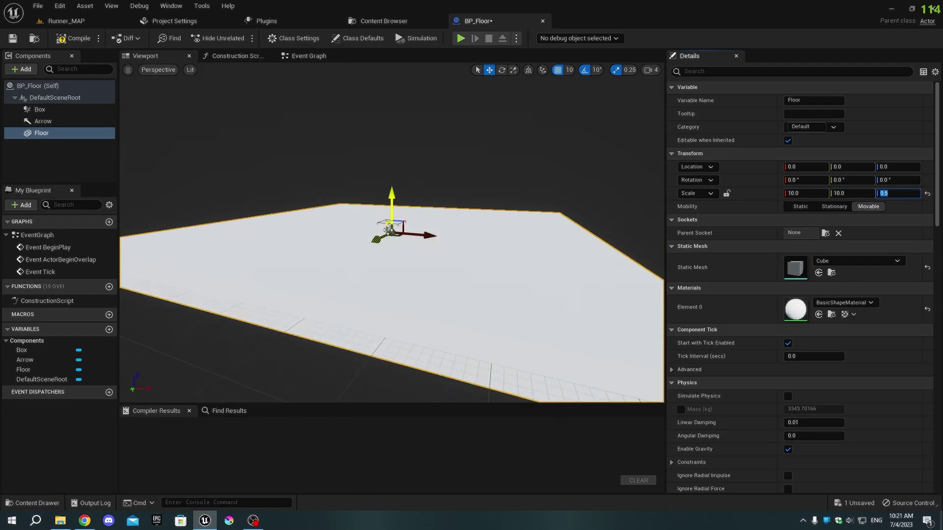
# Set the Arrow component's X location to 500, at the tile's far edge
pyautogui.click(43, 121)
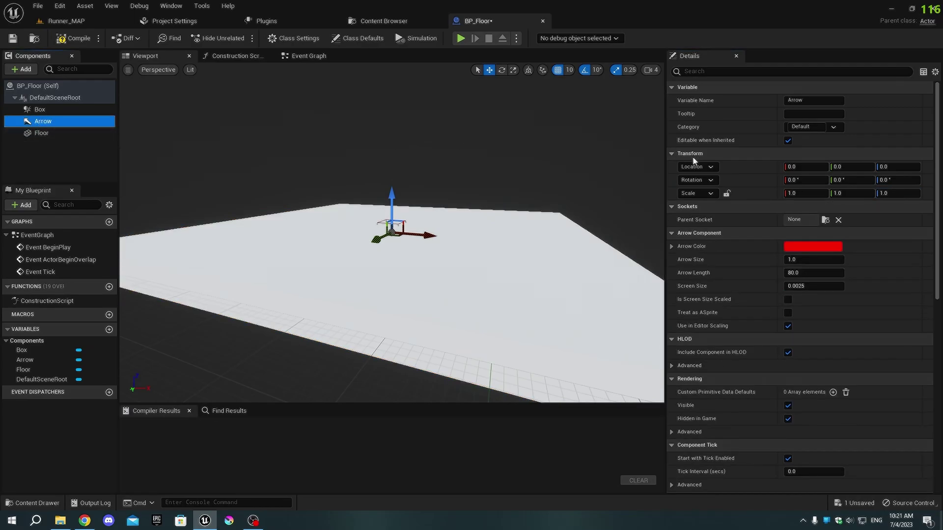
pyautogui.click(802, 168)
pyautogui.press('BackSpace')
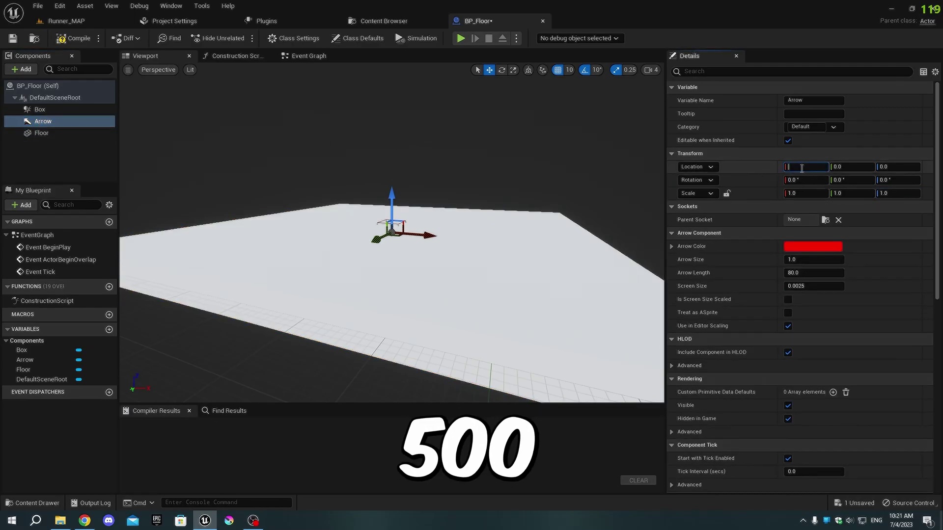
pyautogui.write('500')
pyautogui.press('Return')
pyautogui.moveTo(587, 189); pyautogui.dragTo(494, 199)
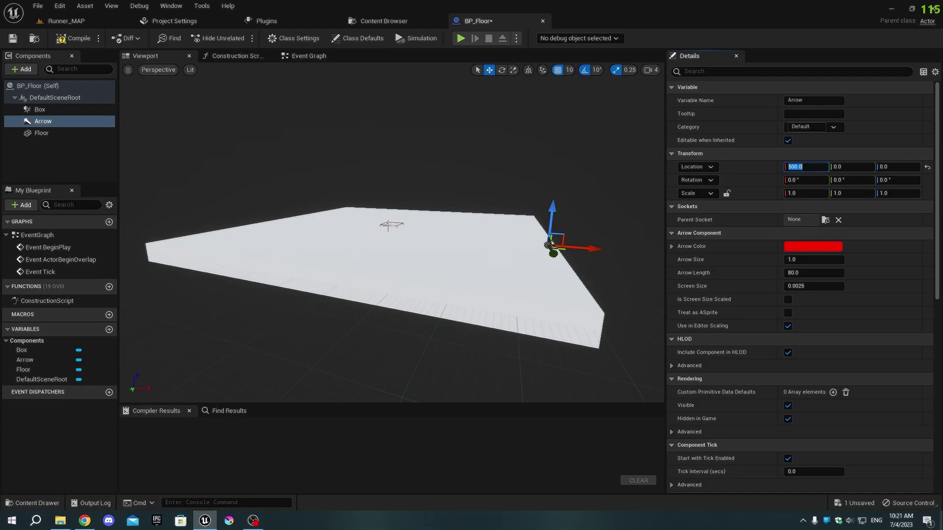
pyautogui.click(443, 258)
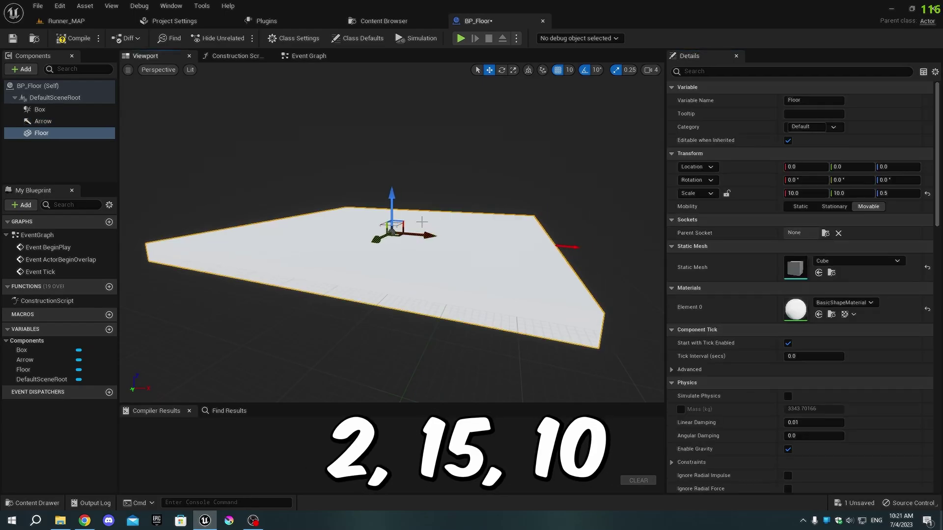
# Scale the Box trigger to 2, 15, 10 and place it at 440, 0, 290
pyautogui.click(40, 109)
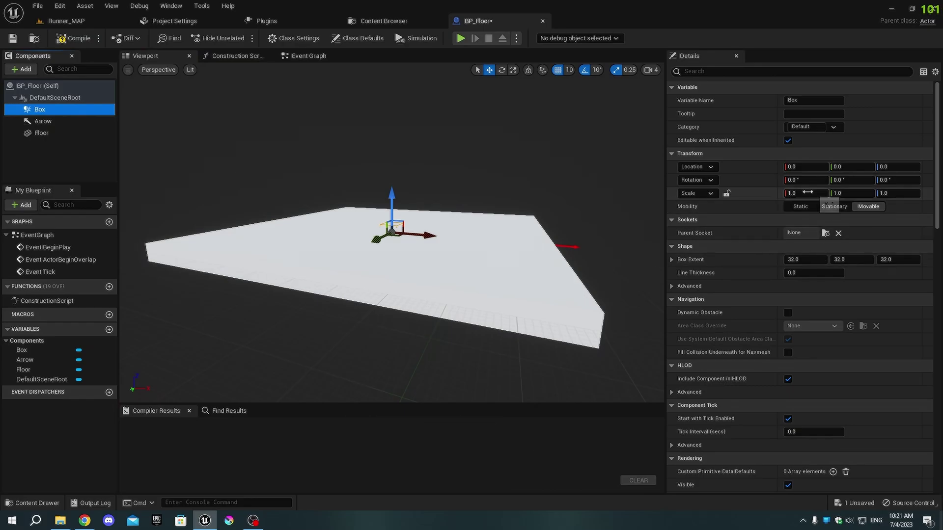
pyautogui.click(808, 192)
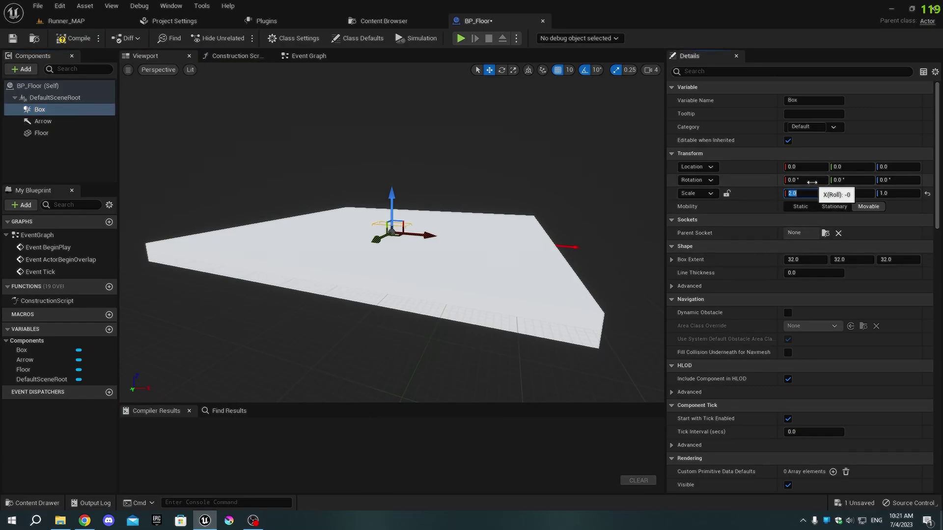
pyautogui.write('15')
pyautogui.press('Return')
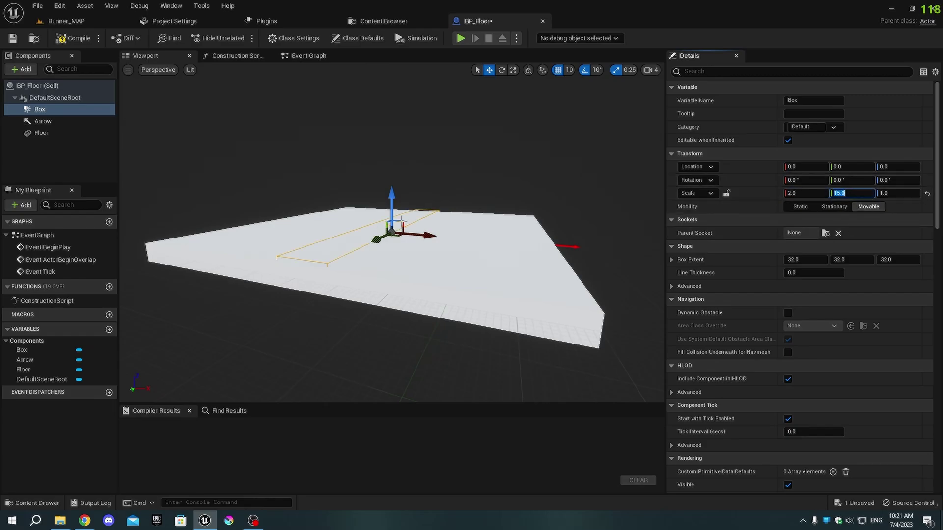
pyautogui.moveTo(433, 238); pyautogui.dragTo(586, 255)
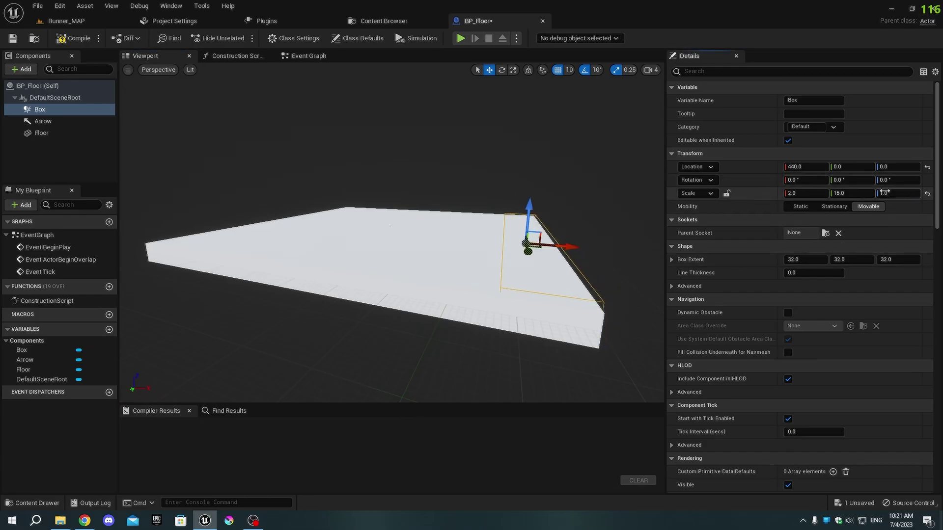
pyautogui.write('0')
pyautogui.press('Return')
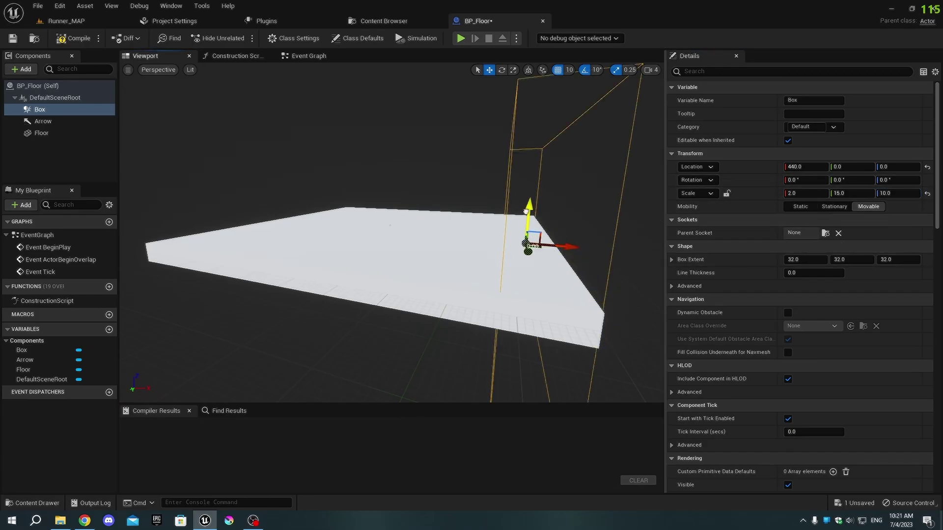
pyautogui.moveTo(526, 212); pyautogui.dragTo(539, 107)
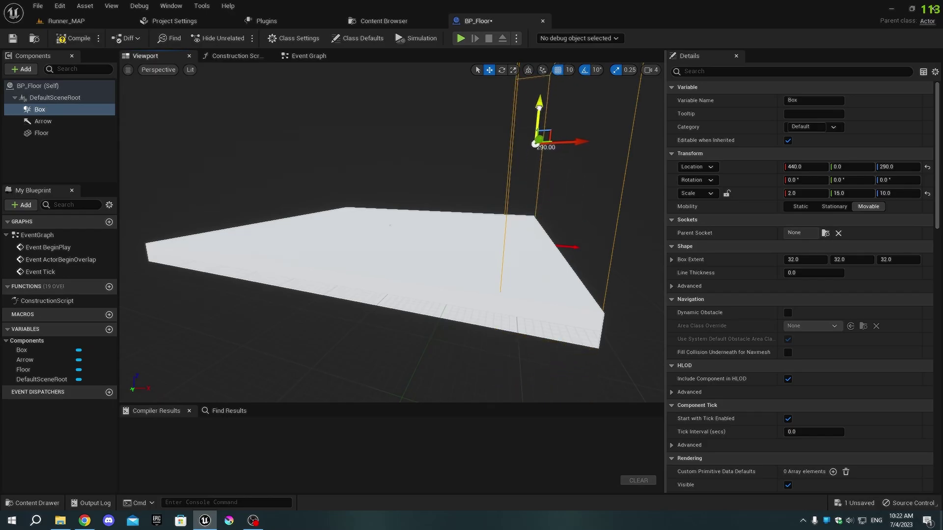
pyautogui.moveTo(538, 107); pyautogui.dragTo(606, 260, button='right')
pyautogui.scroll(-2, 606, 260)
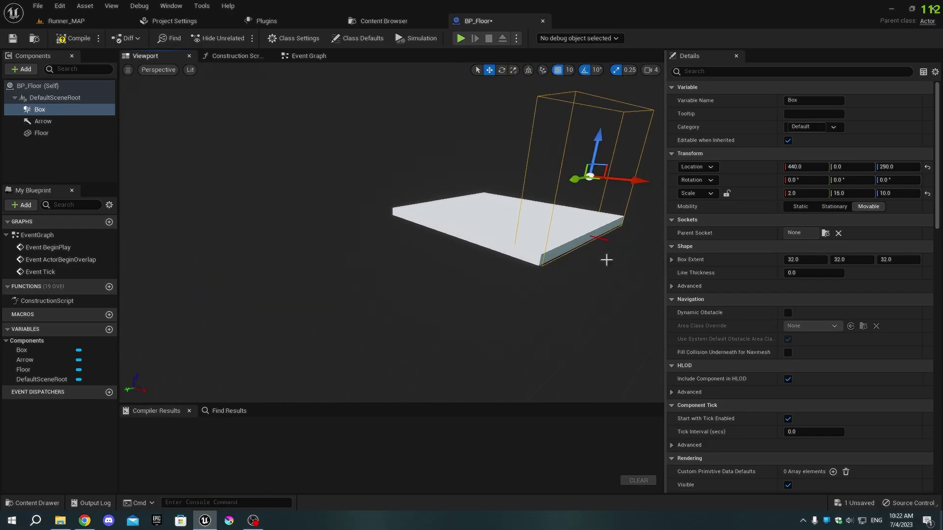
# Set Box collision to Custom, Query Only, ignoring all channels except overlapping Pawn
pyautogui.press('f')
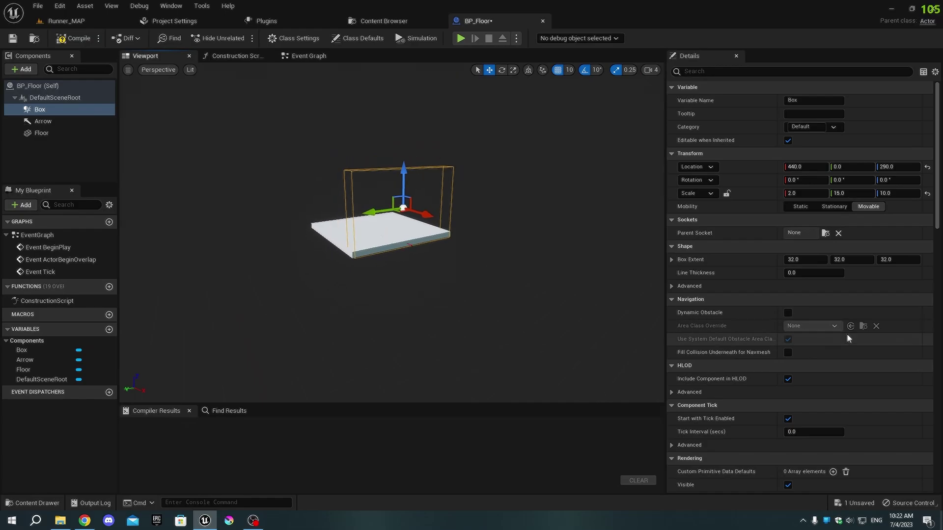
pyautogui.scroll(-3, 848, 336)
pyautogui.scroll(-5, 848, 336)
pyautogui.scroll(-5, 847, 339)
pyautogui.scroll(-3, 848, 338)
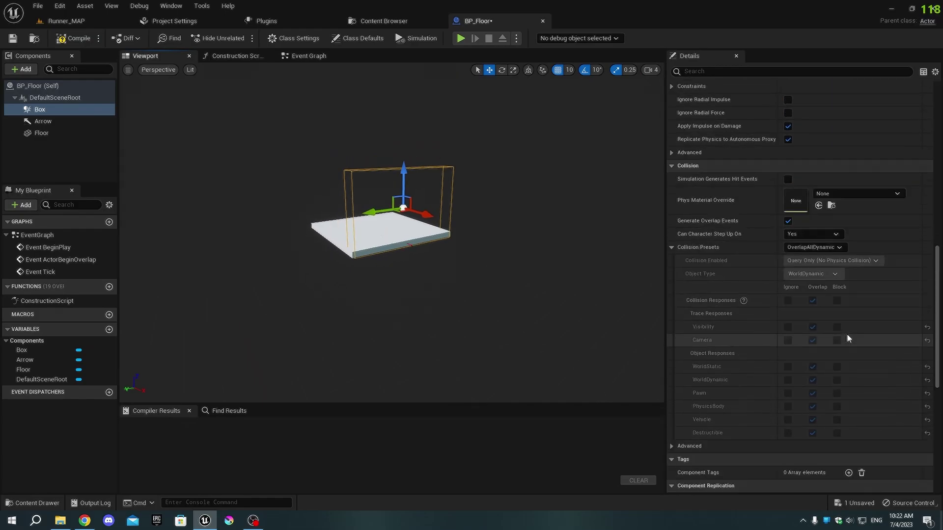
pyautogui.click(796, 249)
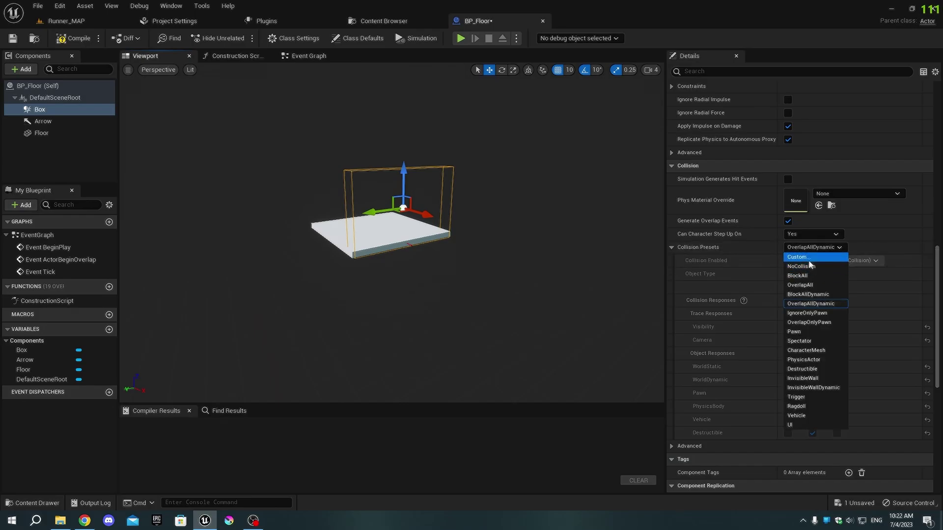
pyautogui.click(803, 256)
pyautogui.click(810, 270)
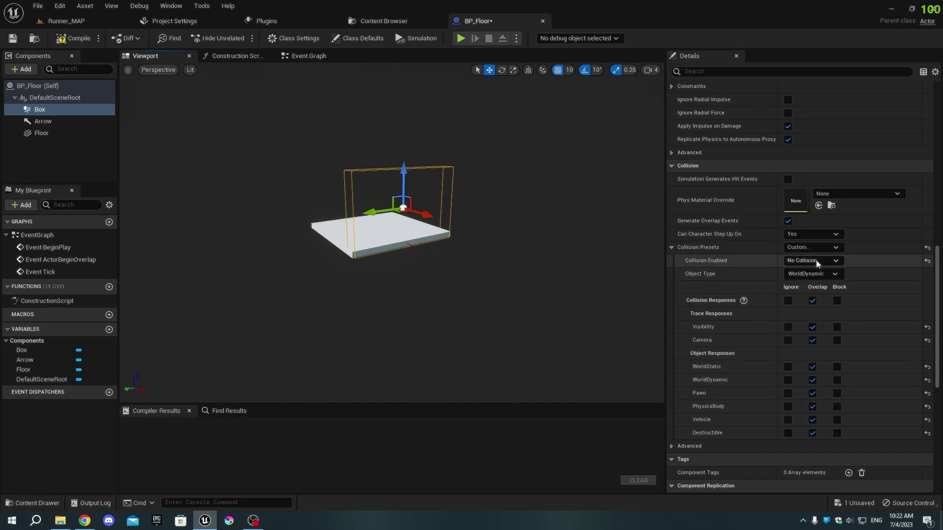
pyautogui.click(815, 280)
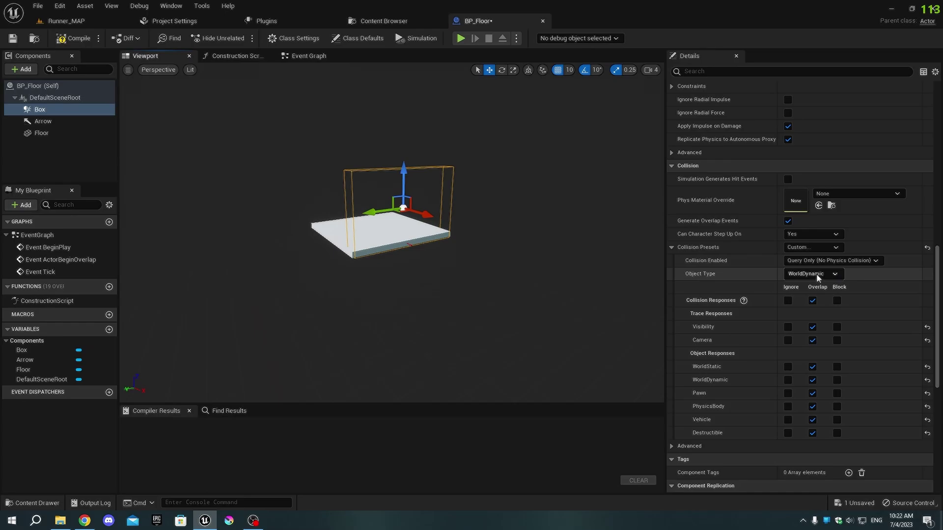
pyautogui.click(818, 274)
pyautogui.click(810, 294)
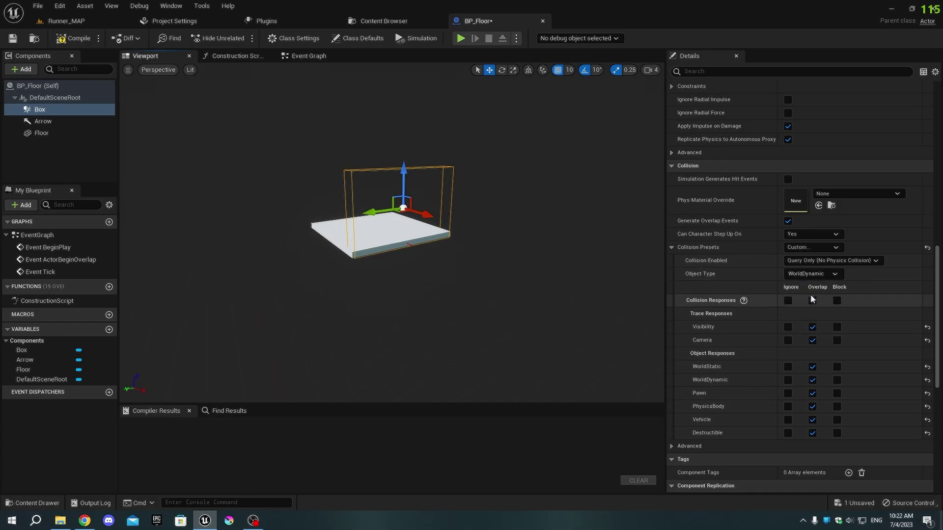
pyautogui.click(811, 276)
pyautogui.click(801, 292)
pyautogui.click(789, 300)
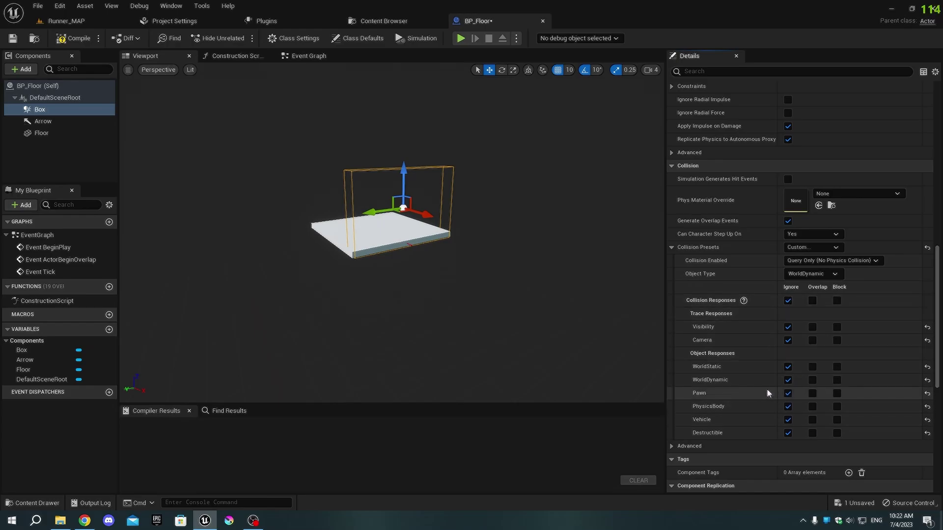
pyautogui.click(813, 392)
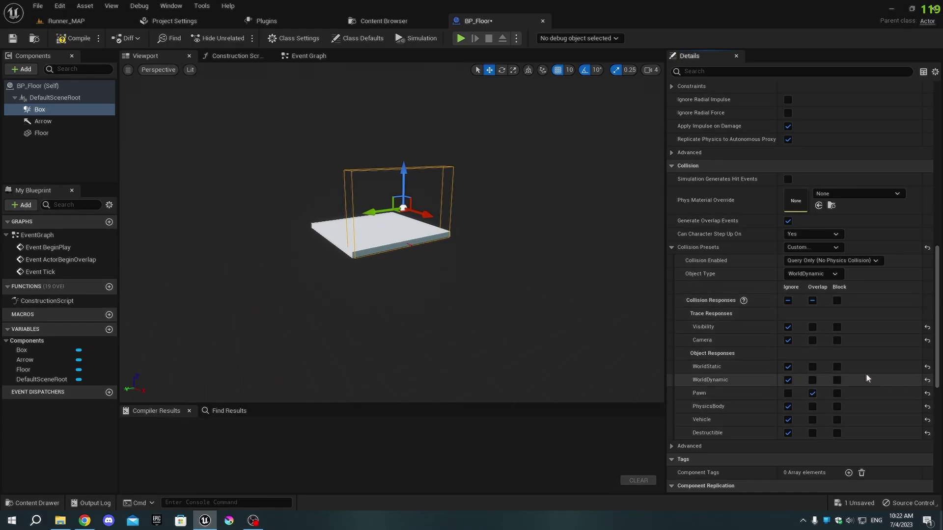
pyautogui.click(43, 121)
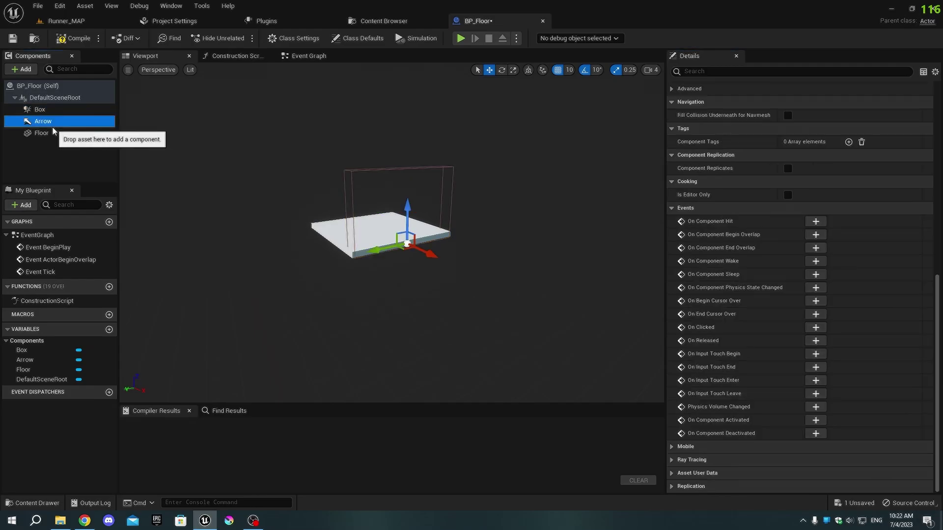
pyautogui.scroll(4, 916, 311)
pyautogui.scroll(4, 916, 312)
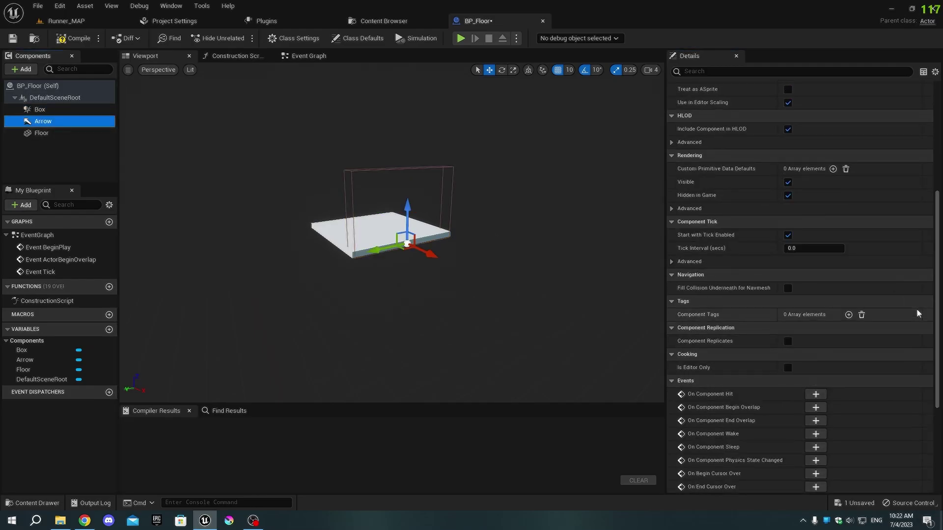
pyautogui.scroll(4, 916, 312)
pyautogui.scroll(2, 916, 311)
# Add a function named Get AttachPoint from the Functions list in My Blueprint
pyautogui.click(308, 56)
pyautogui.moveTo(375, 244); pyautogui.dragTo(243, 280, button='right')
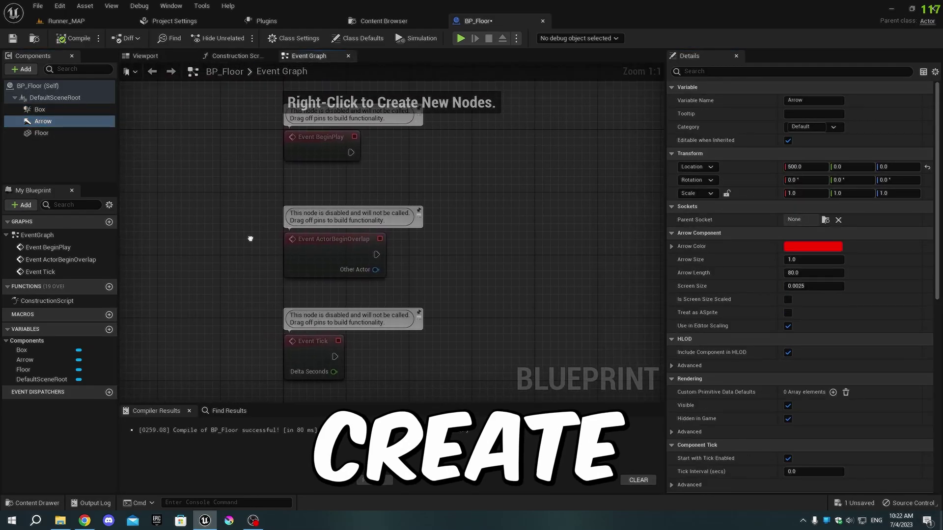
pyautogui.scroll(-3, 244, 280)
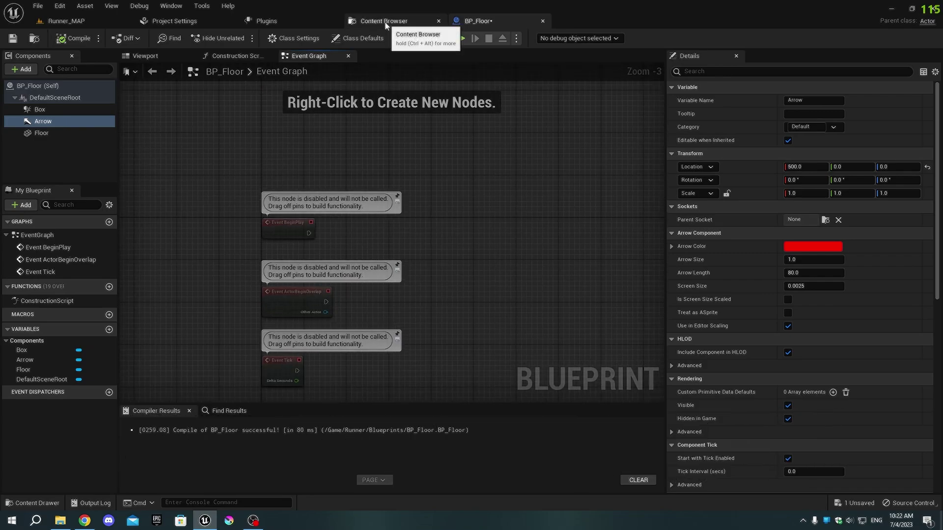
pyautogui.click(109, 286)
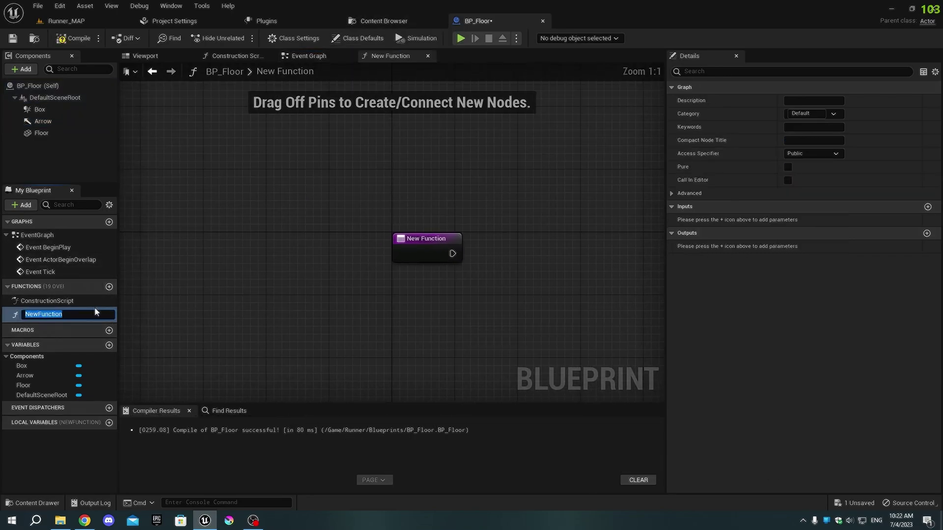
pyautogui.write('Get')
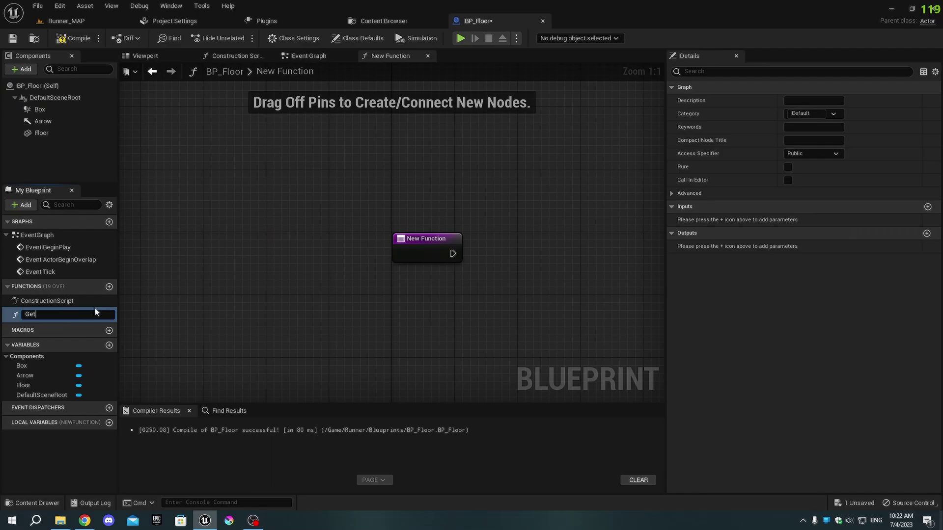
pyautogui.write(' AttachPo')
pyautogui.write('int')
pyautogui.press('Return')
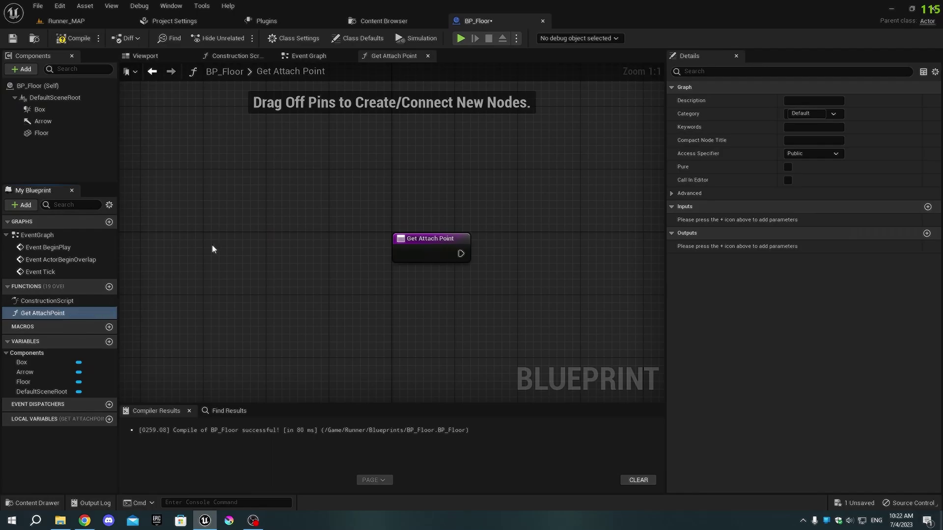
# Wire an Arrow reference's Get World Transform into a Return Node's Return Value
pyautogui.moveTo(37, 121)
pyautogui.mouseDown()
pyautogui.moveTo(419, 299)
pyautogui.moveTo(398, 299)
pyautogui.moveTo(519, 273)
pyautogui.mouseUp()
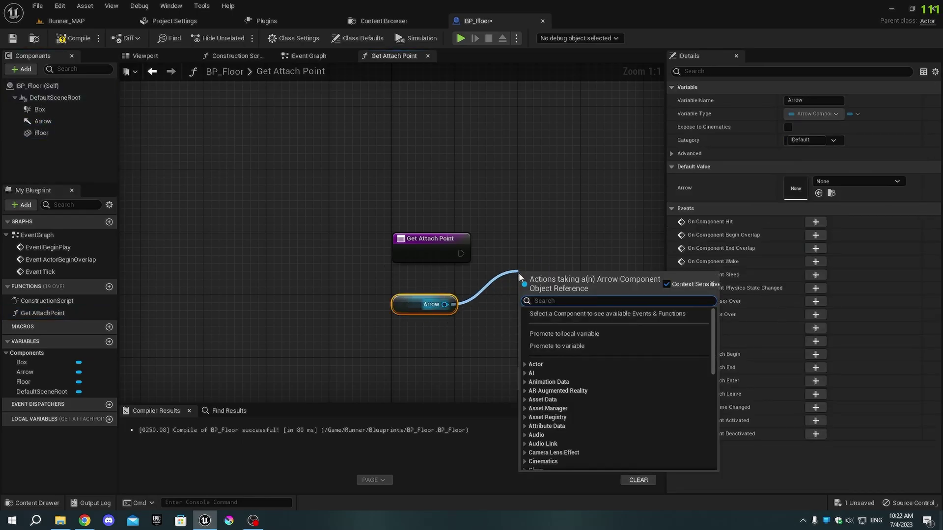
pyautogui.write('getworld ')
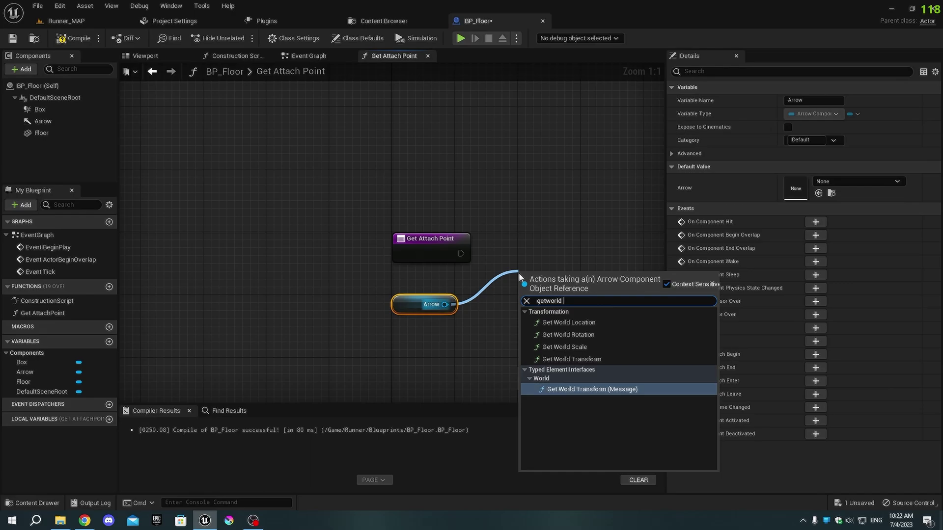
pyautogui.write('tran')
pyautogui.click(565, 360)
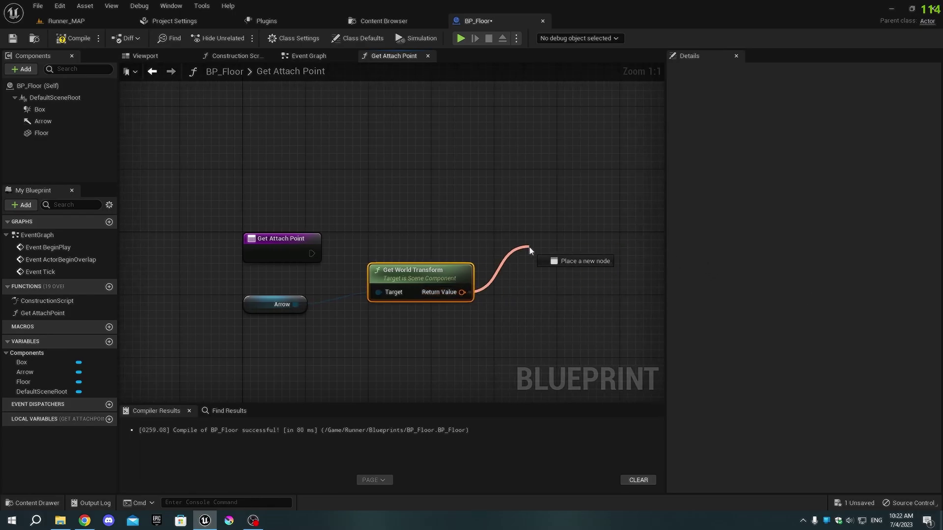
pyautogui.moveTo(608, 296); pyautogui.dragTo(529, 249)
pyautogui.write('return')
pyautogui.click(523, 269)
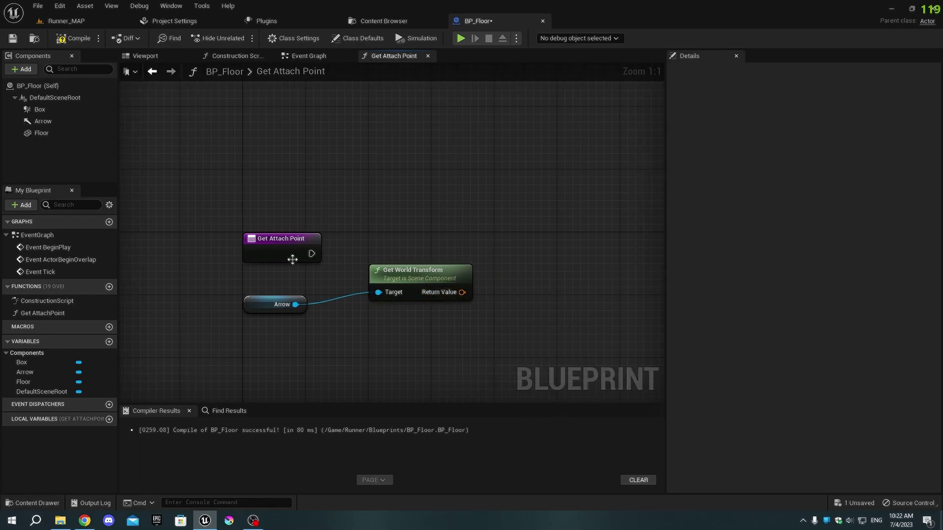
pyautogui.moveTo(312, 254); pyautogui.dragTo(484, 255)
pyautogui.write('tr')
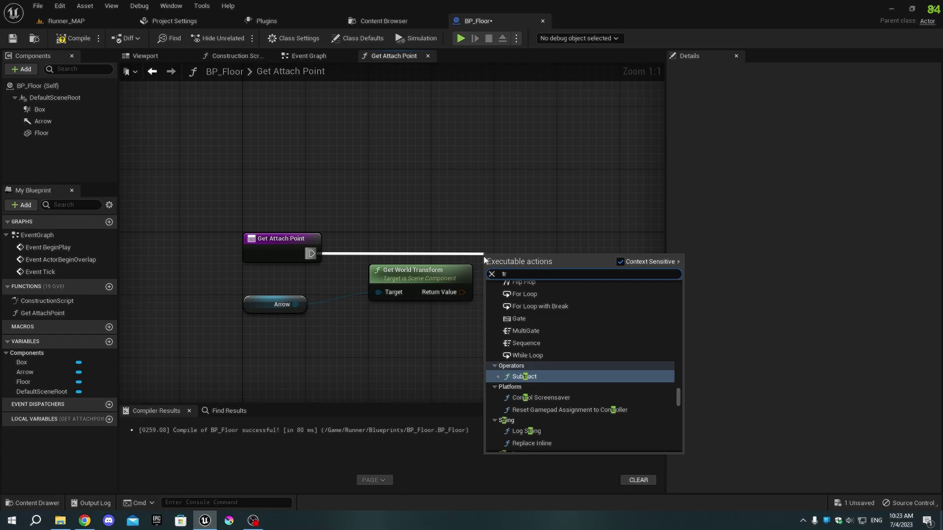
pyautogui.write('etur')
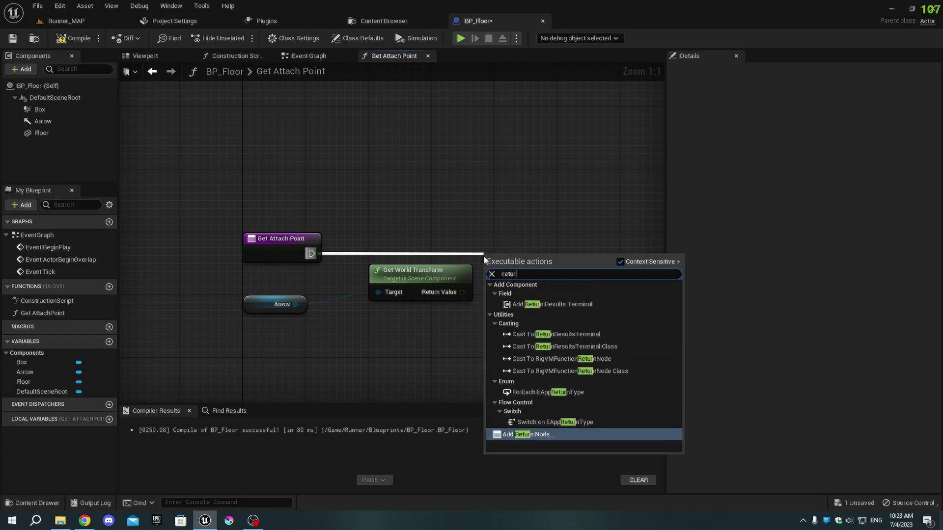
pyautogui.write('n node')
pyautogui.press('Return')
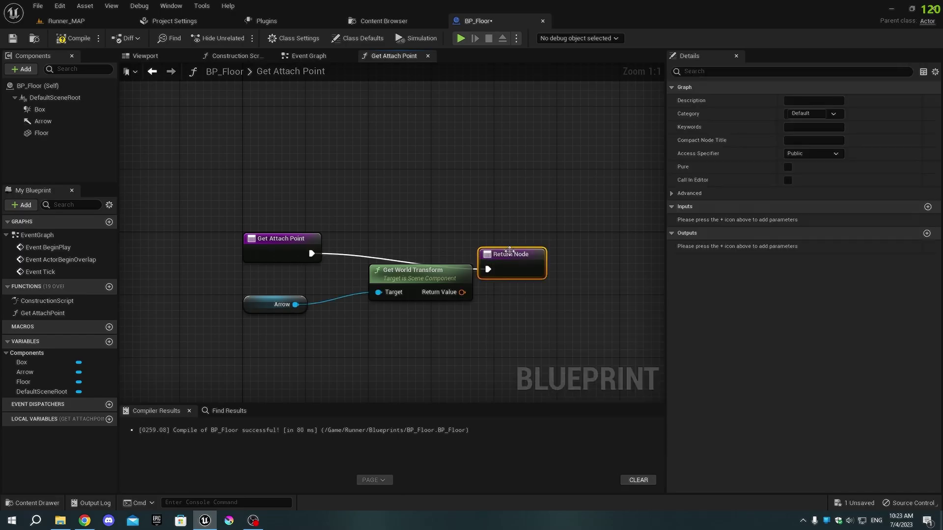
pyautogui.moveTo(517, 258); pyautogui.dragTo(563, 242)
pyautogui.moveTo(462, 293)
pyautogui.mouseDown()
pyautogui.moveTo(546, 256)
pyautogui.moveTo(532, 255)
pyautogui.mouseUp()
pyautogui.click(532, 315)
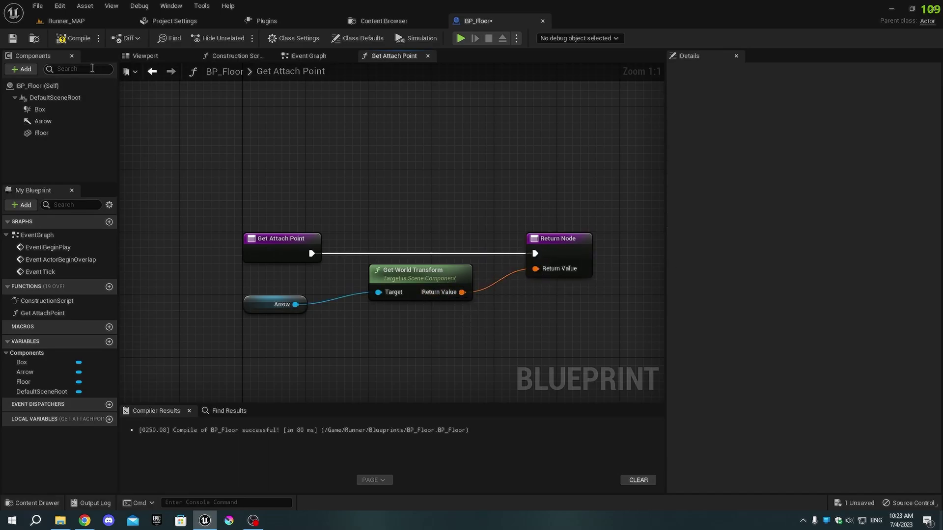
pyautogui.click(12, 38)
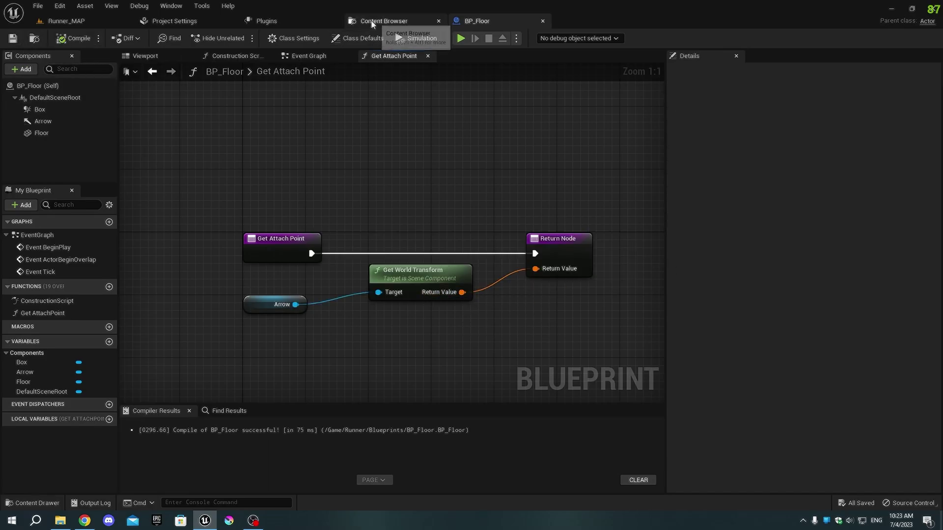
pyautogui.click(383, 21)
pyautogui.click(267, 82)
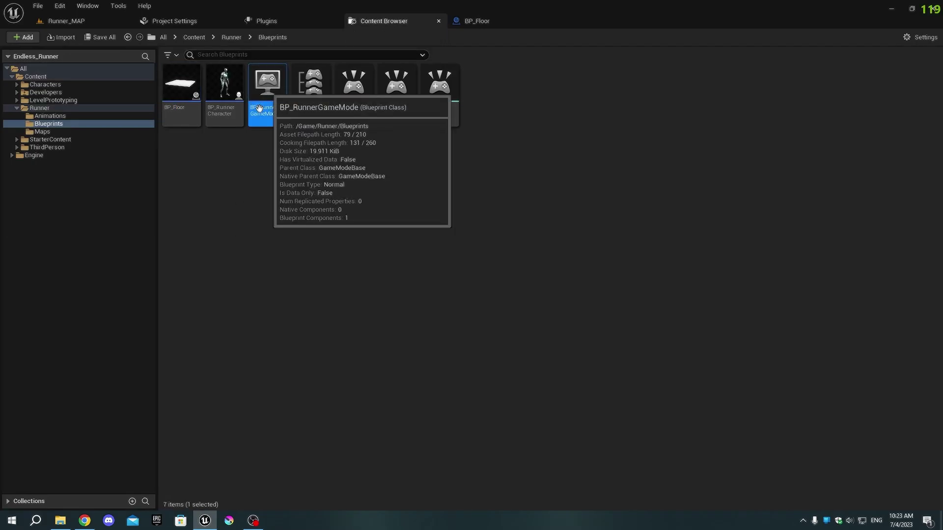
pyautogui.doubleClick(258, 108)
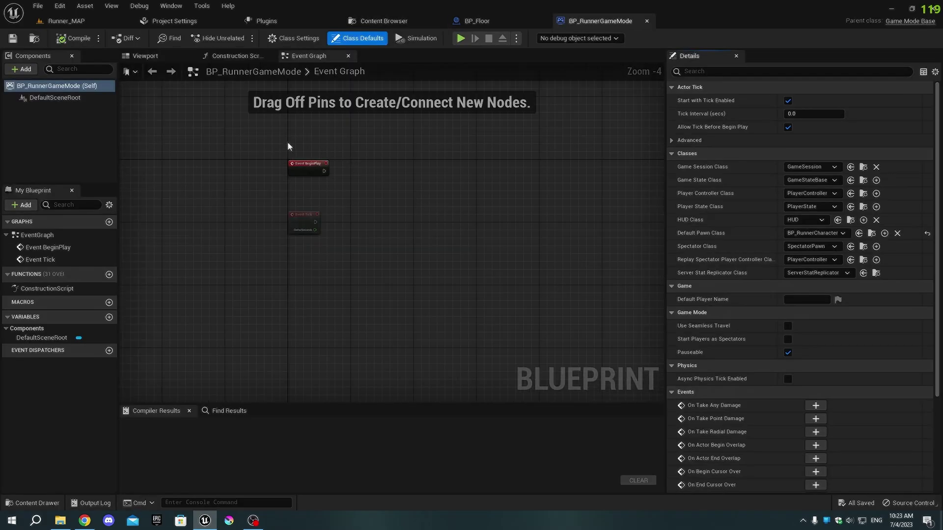
pyautogui.scroll(4, 287, 143)
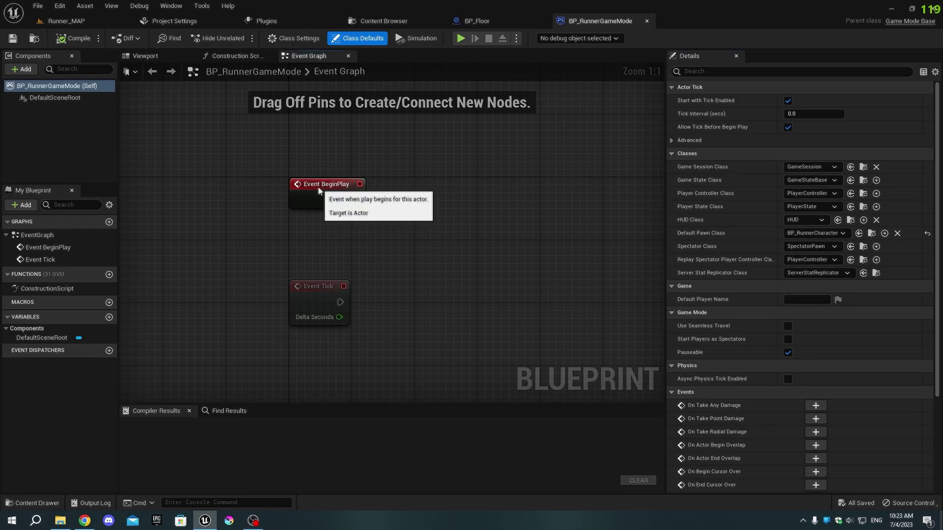
pyautogui.click(354, 199)
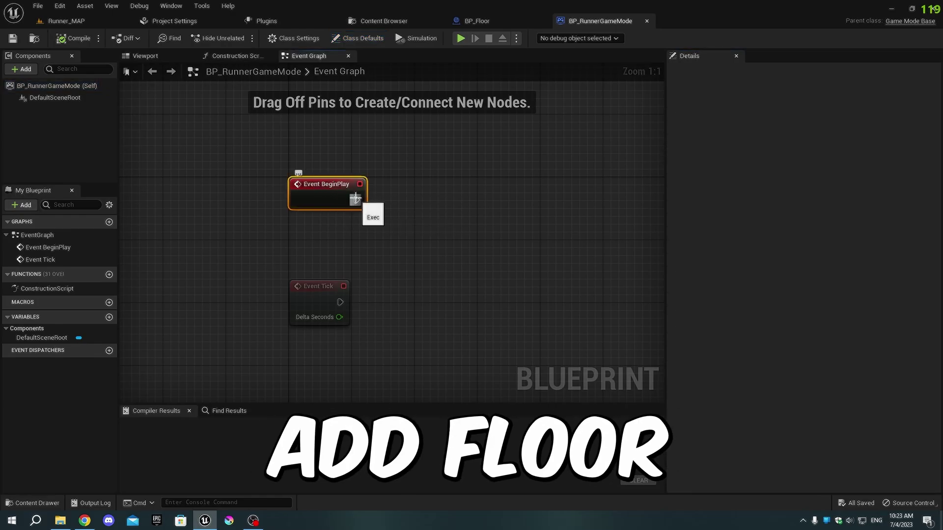
# Create a new function named Add Floor in BP_RunnerGameMode
pyautogui.click(109, 275)
pyautogui.write('Add Floo')
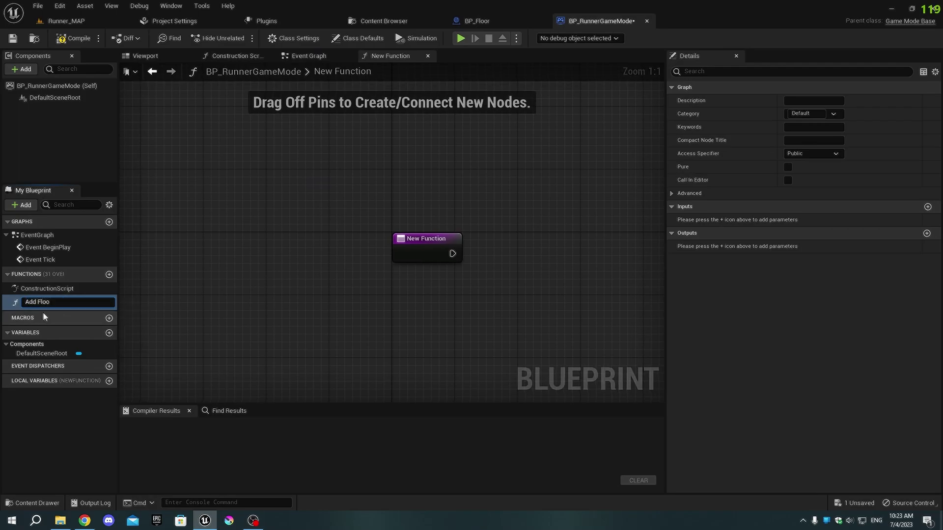
pyautogui.write('r')
pyautogui.press('Return')
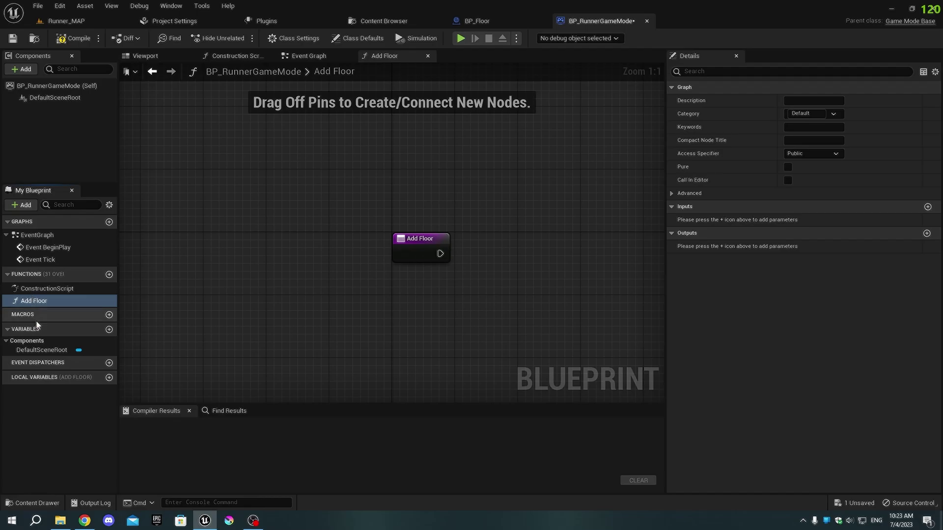
pyautogui.moveTo(385, 307)
pyautogui.mouseDown(button='right')
pyautogui.moveTo(228, 309)
pyautogui.moveTo(233, 284)
pyautogui.mouseUp(button='right')
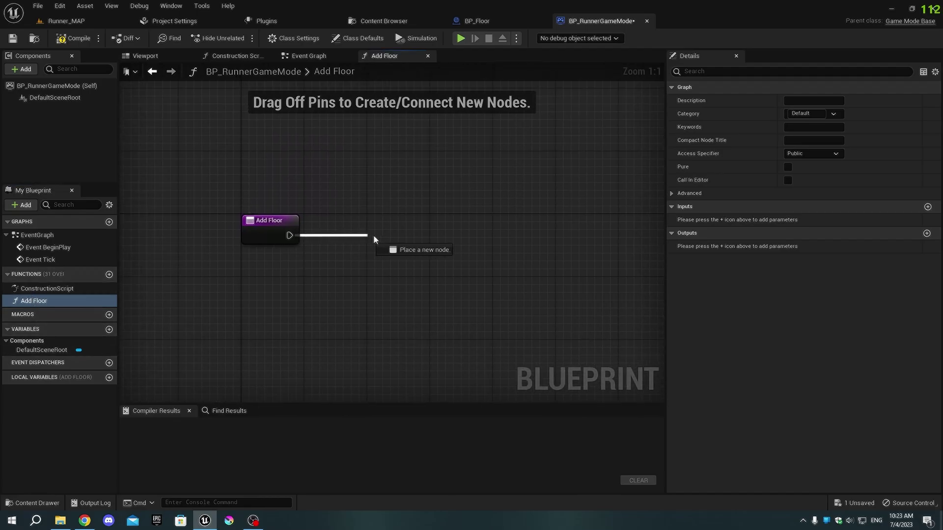
# Add a Spawn Actor from Class node to Add Floor with Class set to BP_Floor
pyautogui.moveTo(373, 240); pyautogui.dragTo(374, 239)
pyautogui.write('sp')
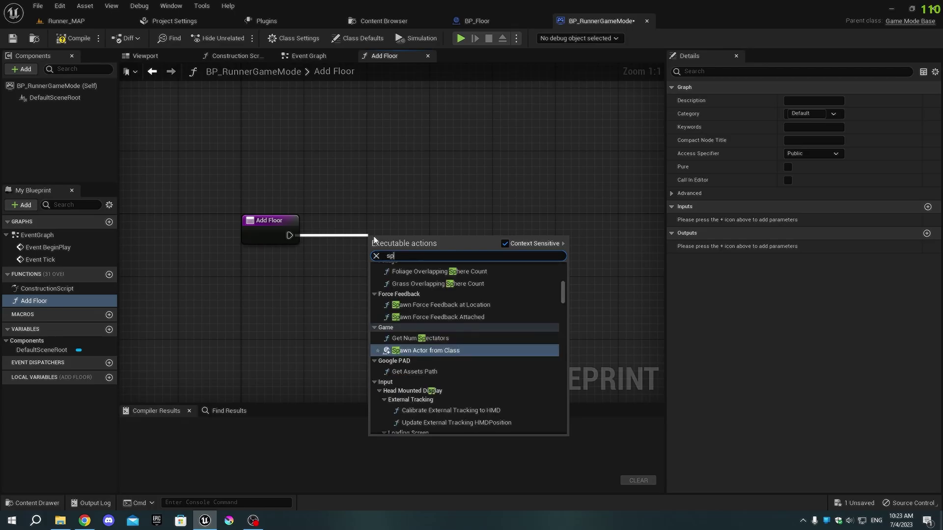
pyautogui.write('w')
pyautogui.press('BackSpace')
pyautogui.write('wn')
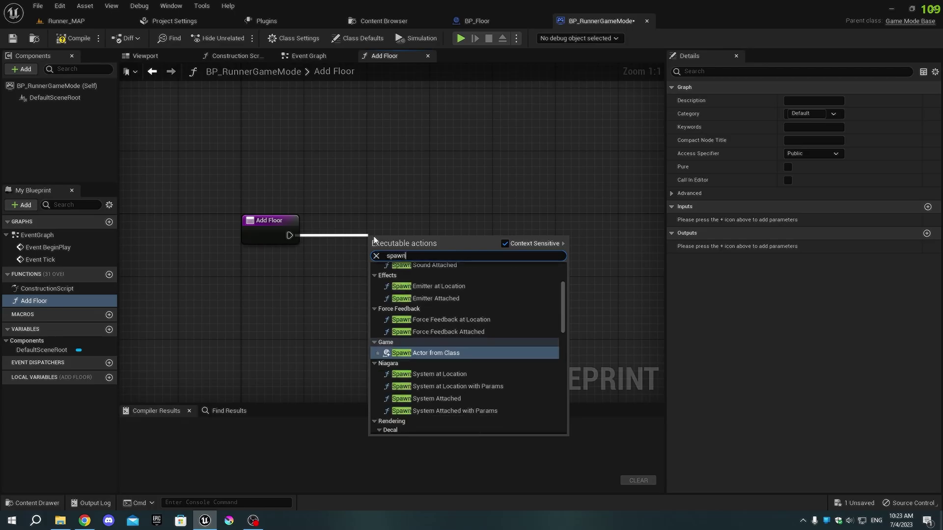
pyautogui.press('Return')
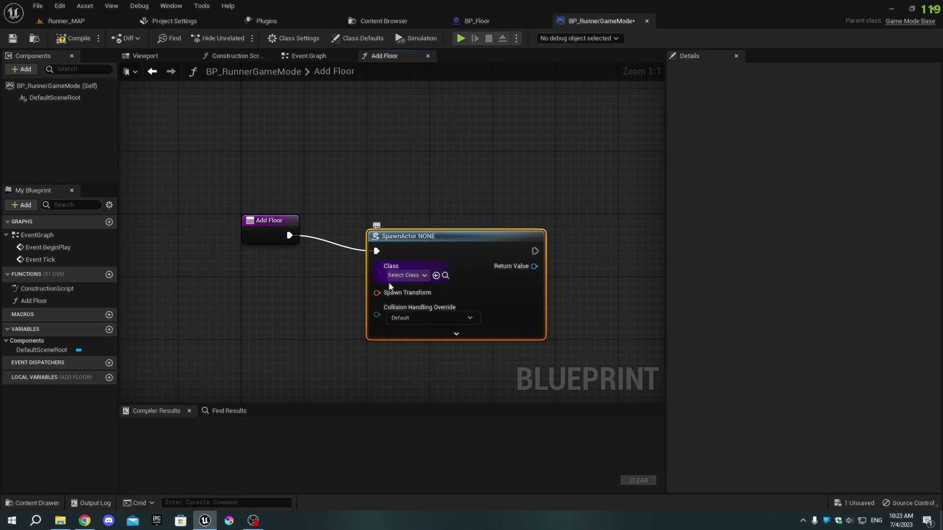
pyautogui.click(402, 275)
pyautogui.scroll(-5, 442, 213)
pyautogui.scroll(-5, 432, 193)
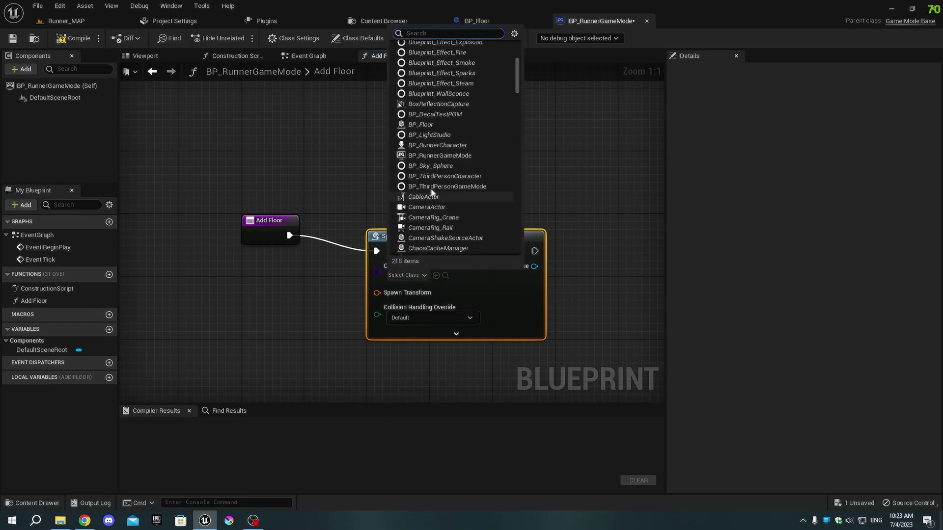
pyautogui.click(427, 124)
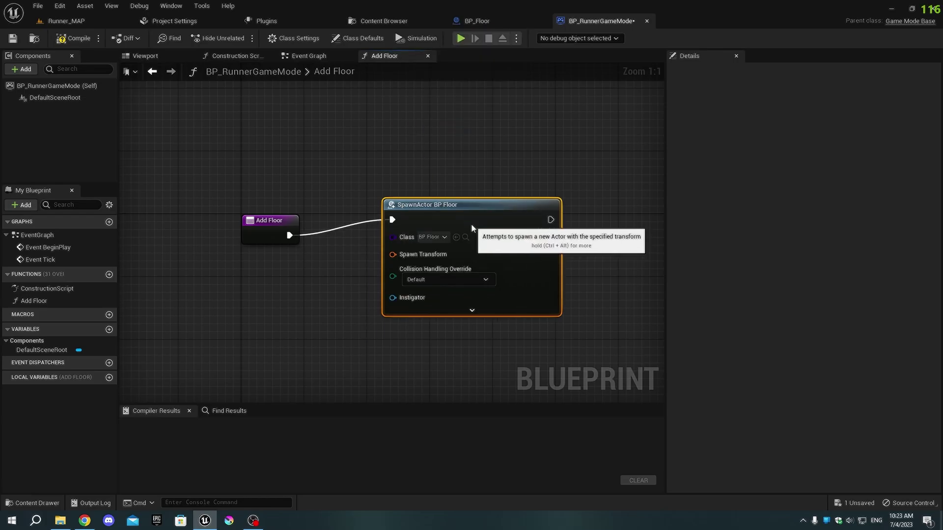
# Promote the SpawnActor's Spawn Transform to a new FloorAttachPoint variable and tidy the graph
pyautogui.moveTo(393, 270); pyautogui.dragTo(313, 305)
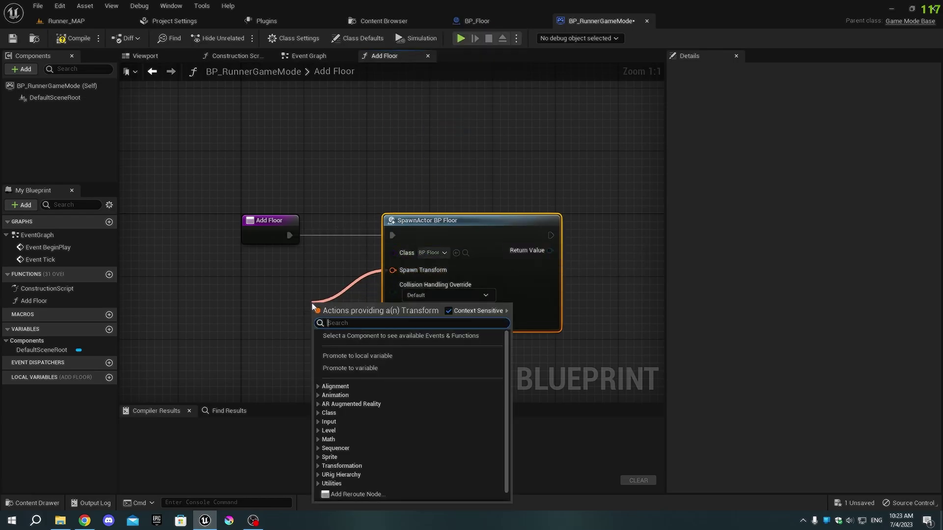
pyautogui.click(347, 368)
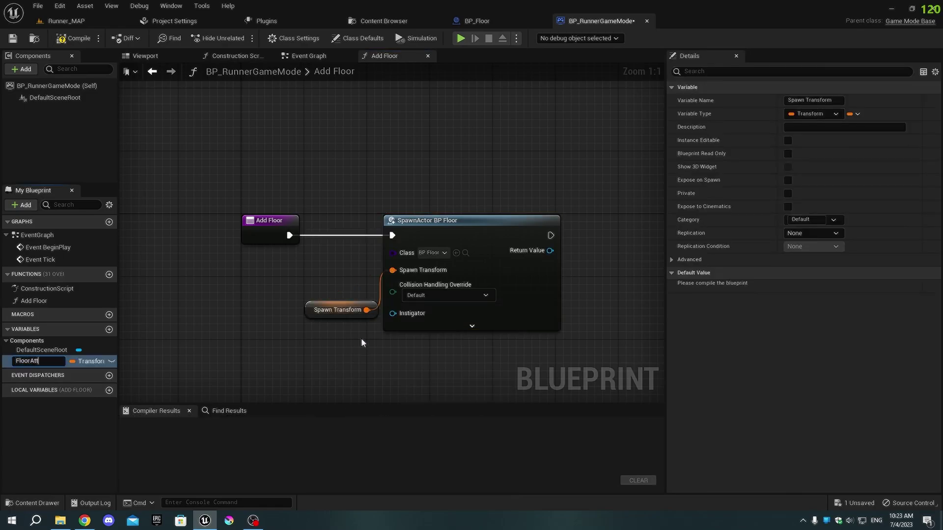
pyautogui.write('achPoint')
pyautogui.press('Return')
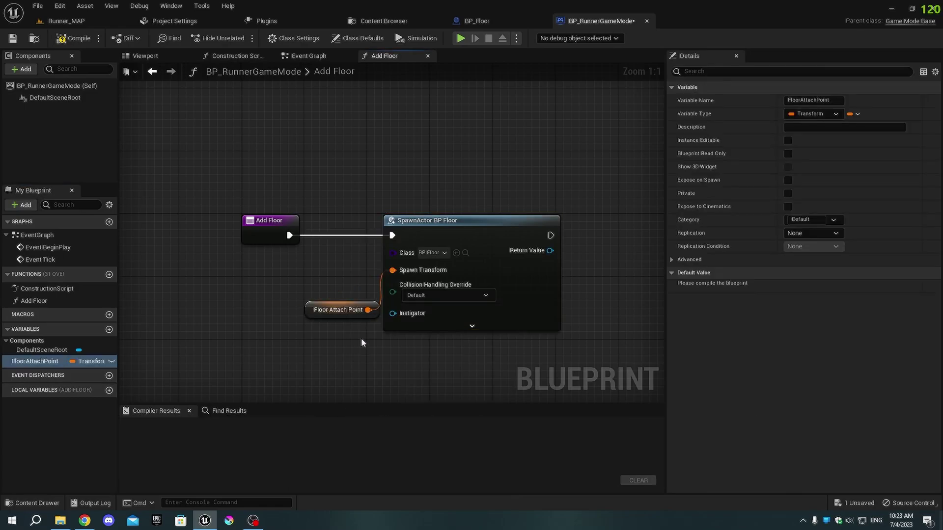
pyautogui.moveTo(516, 177); pyautogui.dragTo(313, 184, button='right')
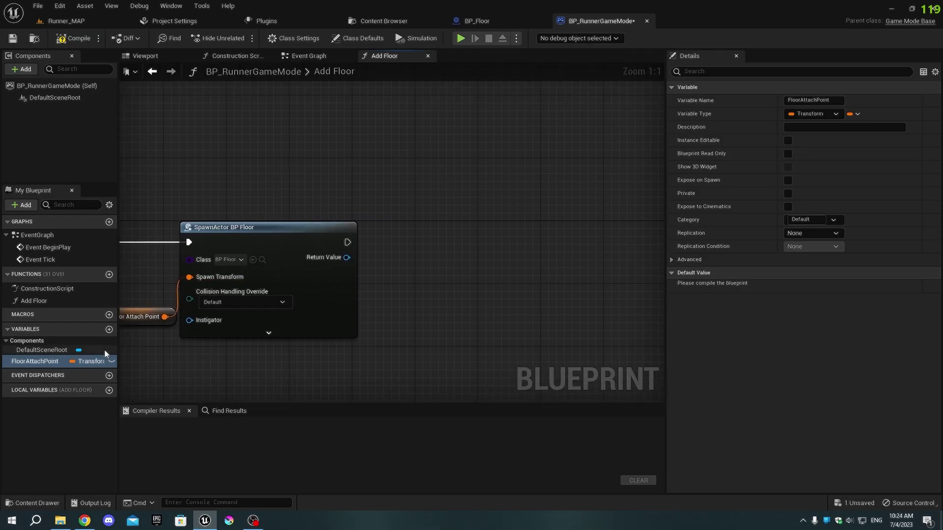
pyautogui.moveTo(132, 325); pyautogui.dragTo(117, 319)
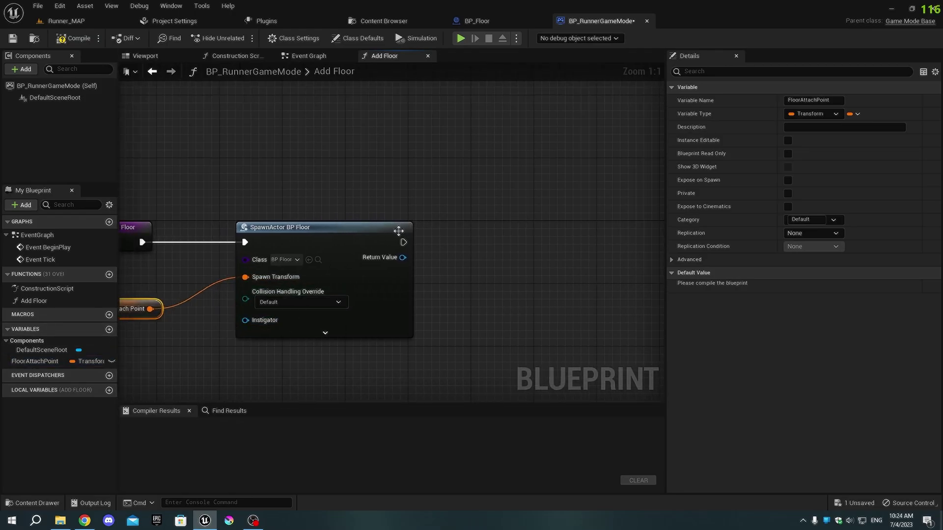
pyautogui.moveTo(460, 187); pyautogui.dragTo(430, 190, button='right')
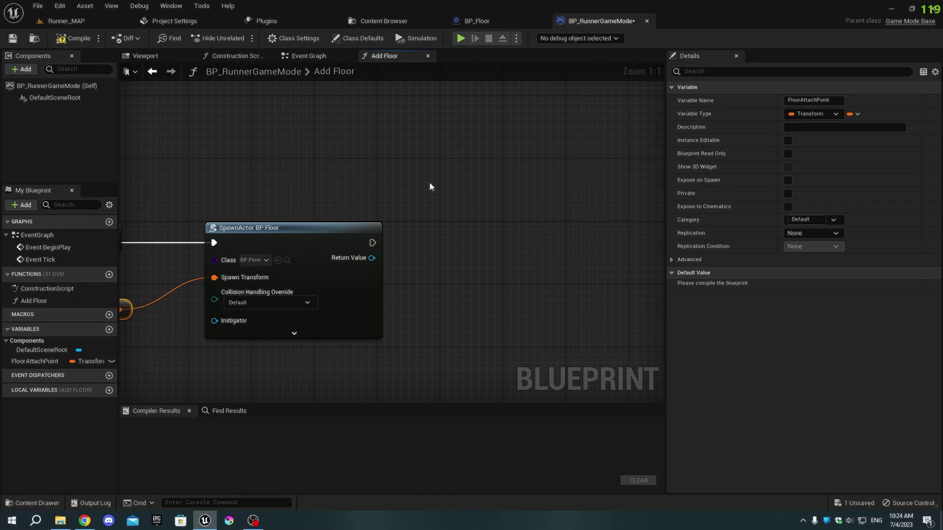
pyautogui.moveTo(372, 259); pyautogui.dragTo(429, 263)
pyautogui.write('getattach')
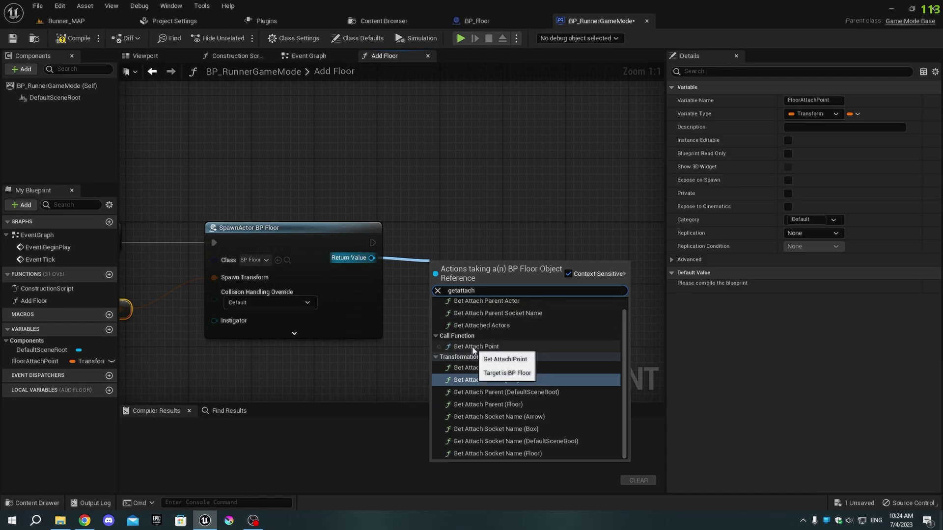
# Call Get Attach Point on the spawned floor and SET FloorAttachPoint from its Return Value
pyautogui.click(476, 346)
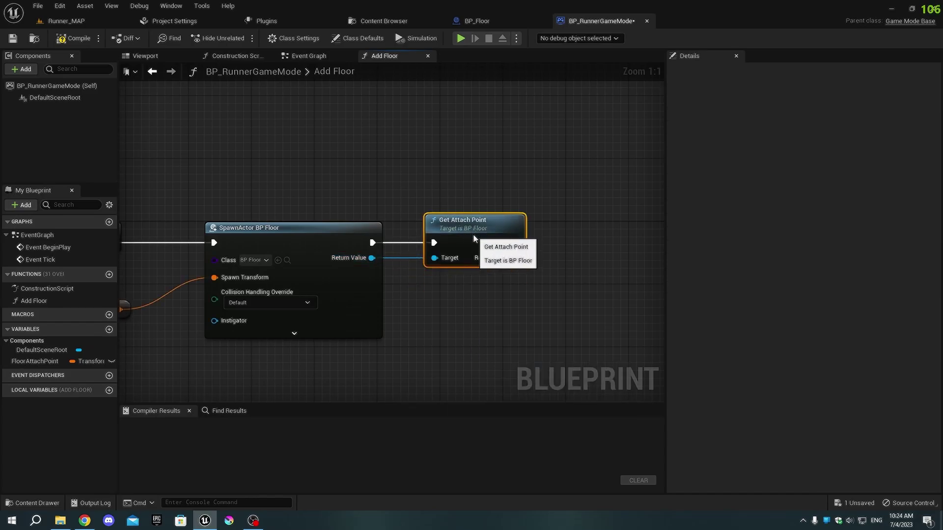
pyautogui.moveTo(498, 292)
pyautogui.mouseDown(button='right')
pyautogui.moveTo(372, 316)
pyautogui.moveTo(362, 338)
pyautogui.mouseUp(button='right')
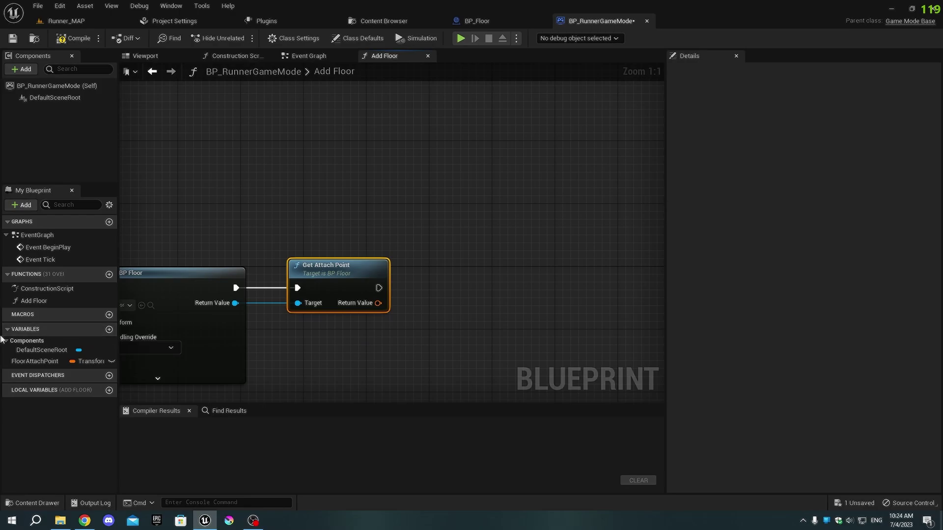
pyautogui.moveTo(24, 357); pyautogui.dragTo(380, 303)
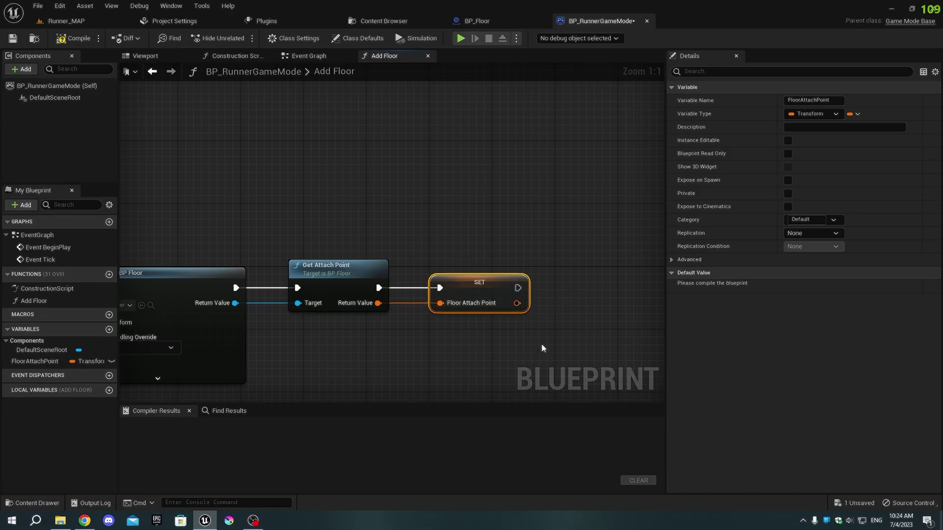
pyautogui.moveTo(541, 344); pyautogui.dragTo(360, 304, button='right')
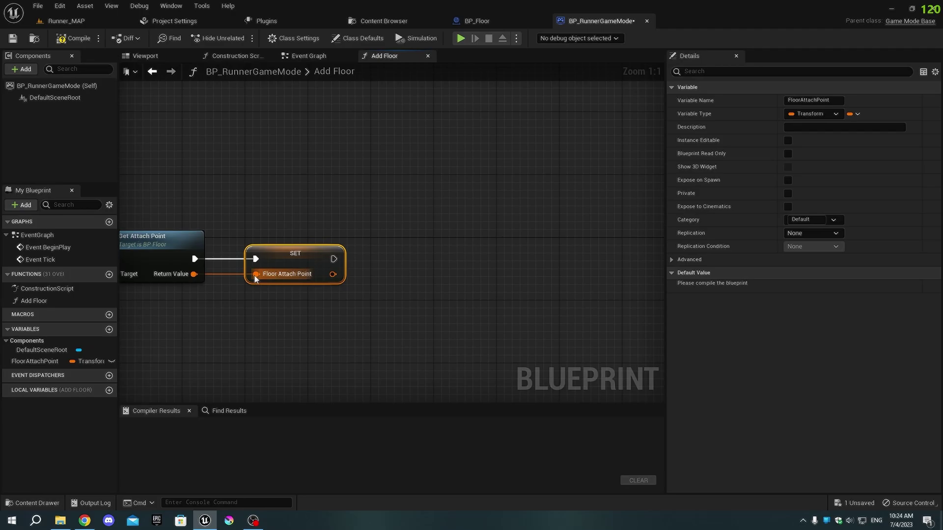
pyautogui.moveTo(332, 259)
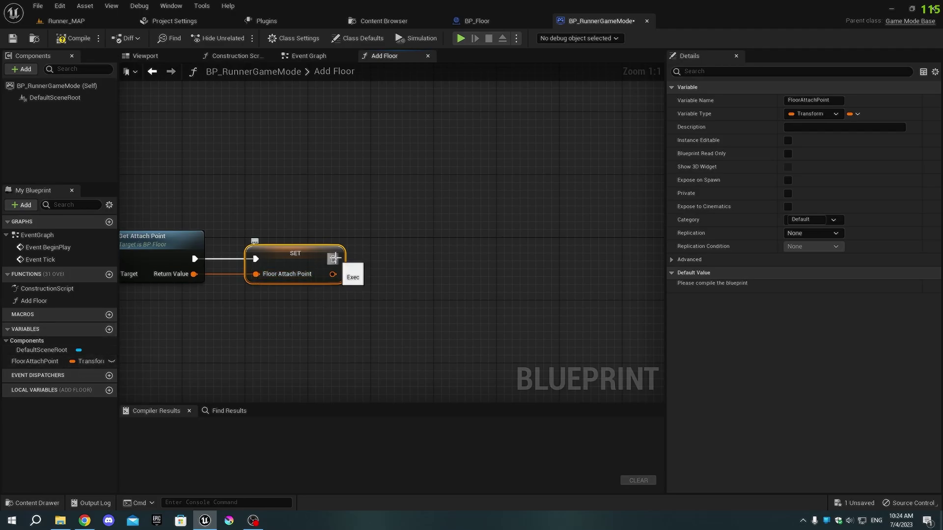
# Create a FloorTiles variable in BP_RunnerGameMode and open its Variable Type list
pyautogui.click(109, 329)
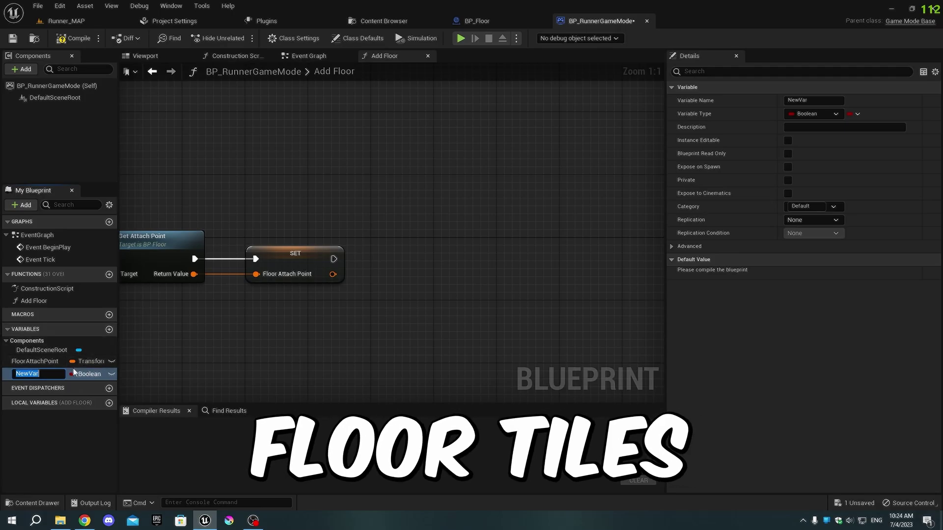
pyautogui.write('FloorTiles')
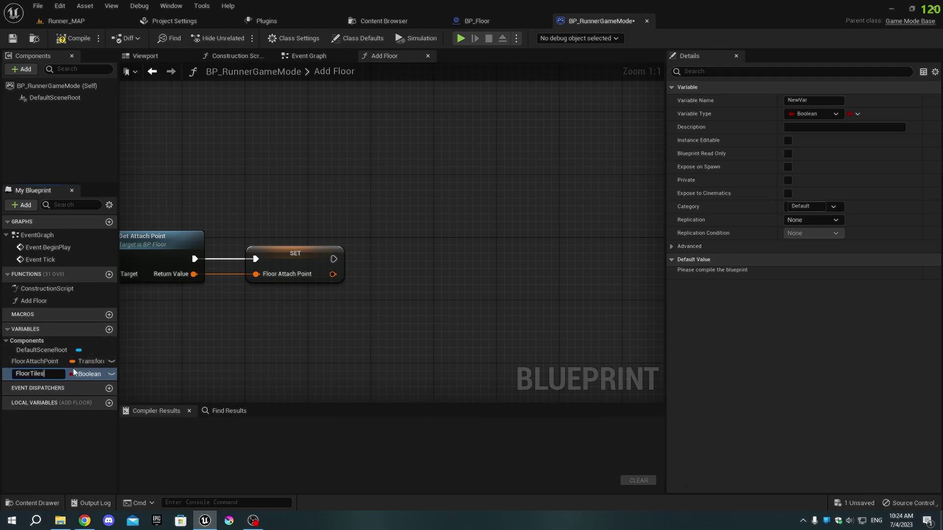
pyautogui.press('Return')
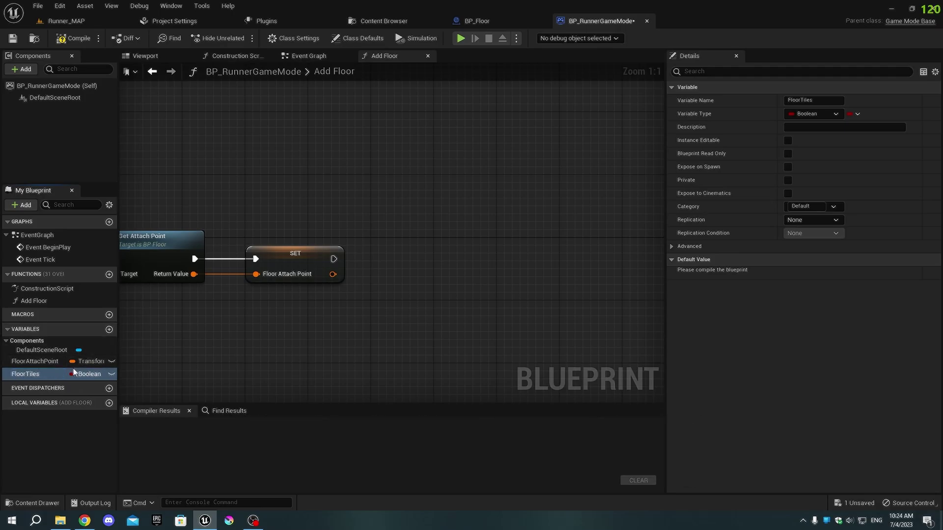
pyautogui.click(810, 114)
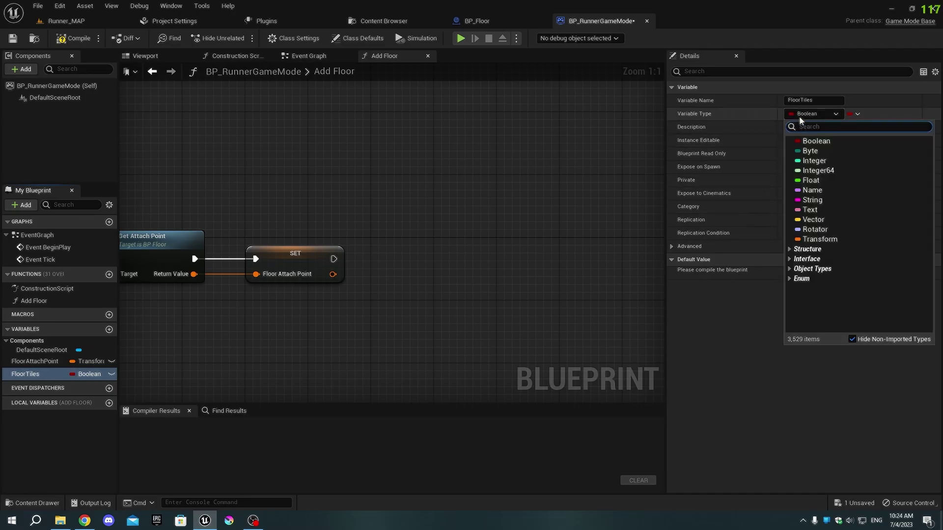
pyautogui.write('BP_F')
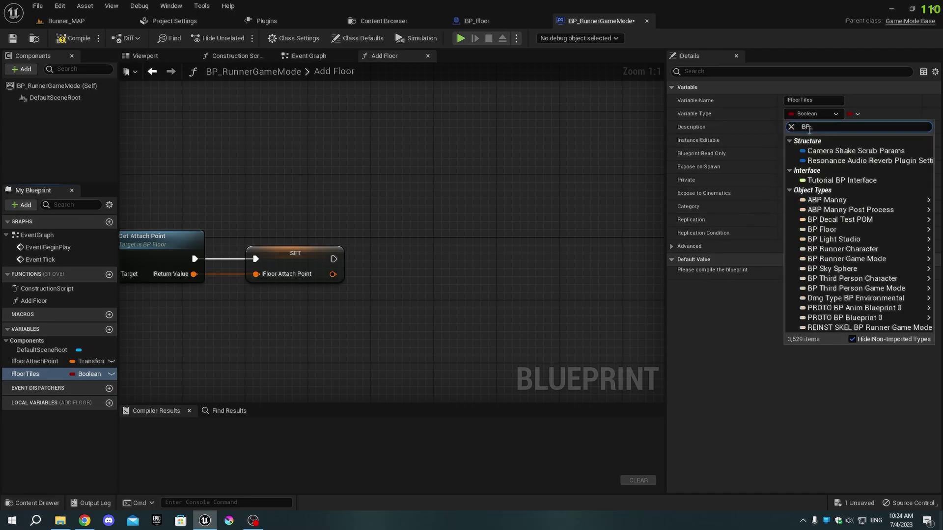
pyautogui.write('loor')
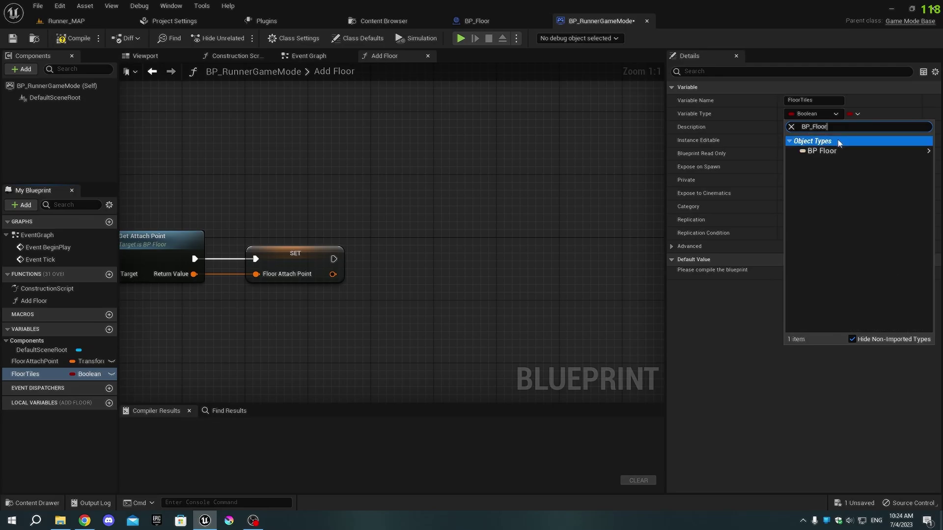
# Make FloorTiles a BP Floor object reference array and place its getter in Add Floor
pyautogui.click(767, 152)
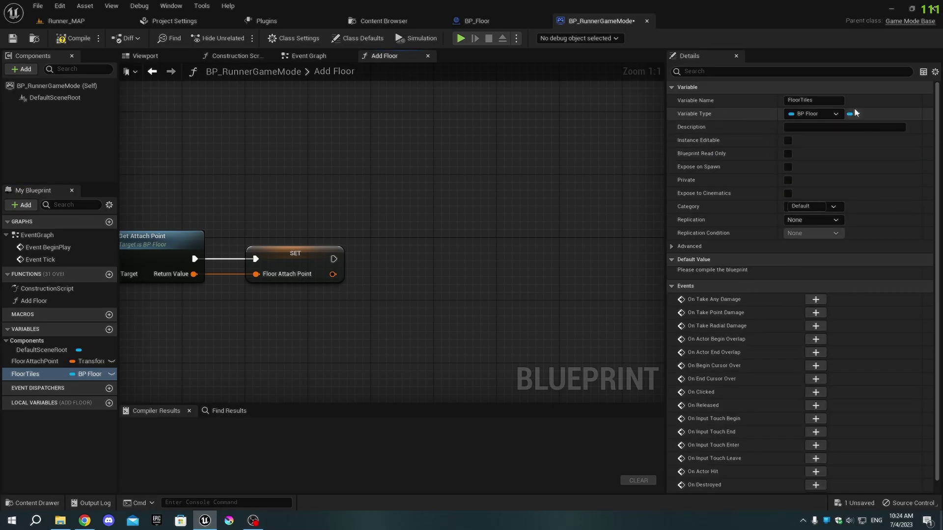
pyautogui.click(853, 113)
pyautogui.click(845, 141)
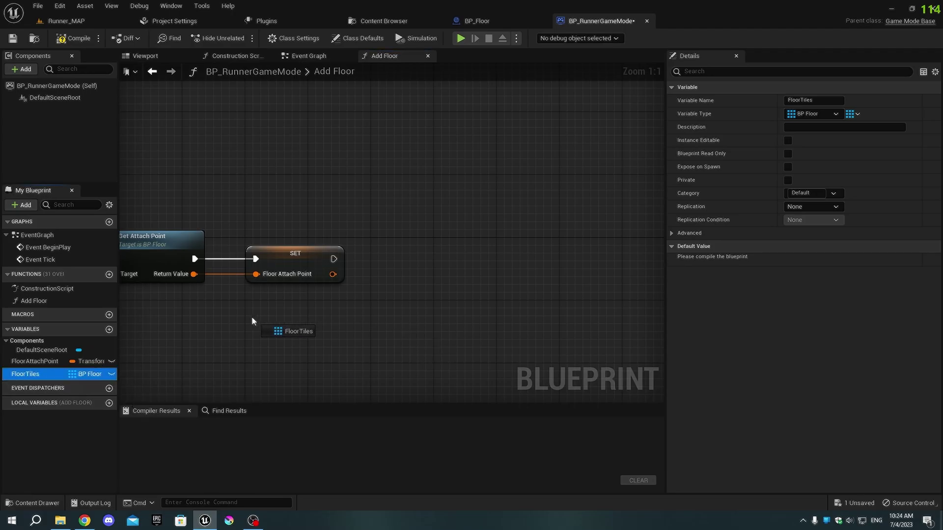
pyautogui.moveTo(25, 375); pyautogui.dragTo(260, 324)
pyautogui.click(283, 337)
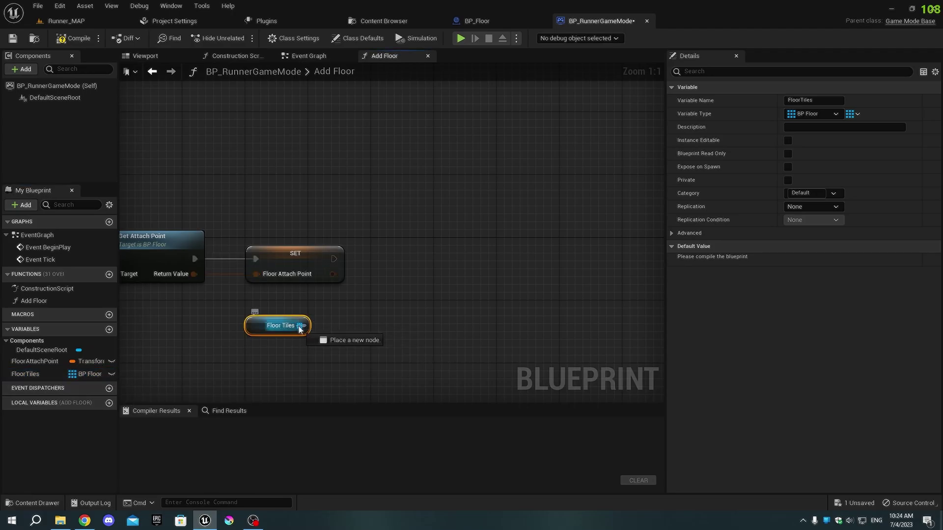
# Add an ADD array node for FloorTiles that runs after the SET FloorAttachPoint node
pyautogui.click(427, 281)
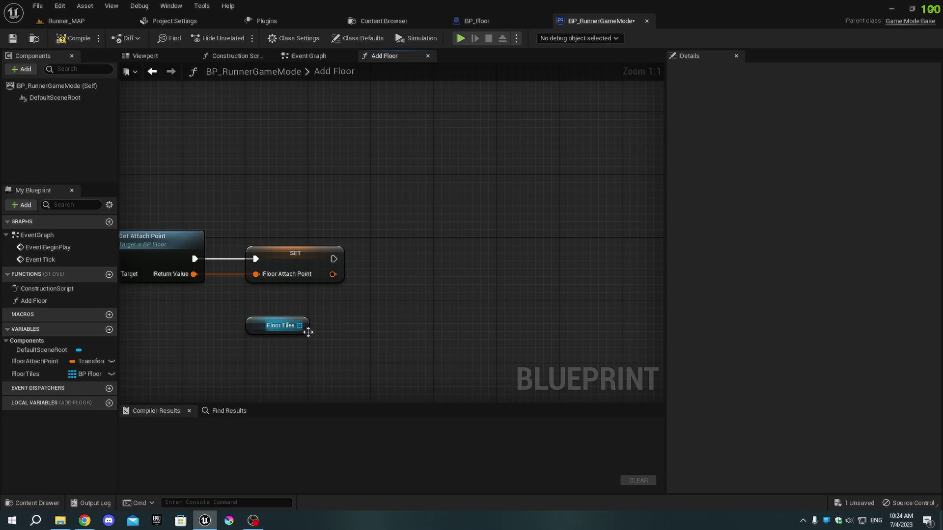
pyautogui.moveTo(299, 326); pyautogui.dragTo(422, 286)
pyautogui.write('add')
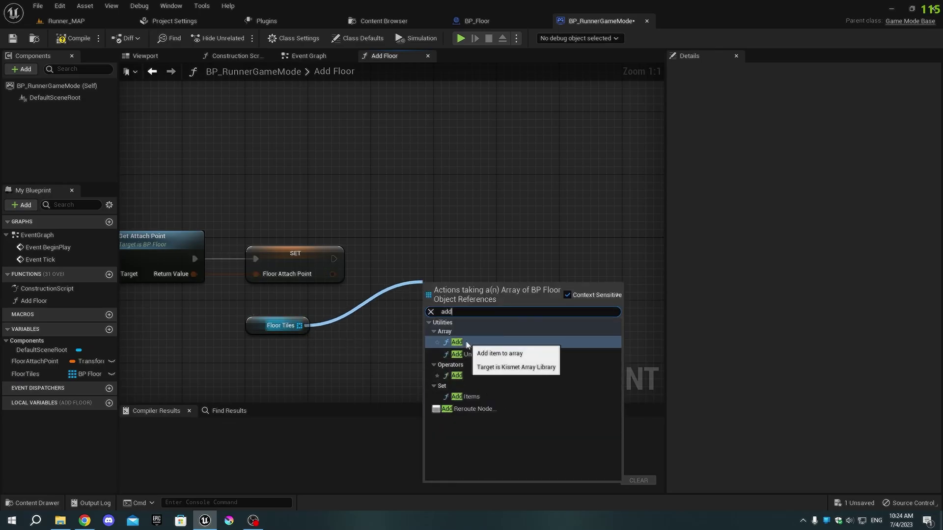
pyautogui.click(467, 344)
pyautogui.moveTo(332, 258); pyautogui.dragTo(433, 294)
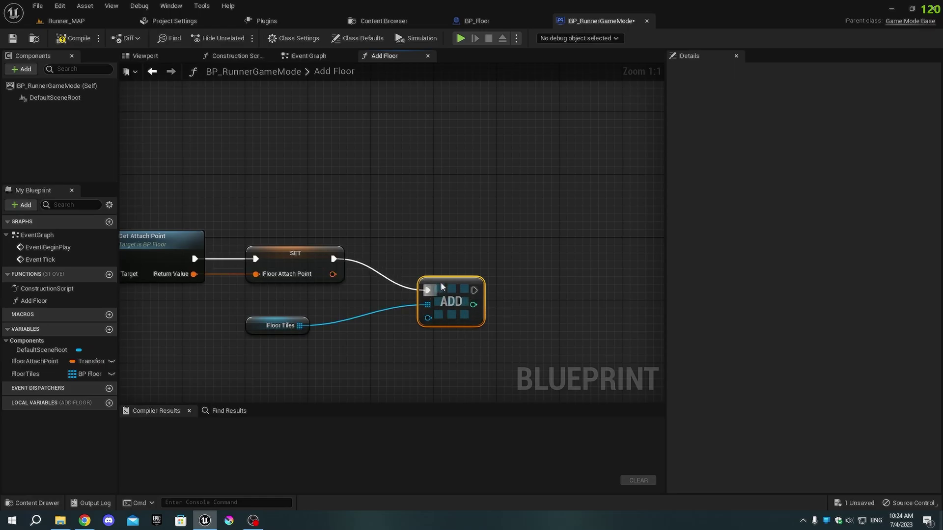
pyautogui.moveTo(446, 289); pyautogui.dragTo(454, 257)
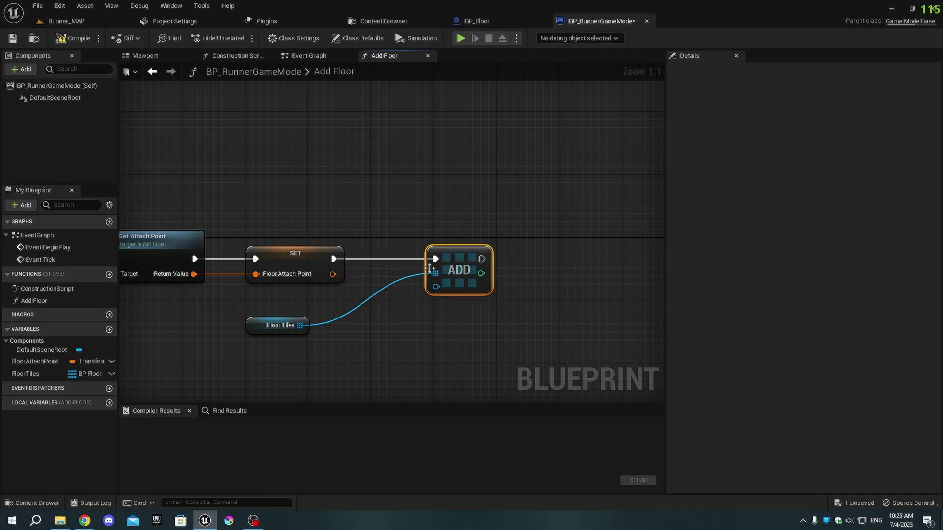
# Feed the spawned floor's Return Value into ADD's item pin through a reroute node
pyautogui.moveTo(454, 257); pyautogui.dragTo(582, 273, button='right')
pyautogui.moveTo(180, 252); pyautogui.dragTo(565, 263)
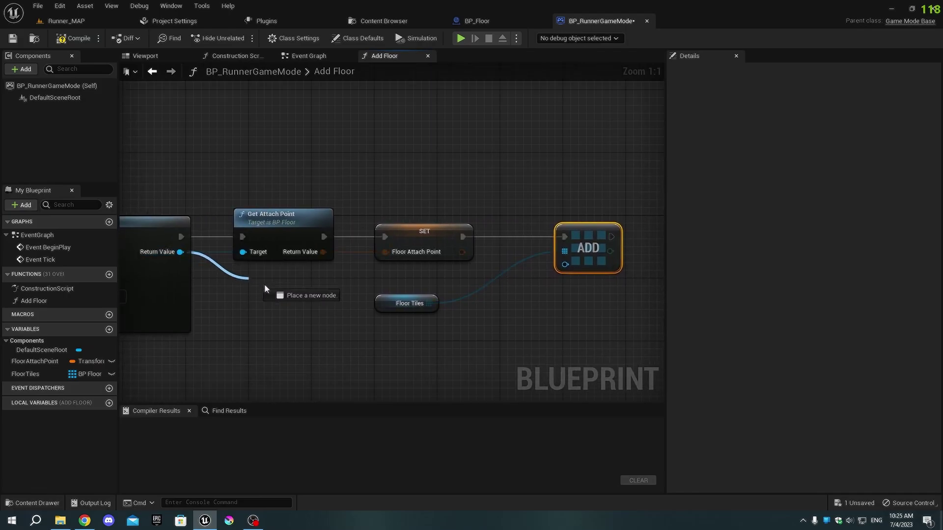
pyautogui.doubleClick(496, 261)
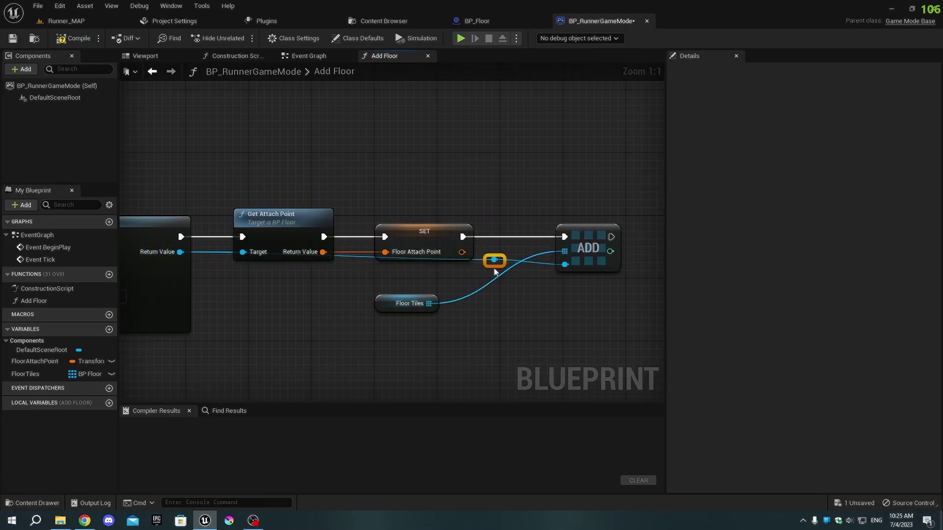
pyautogui.moveTo(496, 271); pyautogui.dragTo(216, 277)
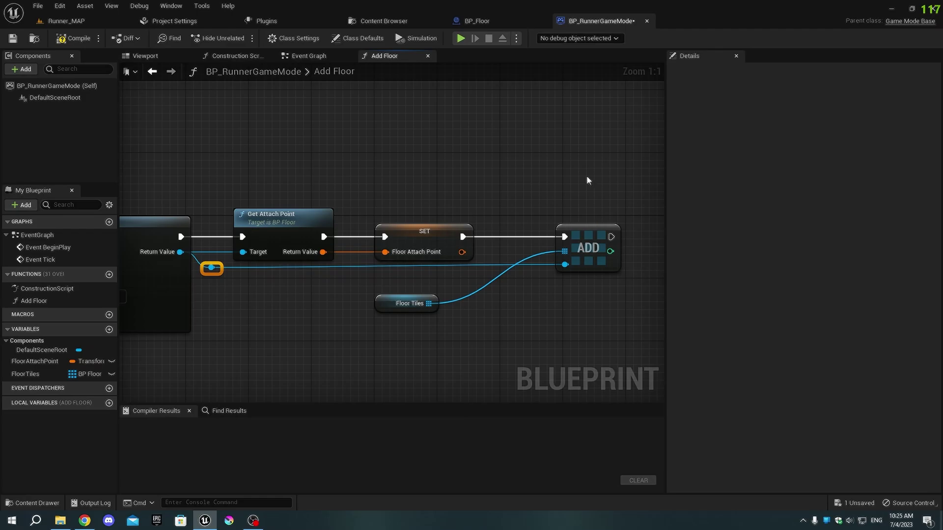
# Compile BP_RunnerGameMode and add an empty function named Extend Floor
pyautogui.click(74, 38)
pyautogui.click(308, 56)
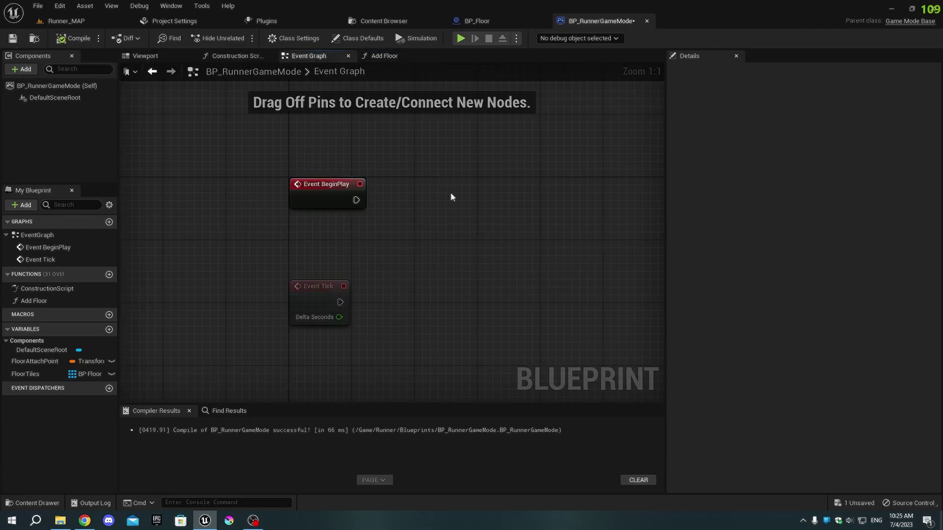
pyautogui.click(109, 275)
pyautogui.write('Ext')
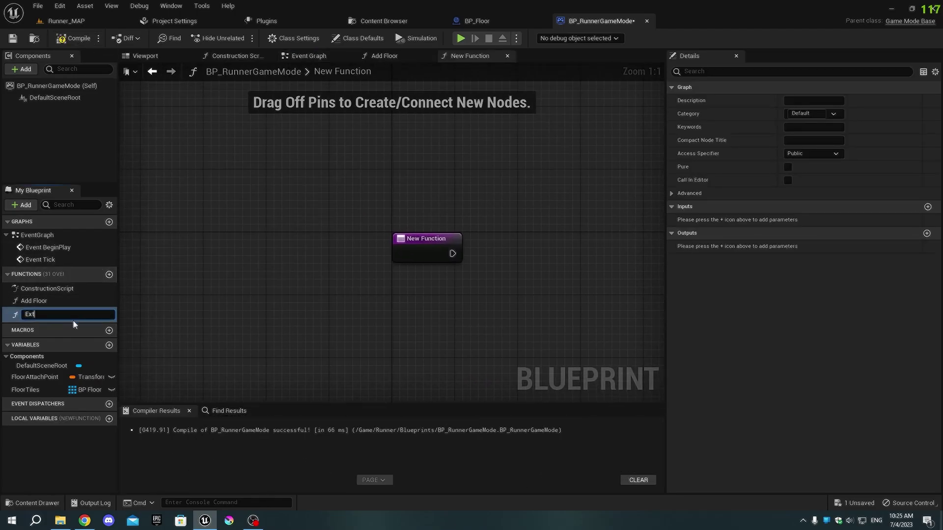
pyautogui.write('end Floo')
pyautogui.write('r')
pyautogui.press('Return')
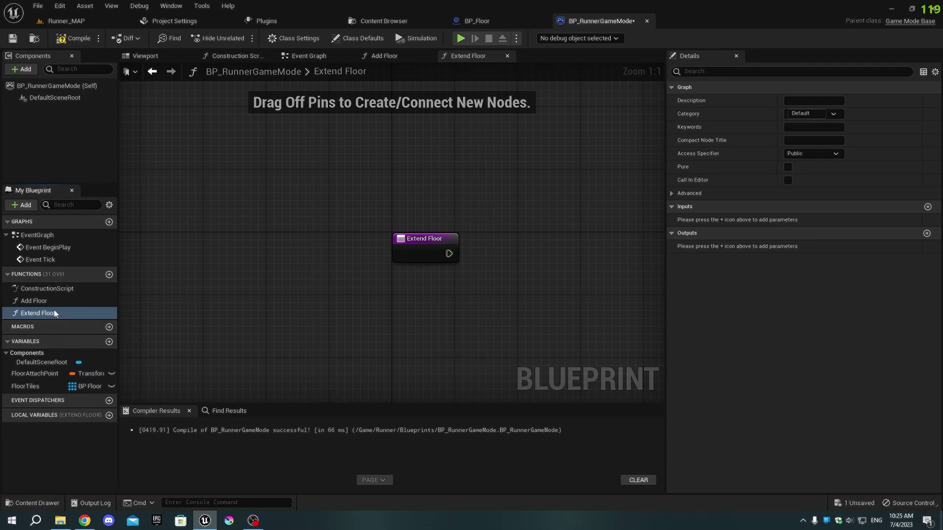
pyautogui.moveTo(395, 185); pyautogui.dragTo(377, 182, button='right')
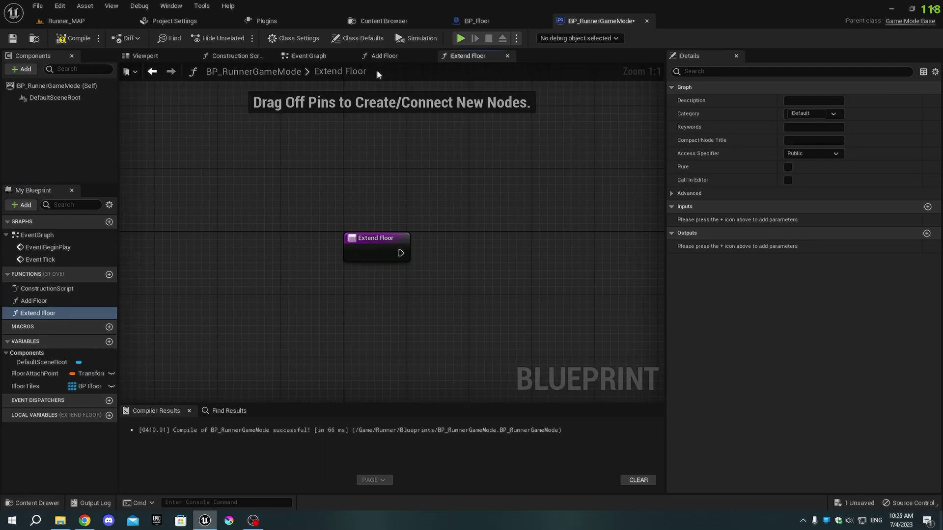
pyautogui.click(309, 55)
# Add a For Loop driven by Event BeginPlay, moving Event Tick aside
pyautogui.moveTo(396, 226); pyautogui.dragTo(387, 231, button='right')
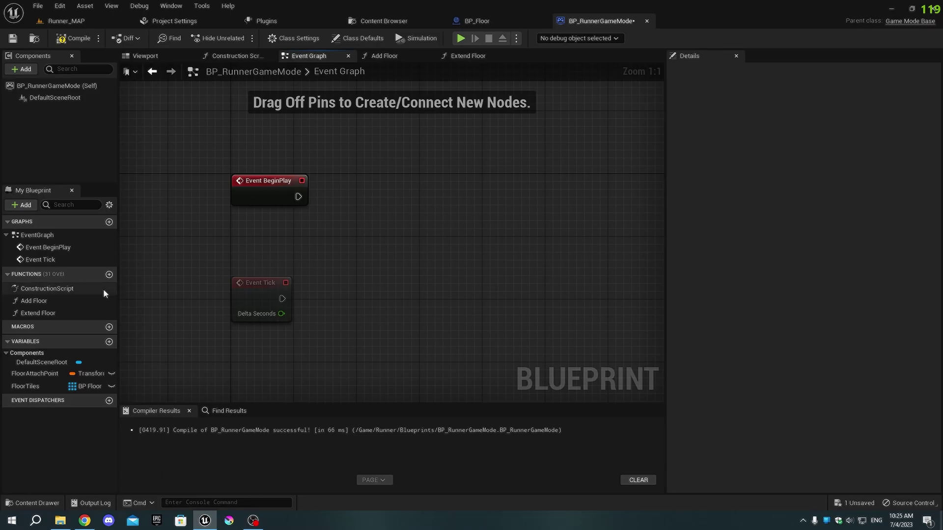
pyautogui.moveTo(295, 198); pyautogui.dragTo(397, 207)
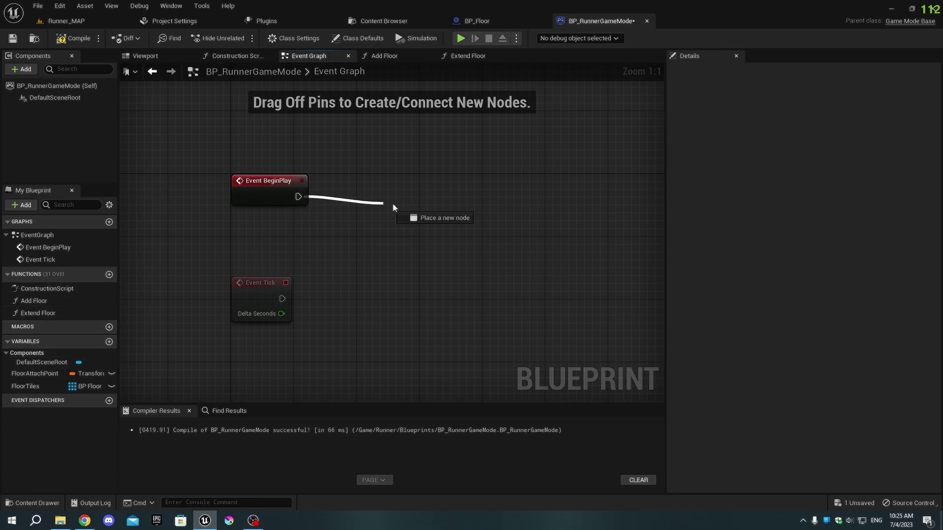
pyautogui.write('for')
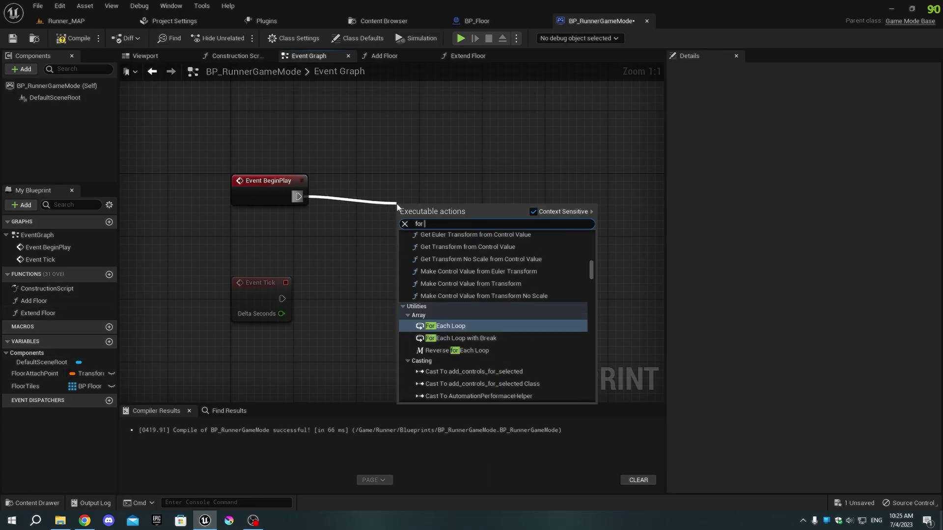
pyautogui.write(' loop')
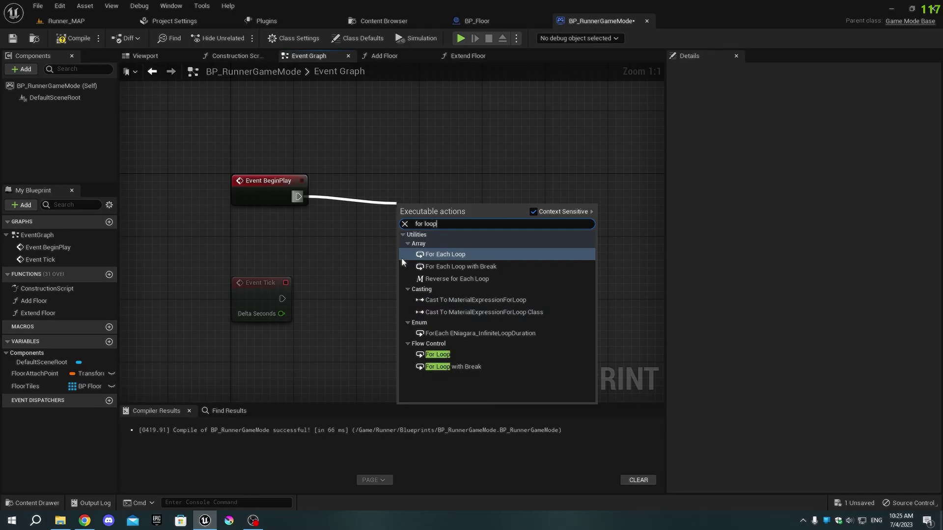
pyautogui.click(438, 354)
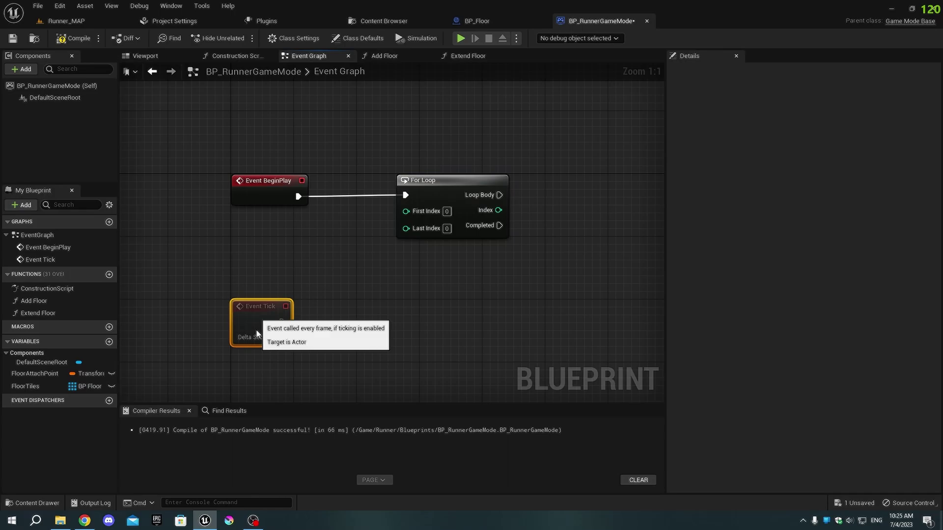
pyautogui.moveTo(260, 283); pyautogui.dragTo(259, 338)
# Set the loop's Last Index to NumberOfTiles minus 1, with NumberOfTiles defaulting to 15
pyautogui.moveTo(412, 234); pyautogui.dragTo(332, 247)
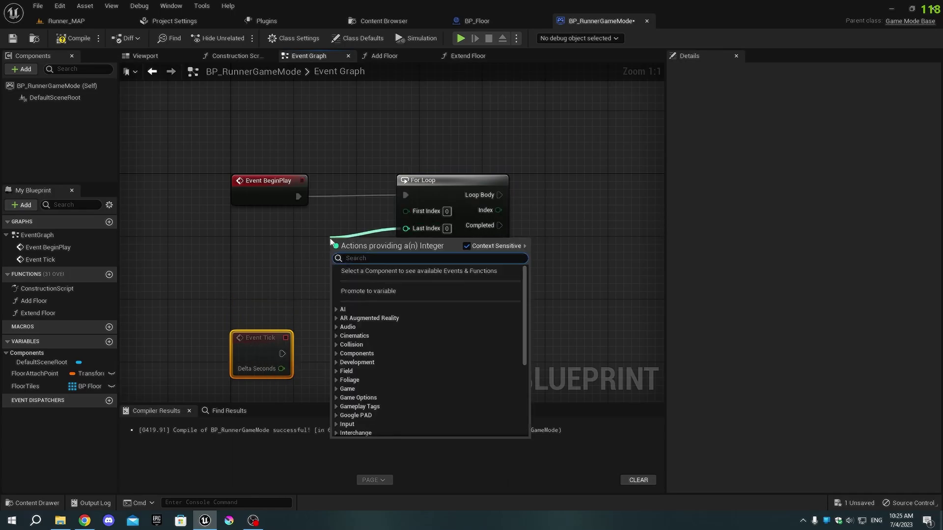
pyautogui.write('-')
pyautogui.click(379, 334)
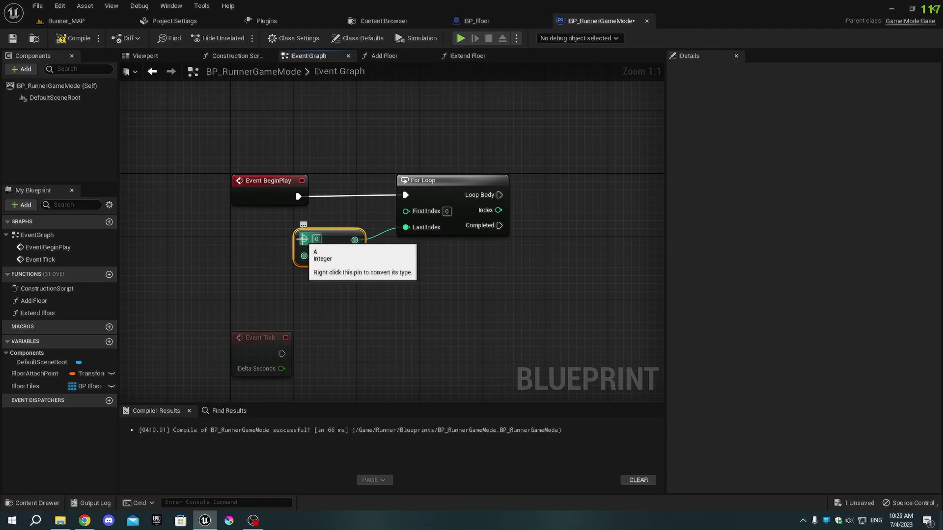
pyautogui.moveTo(304, 256); pyautogui.dragTo(251, 245)
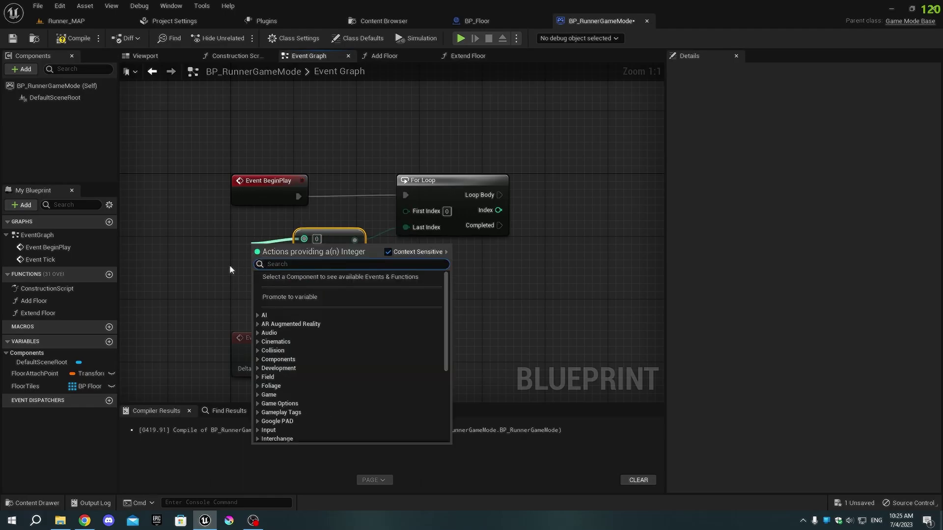
pyautogui.click(304, 297)
pyautogui.write('NumberOfTiles')
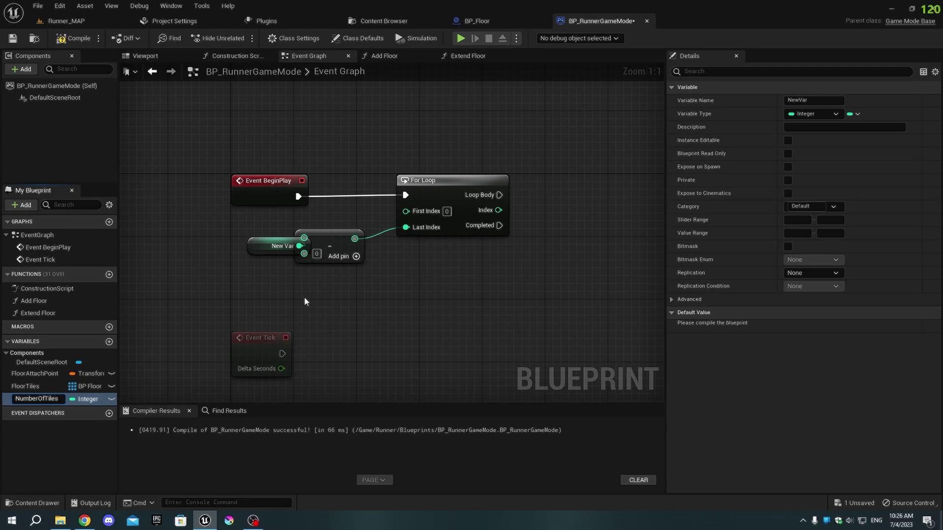
pyautogui.press('Return')
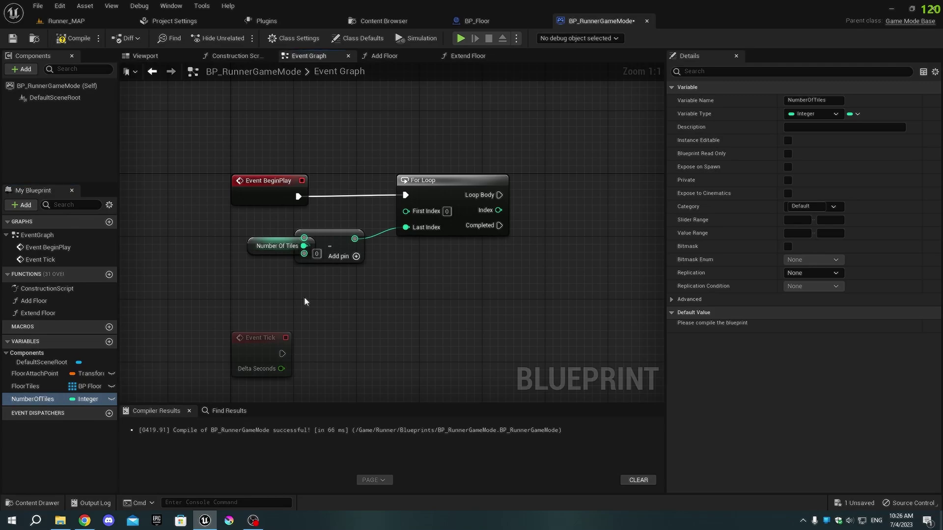
pyautogui.moveTo(250, 245); pyautogui.dragTo(209, 253)
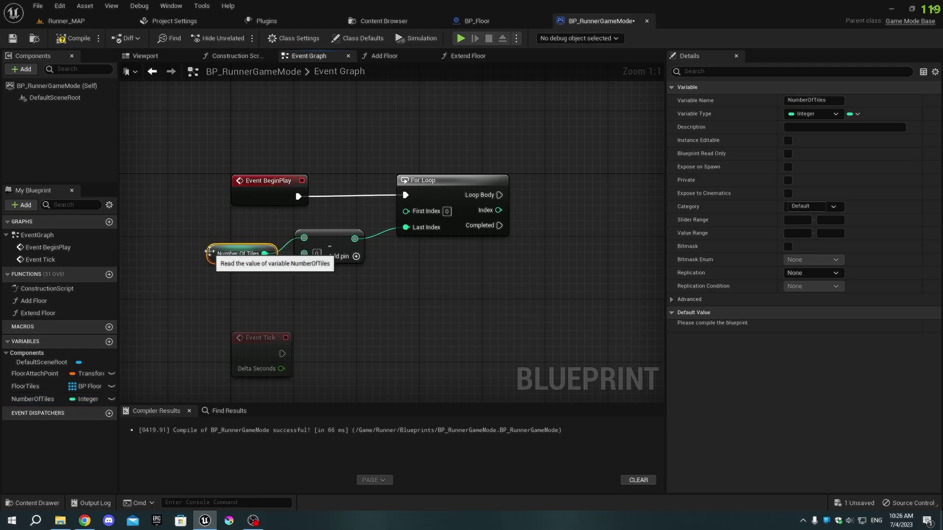
pyautogui.click(80, 44)
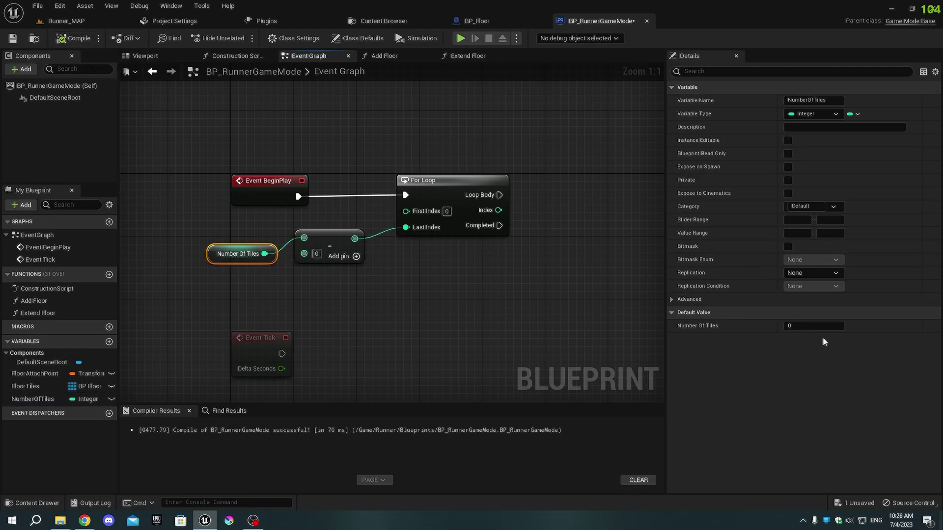
pyautogui.click(813, 327)
pyautogui.write('15')
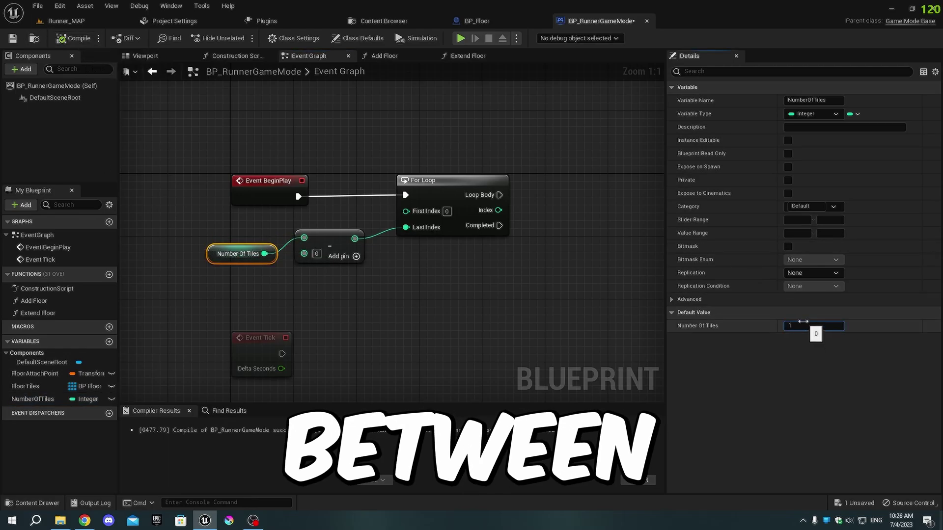
pyautogui.click(622, 329)
pyautogui.scroll(1, 590, 327)
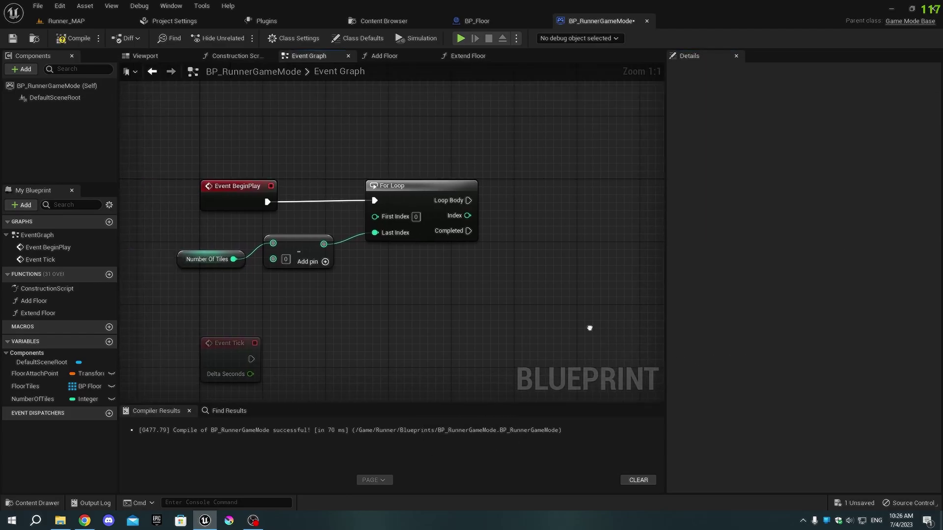
pyautogui.scroll(-1, 451, 274)
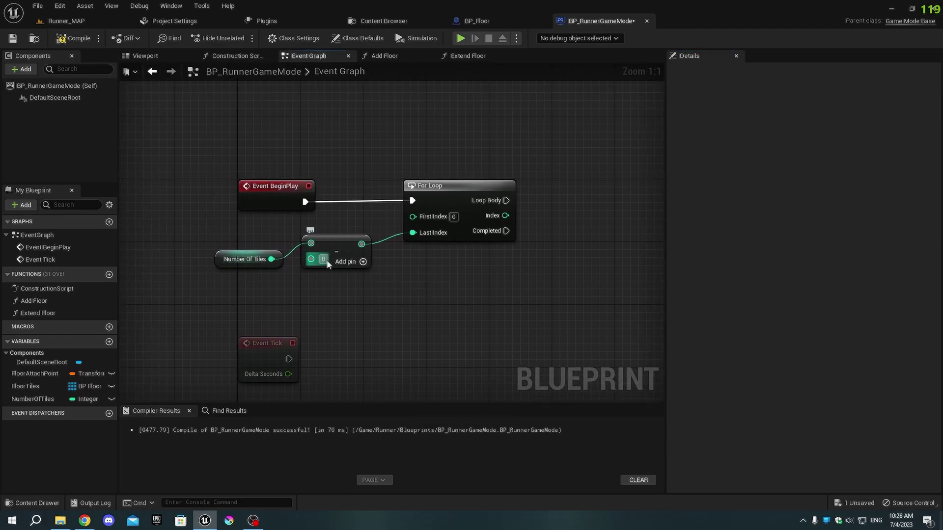
pyautogui.write('1')
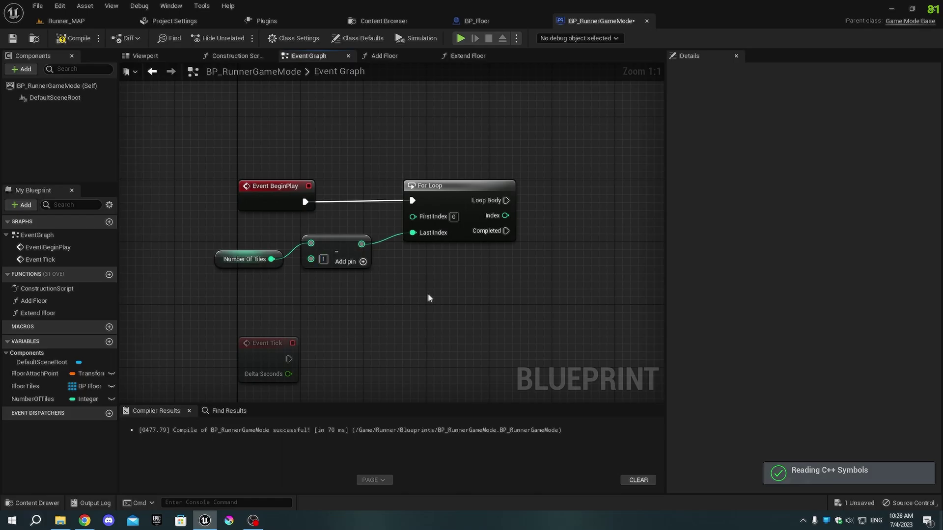
pyautogui.moveTo(428, 298); pyautogui.dragTo(461, 270, button='right')
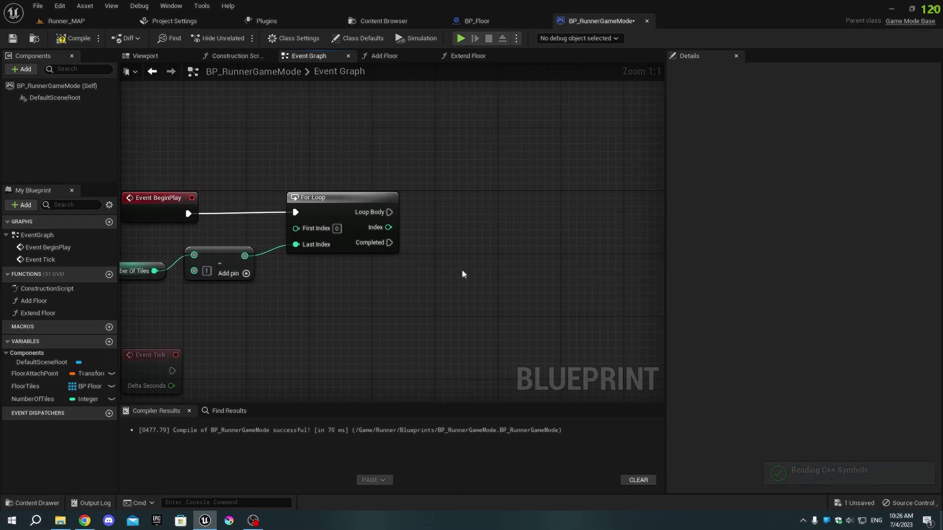
# Place an Add Floor call on the For Loop's Loop Body, to the right of the loop
pyautogui.moveTo(33, 300); pyautogui.dragTo(452, 210)
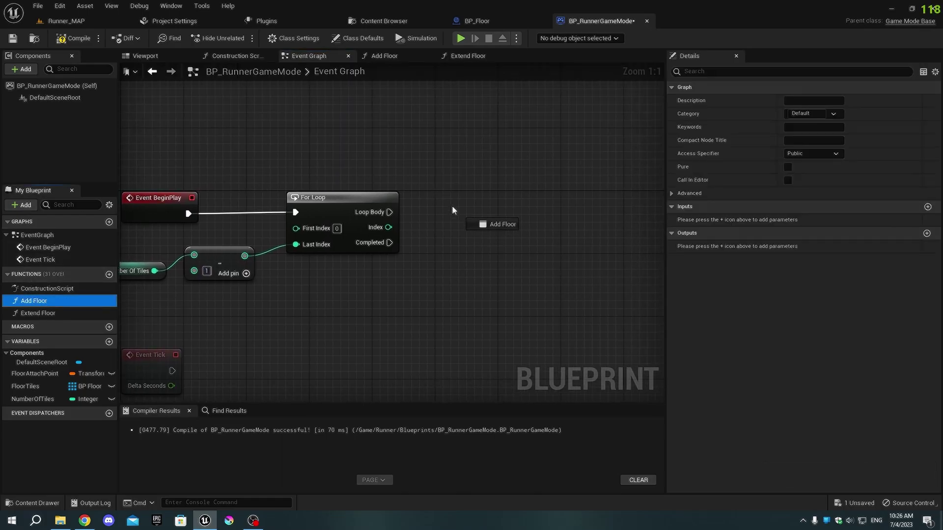
pyautogui.moveTo(393, 212); pyautogui.dragTo(394, 212)
pyautogui.moveTo(478, 230); pyautogui.dragTo(506, 220)
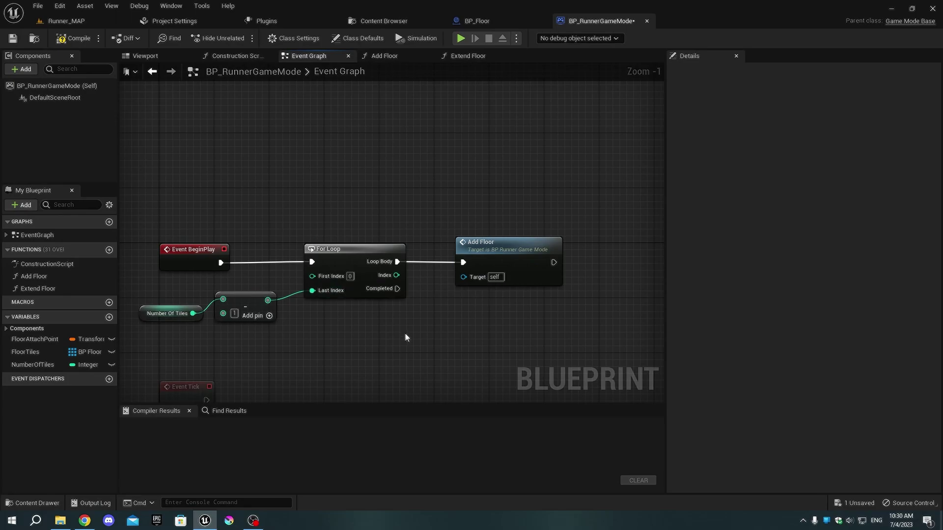
pyautogui.scroll(1, 406, 332)
# In Extend Floor, call Add Floor right after the function entry
pyautogui.moveTo(419, 349); pyautogui.dragTo(438, 335, button='right')
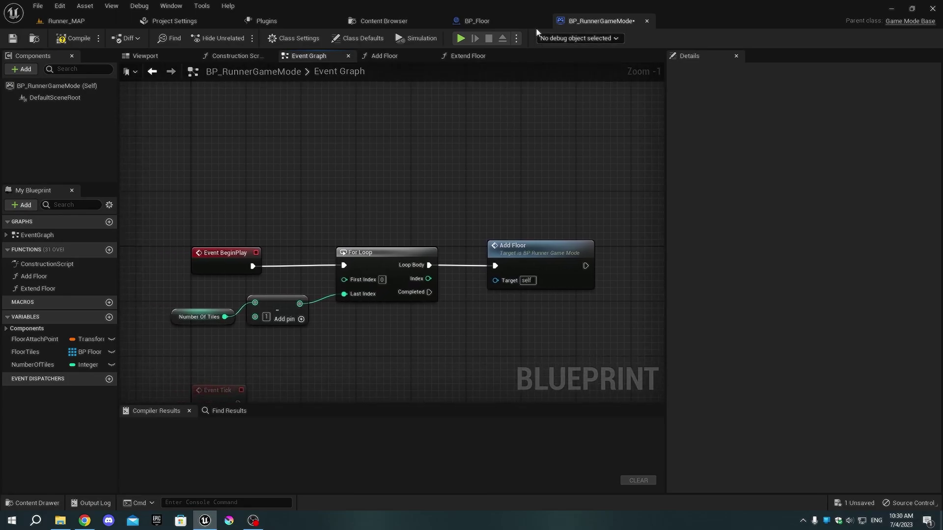
pyautogui.click(474, 58)
pyautogui.moveTo(281, 216)
pyautogui.mouseDown(button='right')
pyautogui.moveTo(375, 225)
pyautogui.moveTo(422, 256)
pyautogui.mouseUp(button='right')
pyautogui.scroll(1, 322, 230)
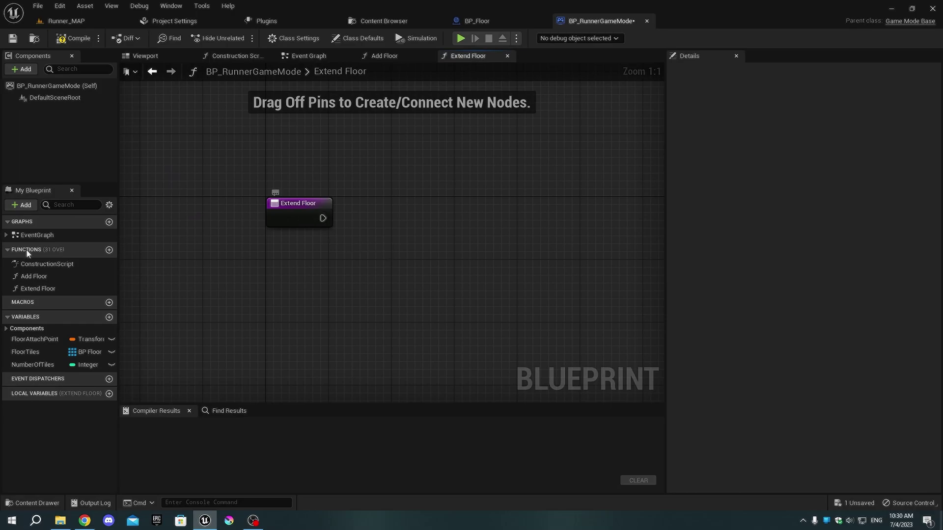
pyautogui.moveTo(43, 278); pyautogui.dragTo(324, 222)
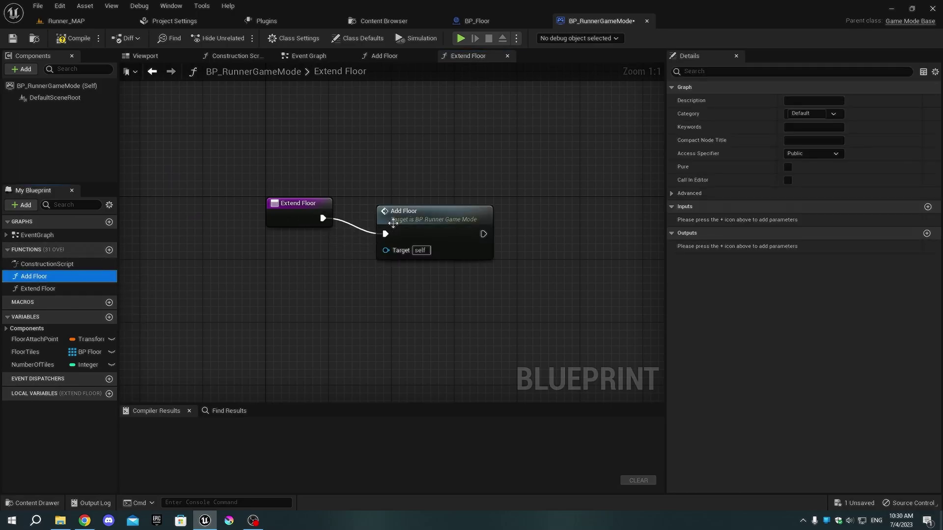
pyautogui.moveTo(394, 223); pyautogui.dragTo(432, 208)
pyautogui.moveTo(405, 290)
pyautogui.mouseDown(button='right')
pyautogui.moveTo(366, 220)
pyautogui.moveTo(358, 256)
pyautogui.mouseUp(button='right')
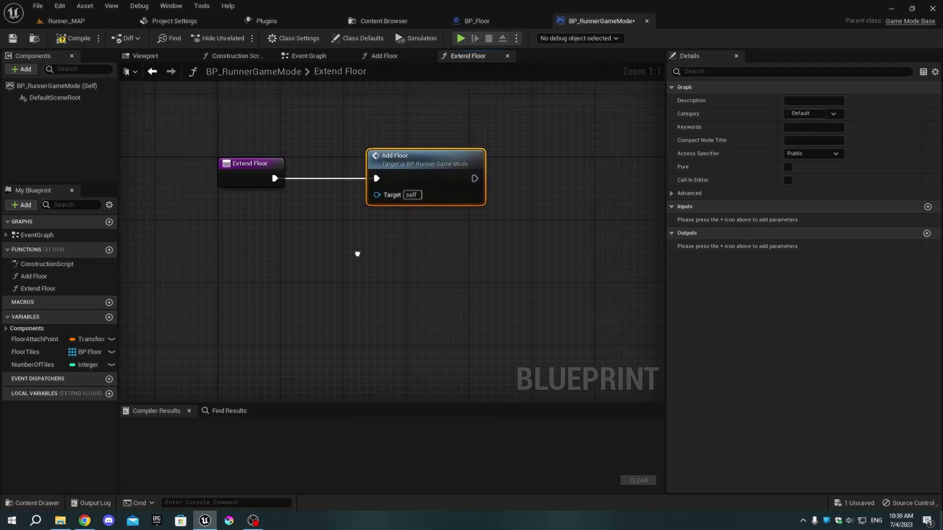
# Place FloorTiles and NumberOfTiles getters and get the FloorTiles array length
pyautogui.rightClick(250, 275)
pyautogui.click(221, 254)
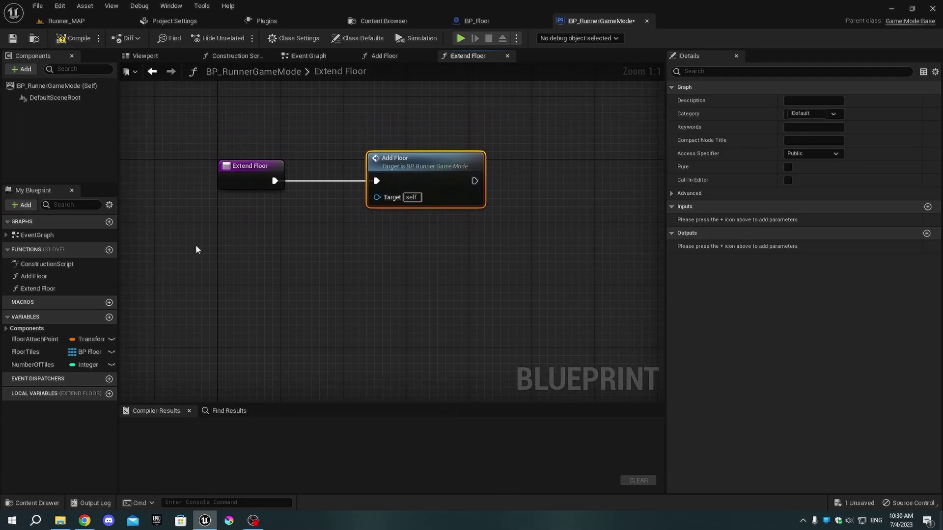
pyautogui.keyDown('ctrl'); pyautogui.moveTo(26, 351); pyautogui.dragTo(245, 268); pyautogui.keyUp('ctrl')
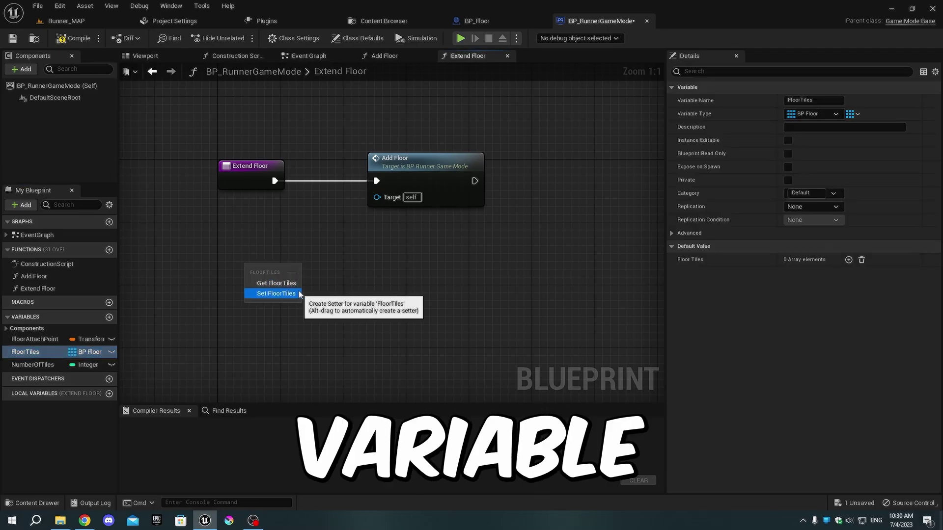
pyautogui.click(276, 292)
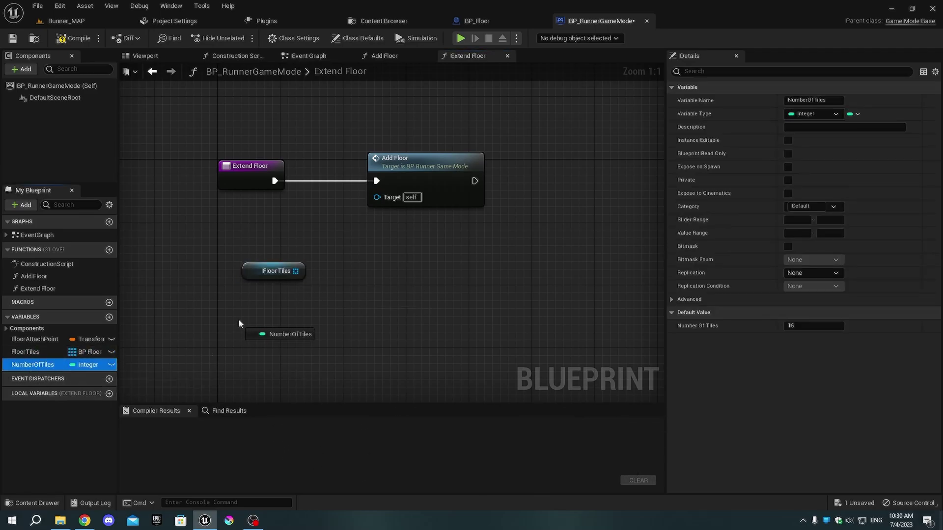
pyautogui.moveTo(55, 374); pyautogui.dragTo(240, 324)
pyautogui.click(273, 338)
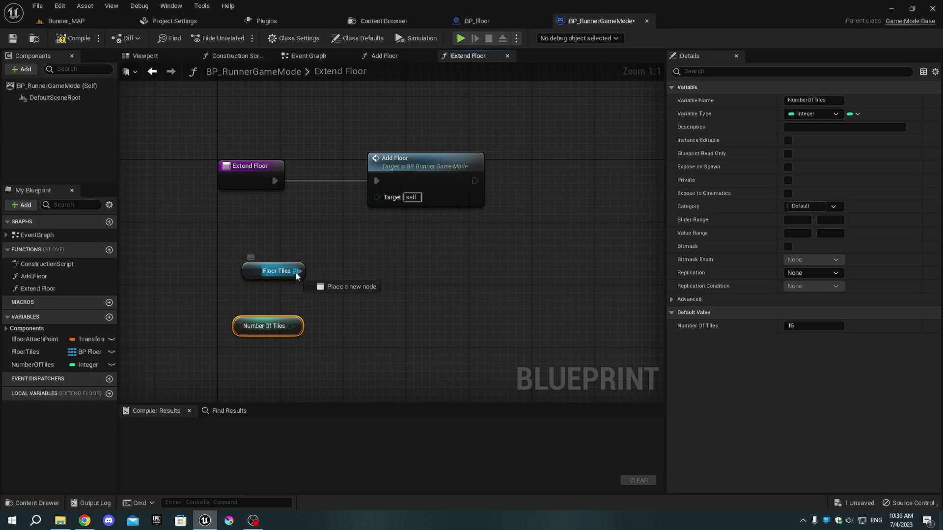
pyautogui.moveTo(297, 272); pyautogui.dragTo(363, 257)
pyautogui.write('length')
pyautogui.press('Return')
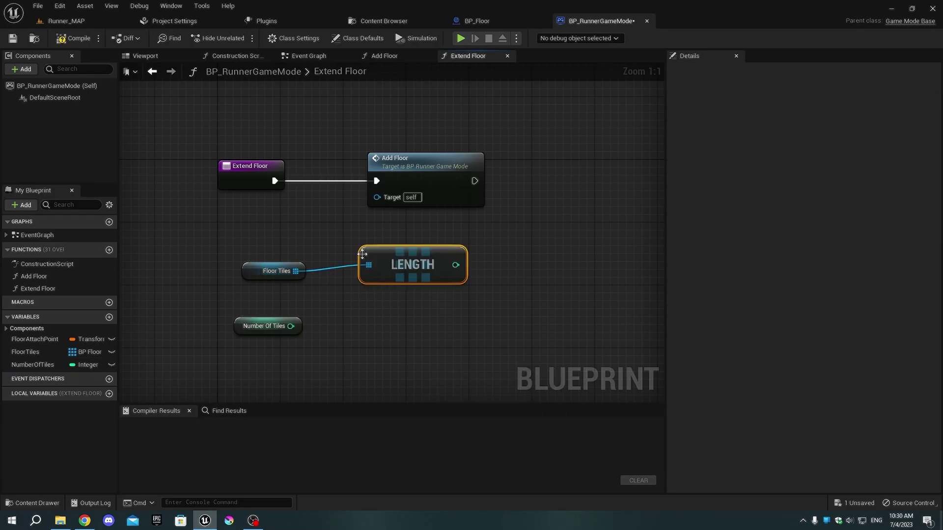
pyautogui.moveTo(420, 278)
pyautogui.mouseDown()
pyautogui.moveTo(413, 293)
pyautogui.moveTo(537, 287)
pyautogui.mouseUp()
pyautogui.write('>')
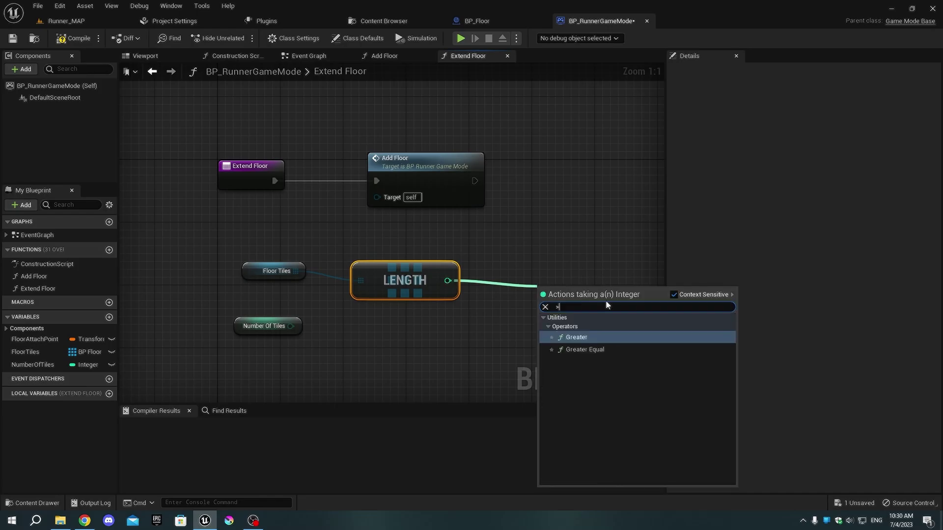
# Branch after Add Floor on whether the length exceeds NumberOfTiles plus 1
pyautogui.click(600, 335)
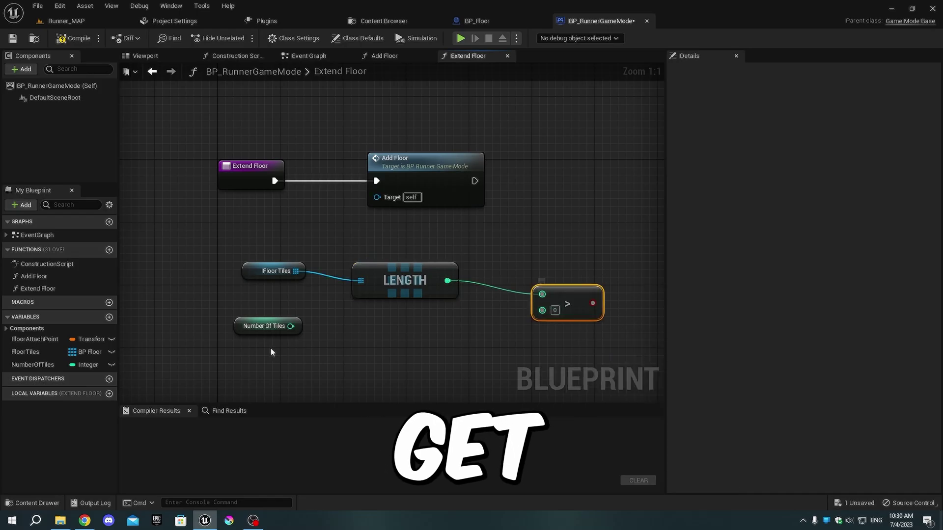
pyautogui.moveTo(292, 331); pyautogui.dragTo(338, 336)
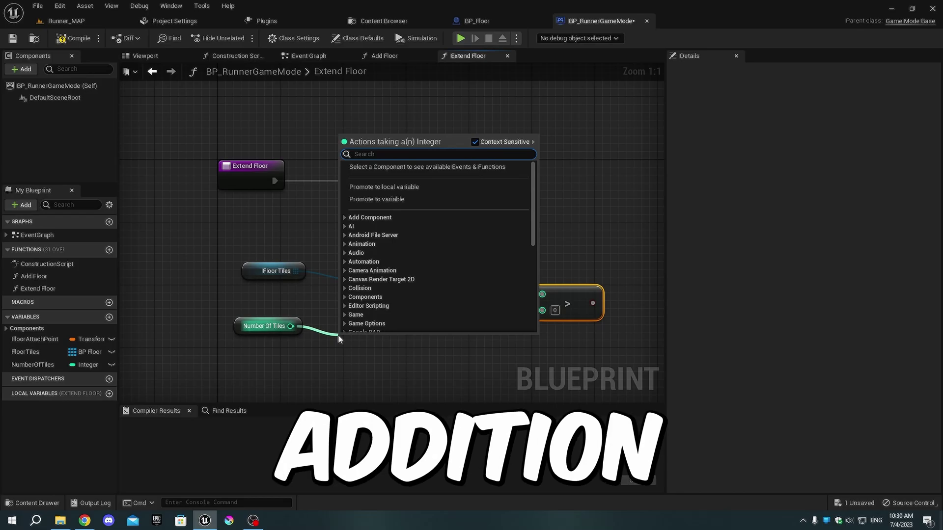
pyautogui.write('+')
pyautogui.click(390, 216)
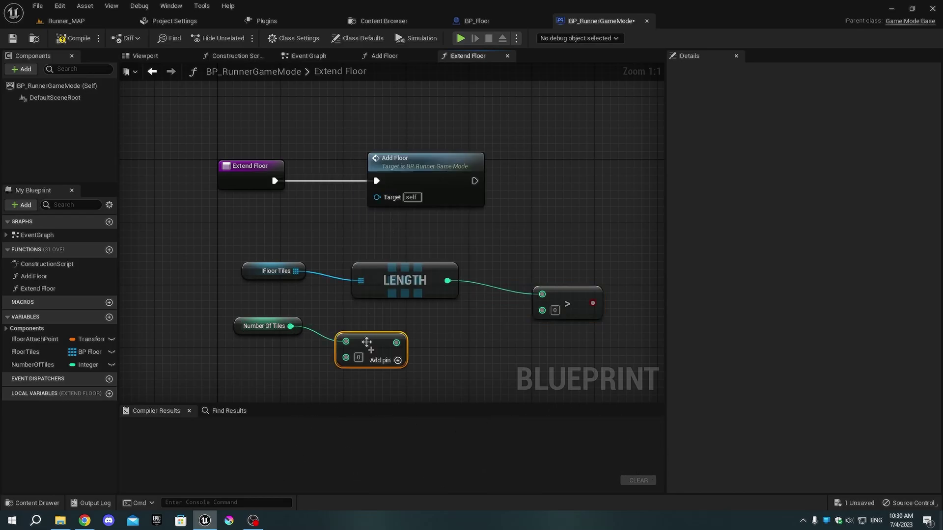
pyautogui.click(358, 359)
pyautogui.write('1')
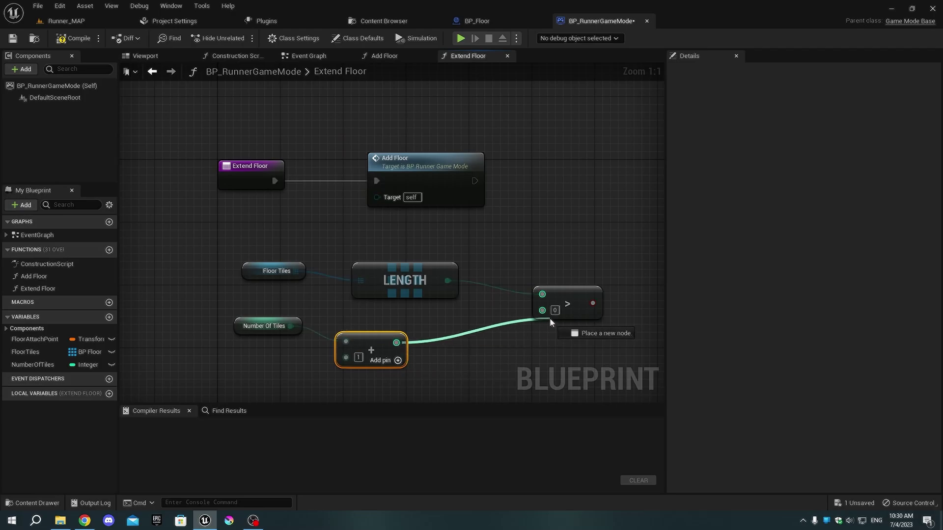
pyautogui.moveTo(397, 343)
pyautogui.mouseDown()
pyautogui.moveTo(547, 316)
pyautogui.moveTo(578, 220)
pyautogui.mouseUp()
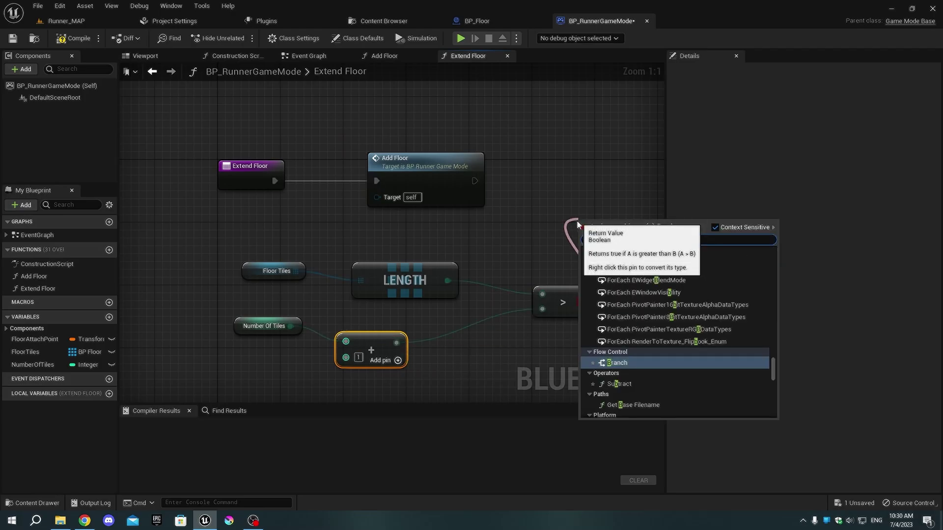
pyautogui.write('bran')
pyautogui.click(618, 270)
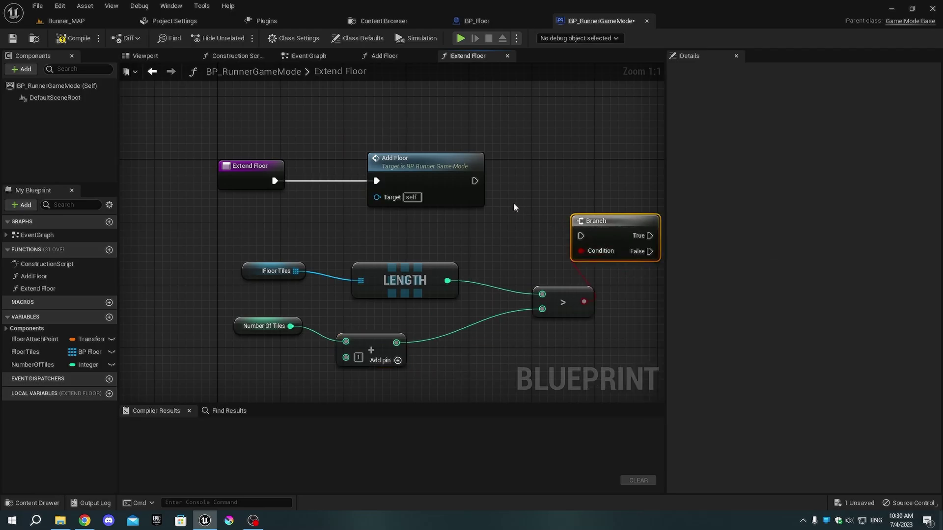
pyautogui.moveTo(475, 181)
pyautogui.mouseDown()
pyautogui.moveTo(590, 237)
pyautogui.moveTo(606, 184)
pyautogui.mouseUp()
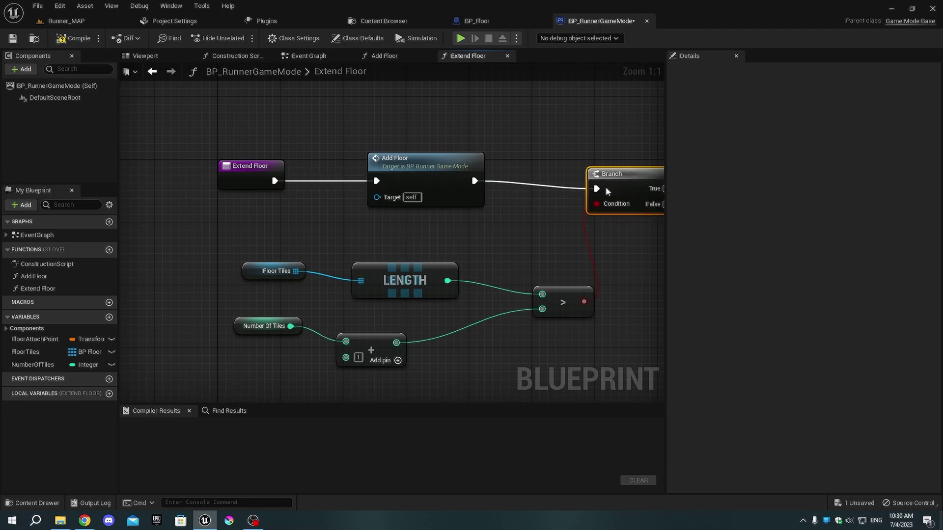
# Move the five math and variable nodes and reframe the graph around the Branch
pyautogui.moveTo(324, 250); pyautogui.dragTo(590, 384)
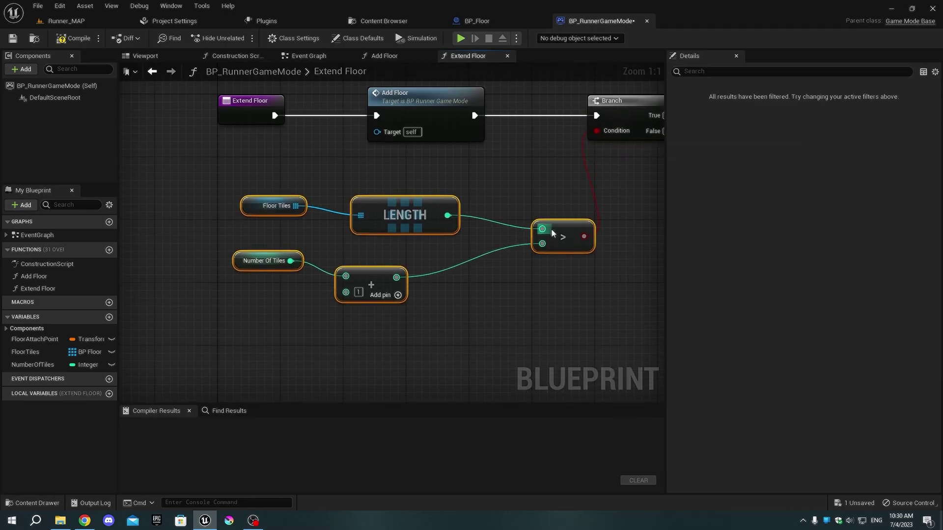
pyautogui.moveTo(542, 229); pyautogui.dragTo(440, 201)
pyautogui.click(221, 181)
pyautogui.moveTo(225, 188); pyautogui.dragTo(567, 310)
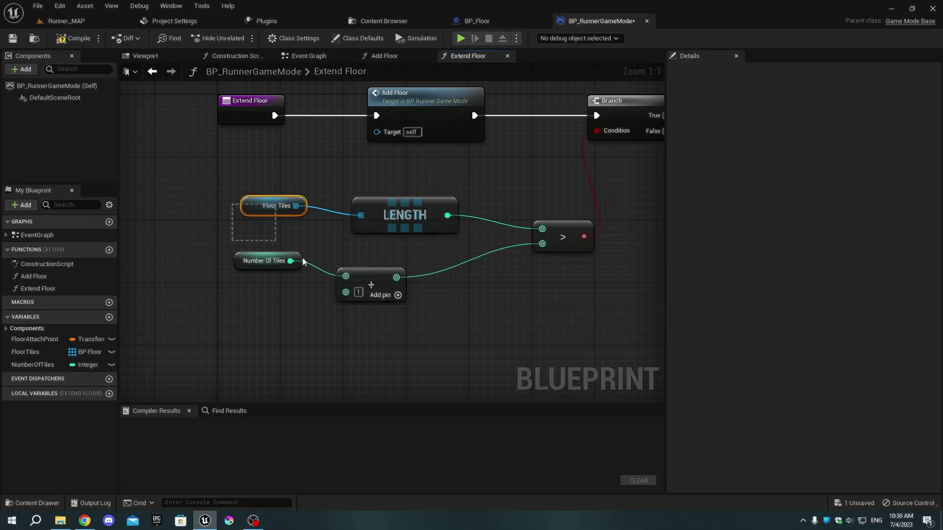
pyautogui.moveTo(563, 233); pyautogui.dragTo(421, 196)
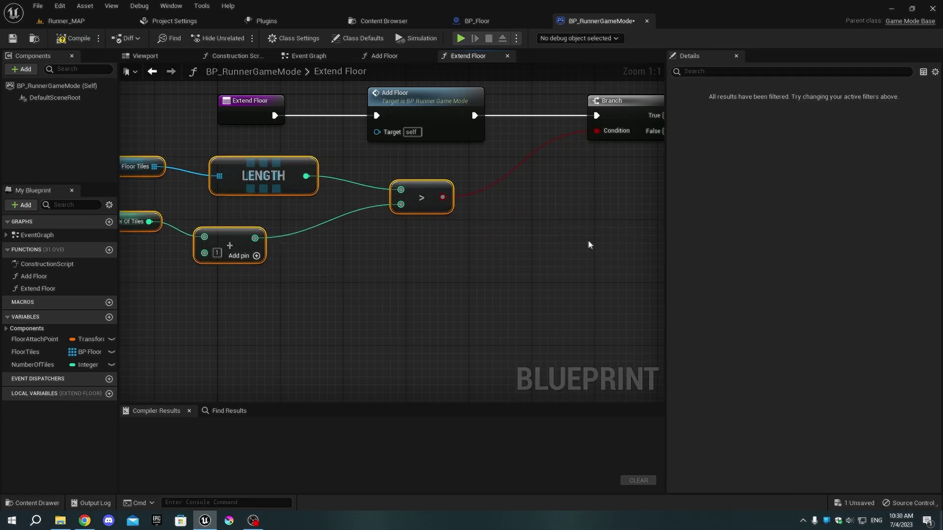
pyautogui.moveTo(590, 243)
pyautogui.mouseDown(button='right')
pyautogui.moveTo(369, 246)
pyautogui.moveTo(269, 339)
pyautogui.mouseUp(button='right')
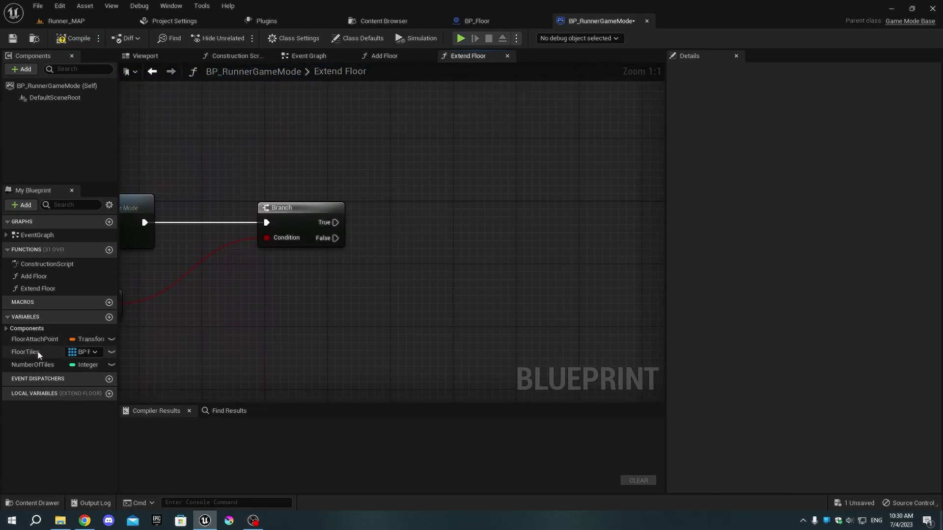
# On the Branch True path, destroy the FloorTiles element at index 0
pyautogui.moveTo(26, 352); pyautogui.dragTo(379, 290)
pyautogui.click(316, 322)
pyautogui.write('get')
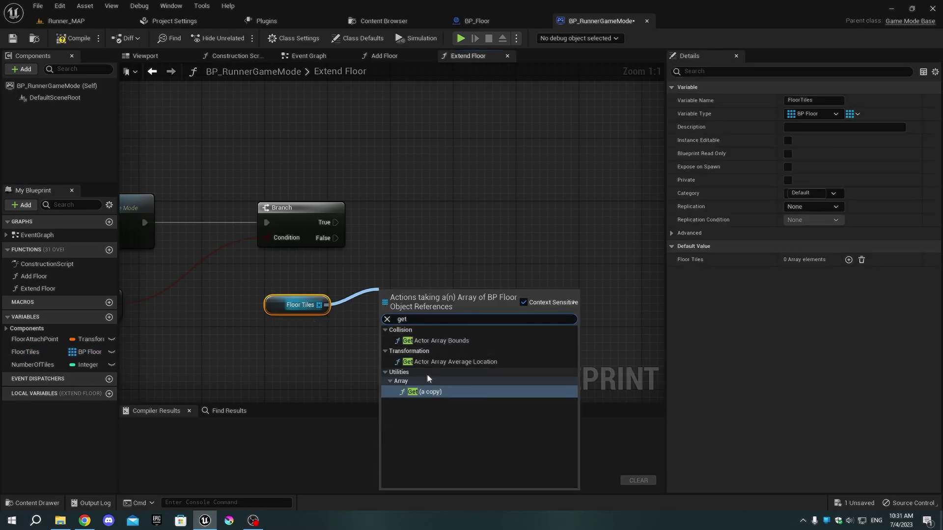
pyautogui.click(431, 220)
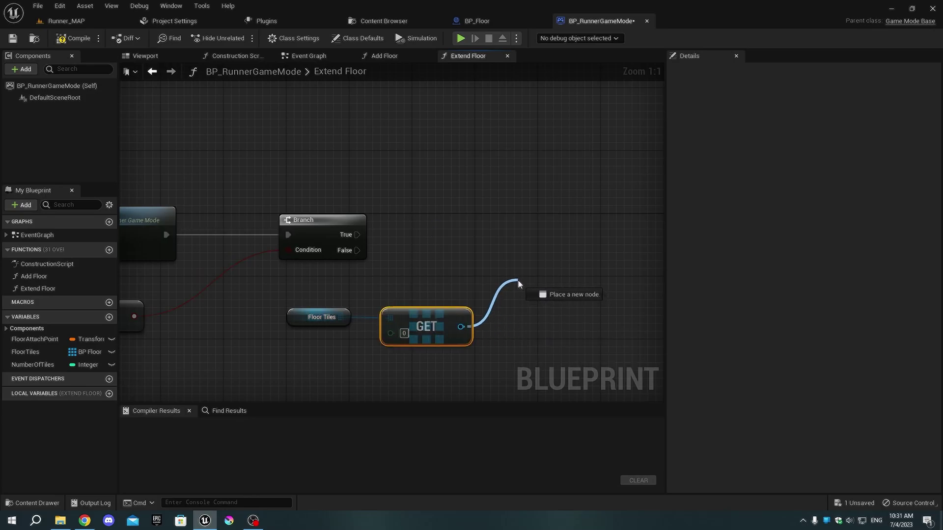
pyautogui.moveTo(519, 284); pyautogui.dragTo(521, 285)
pyautogui.write('dest')
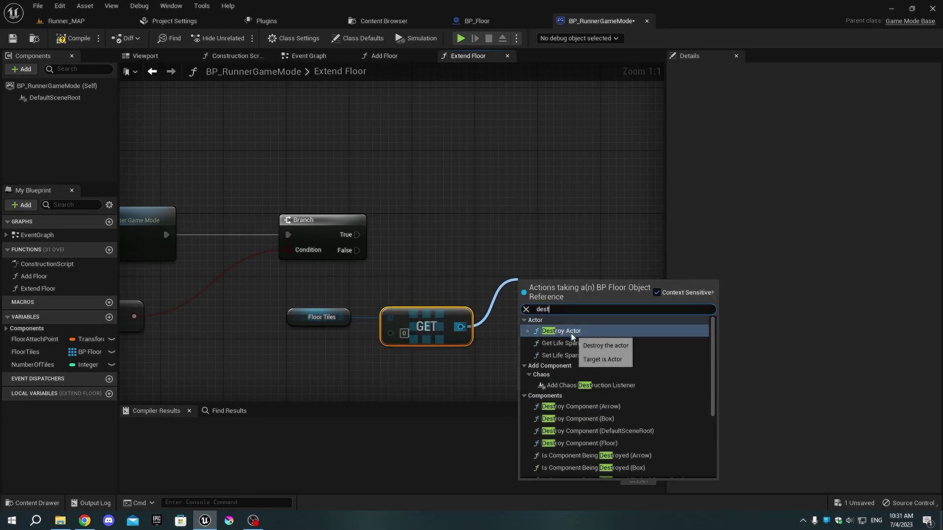
pyautogui.click(573, 333)
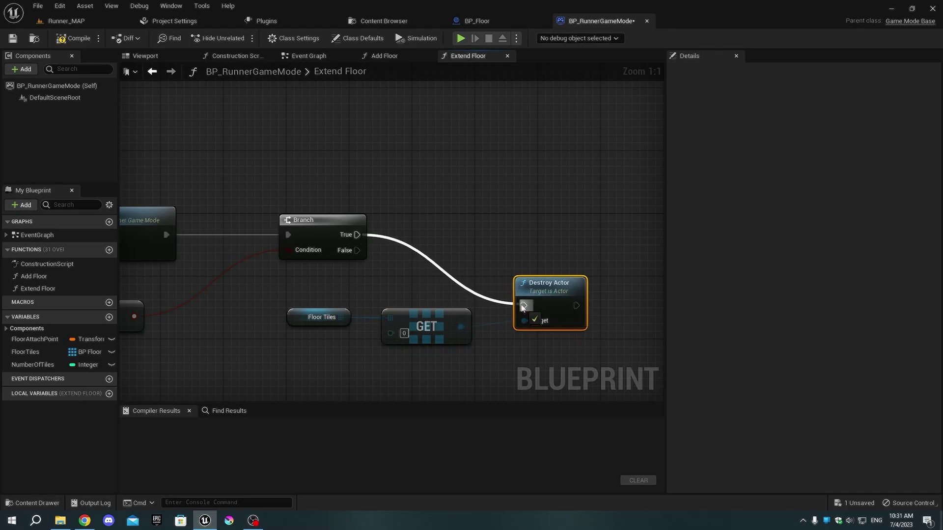
pyautogui.moveTo(551, 281); pyautogui.dragTo(552, 211)
pyautogui.moveTo(564, 300); pyautogui.dragTo(405, 279, button='right')
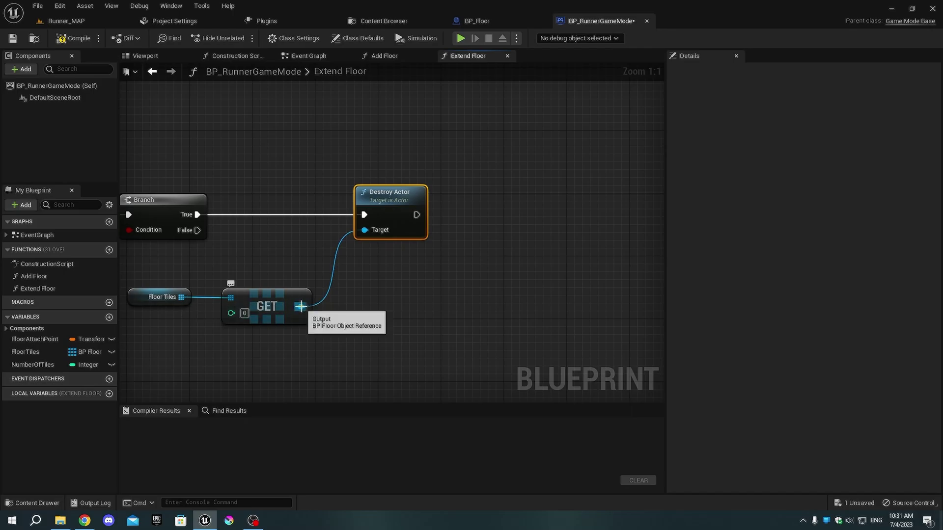
# Remove that tile from FloorTiles after Destroy Actor, then compile and save
pyautogui.moveTo(182, 298); pyautogui.dragTo(485, 245)
pyautogui.write('remo')
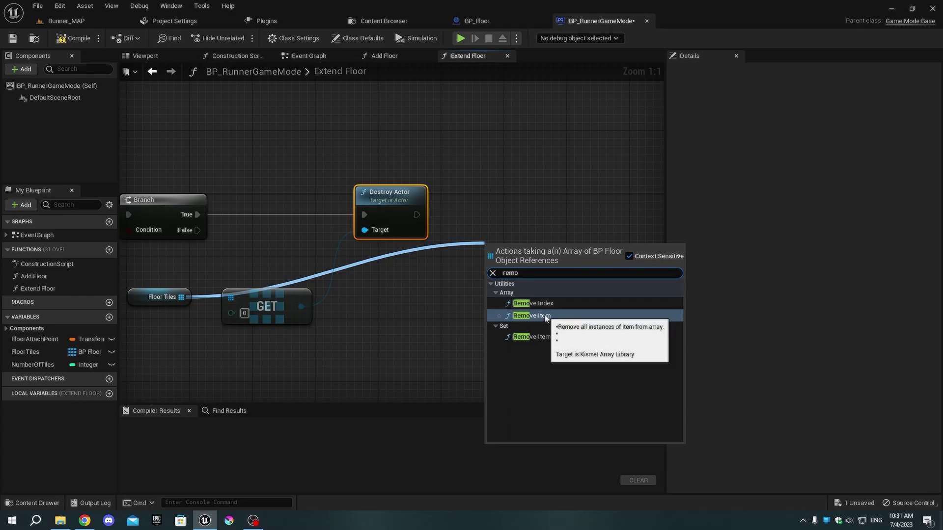
pyautogui.click(546, 318)
pyautogui.moveTo(418, 216); pyautogui.dragTo(430, 222)
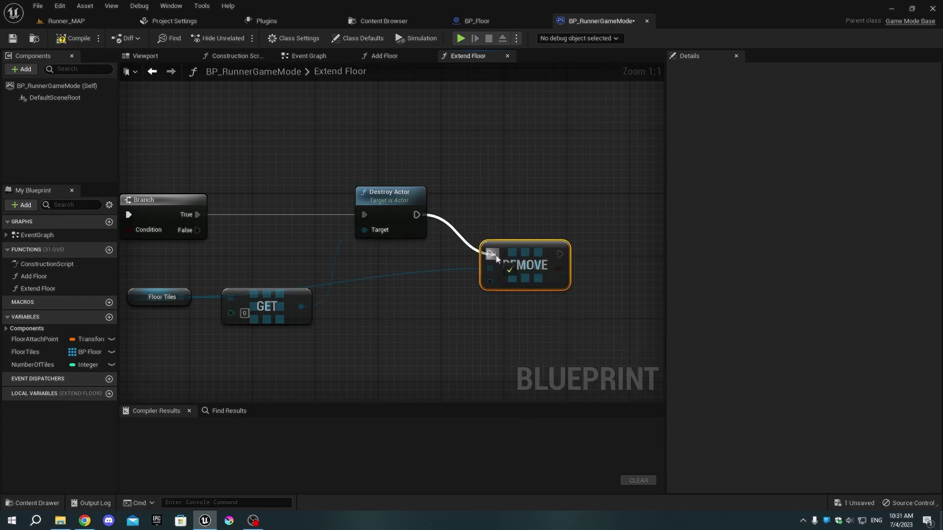
pyautogui.moveTo(495, 256)
pyautogui.mouseDown()
pyautogui.moveTo(521, 243)
pyautogui.moveTo(505, 254)
pyautogui.mouseUp()
pyautogui.moveTo(301, 310); pyautogui.dragTo(300, 307)
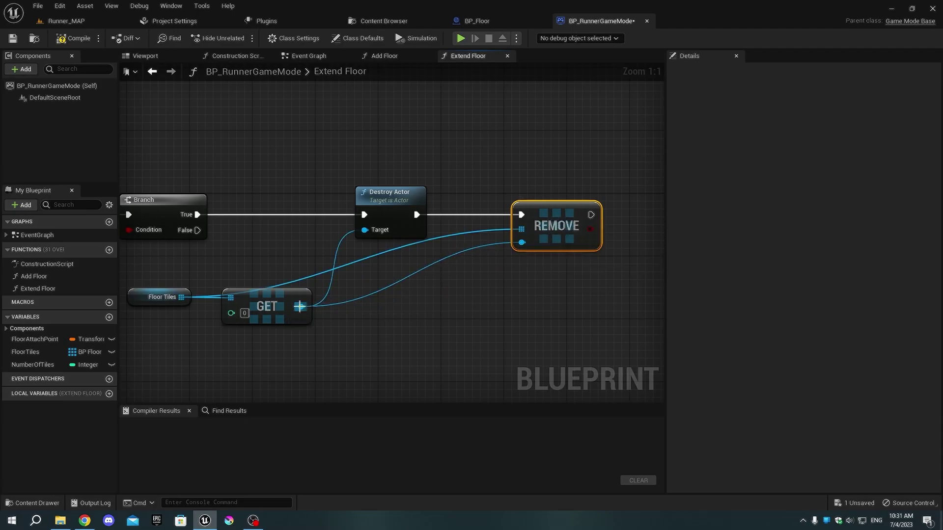
pyautogui.doubleClick(287, 278)
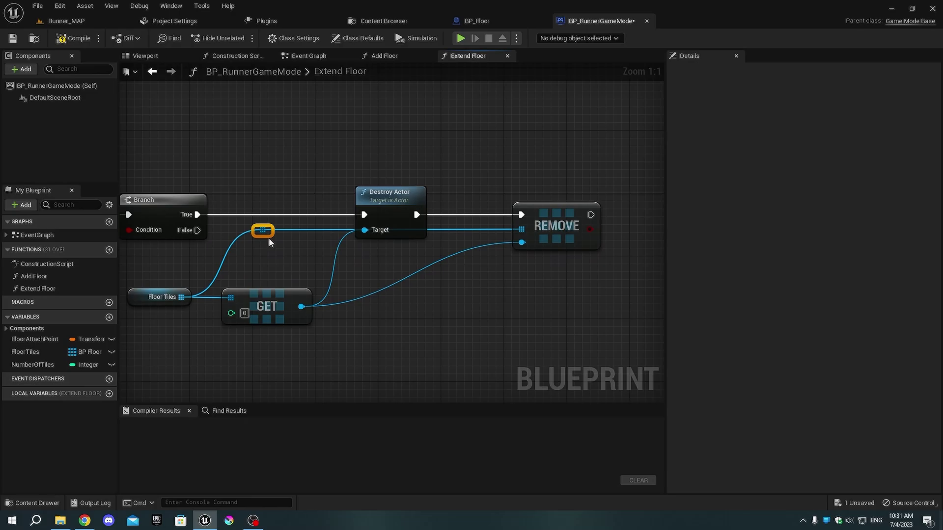
pyautogui.click(277, 260)
pyautogui.scroll(-4, 332, 280)
pyautogui.moveTo(391, 302); pyautogui.dragTo(495, 287, button='right')
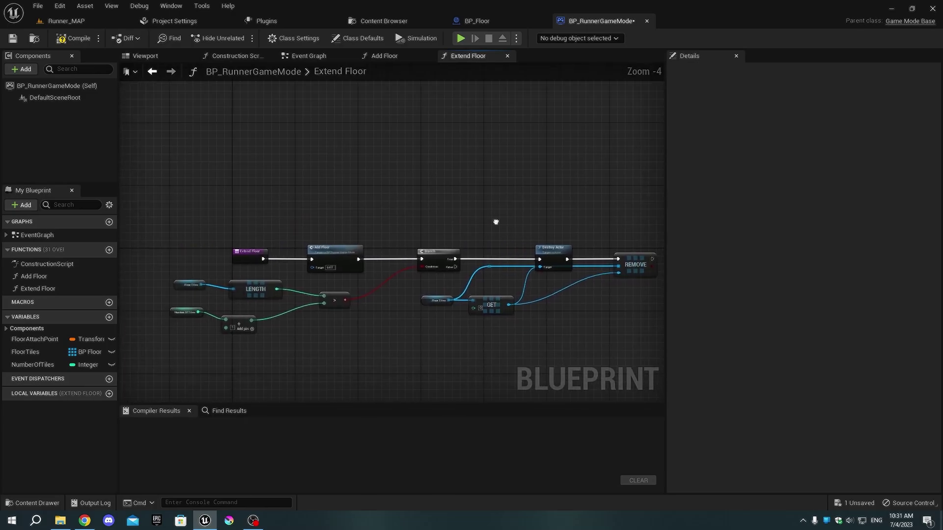
pyautogui.scroll(-2, 494, 218)
pyautogui.click(72, 39)
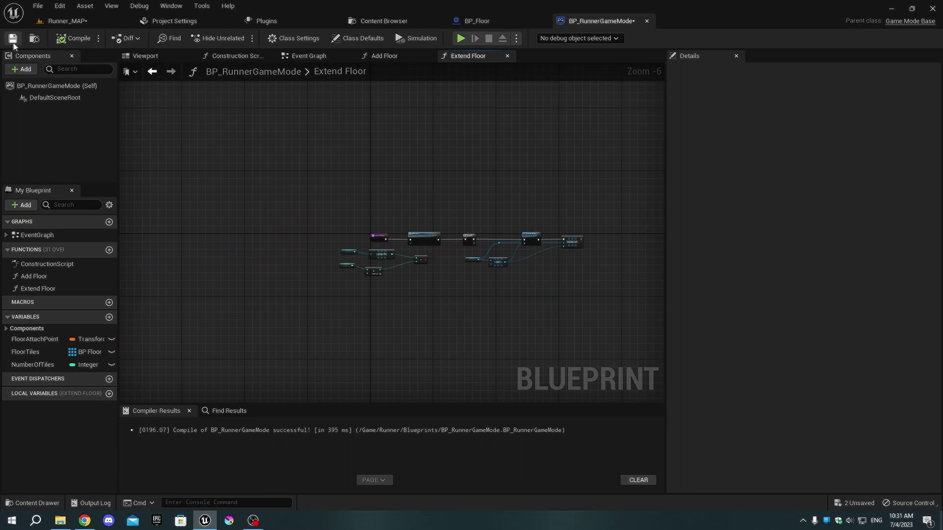
pyautogui.click(12, 39)
pyautogui.scroll(1, 429, 185)
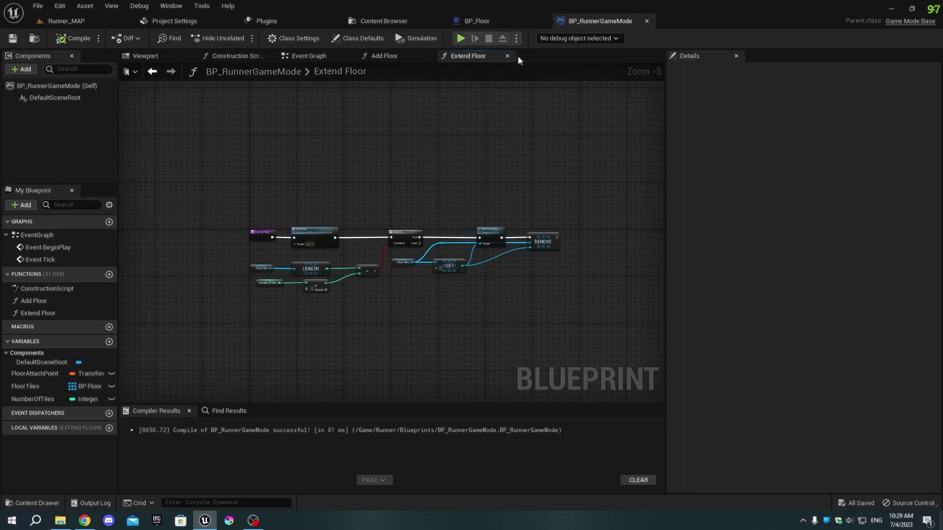
# In BP_Floor's event graph, add an On Component Begin Overlap event for the Box component
pyautogui.click(499, 22)
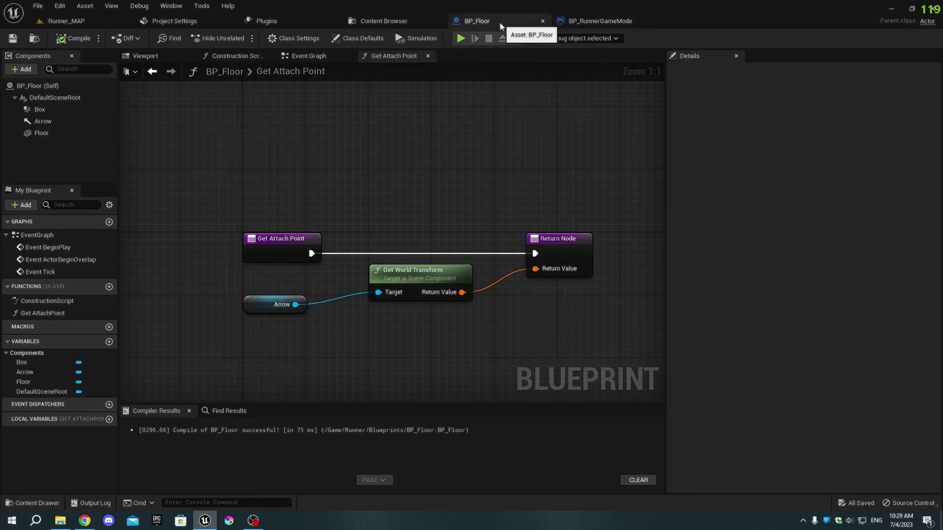
pyautogui.click(319, 59)
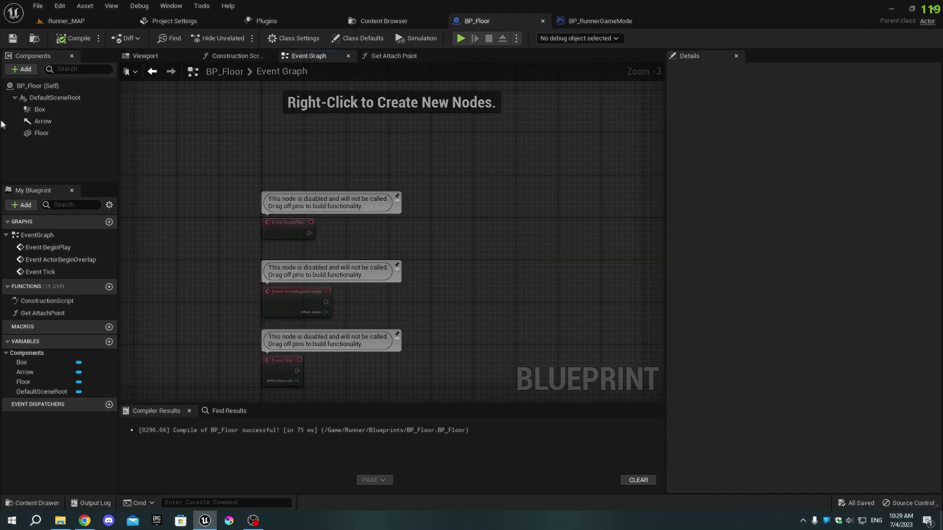
pyautogui.click(40, 109)
pyautogui.scroll(-5, 747, 362)
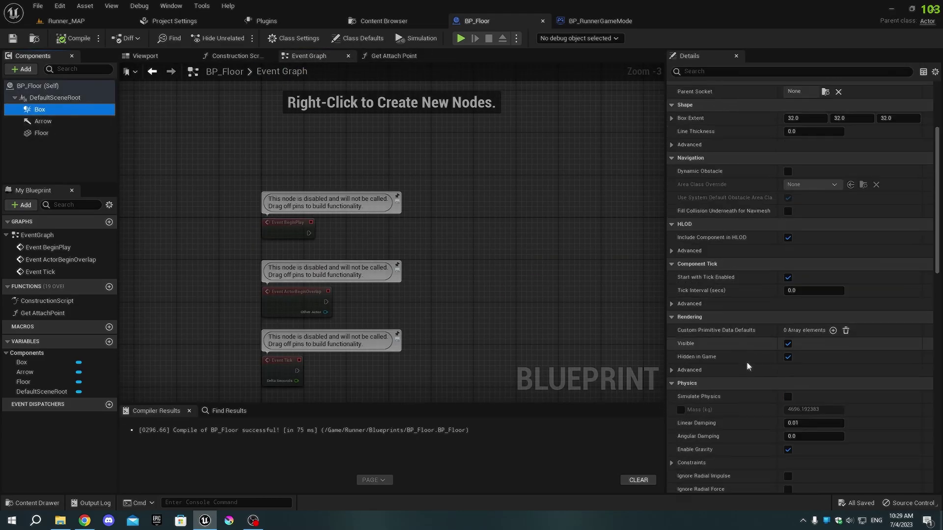
pyautogui.scroll(-3, 746, 361)
pyautogui.scroll(-3, 746, 366)
pyautogui.scroll(-3, 746, 366)
pyautogui.scroll(-2, 747, 366)
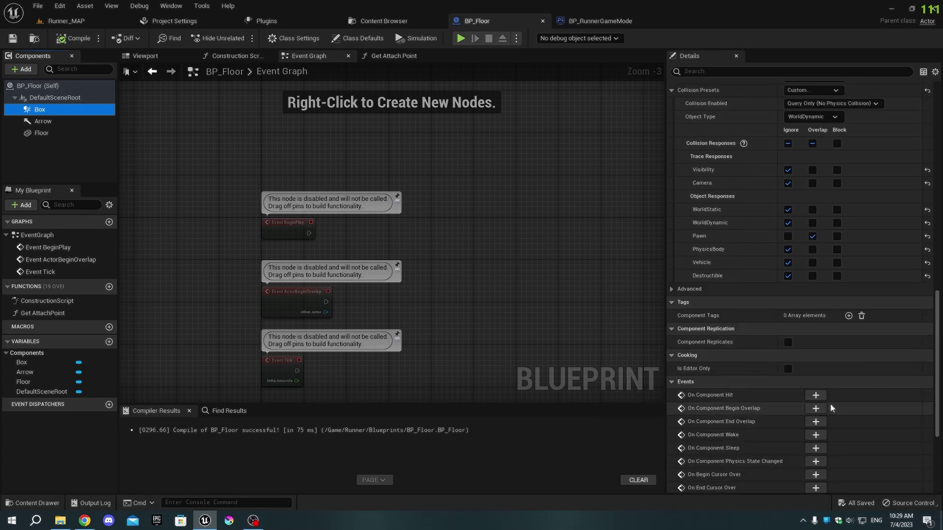
pyautogui.click(823, 410)
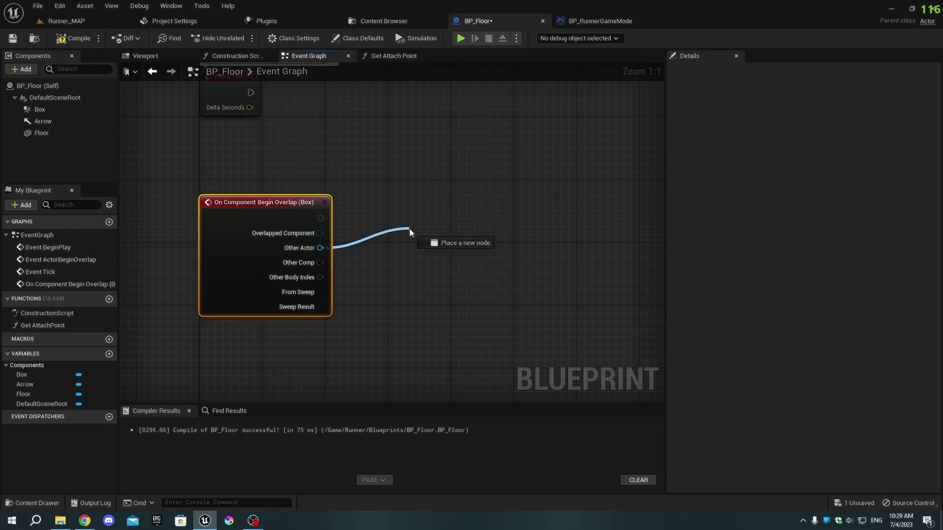
# Cast the overlapping actor to BP_RunnerCharacter and add a Get Game Mode node
pyautogui.moveTo(320, 248); pyautogui.dragTo(409, 234)
pyautogui.write('cast')
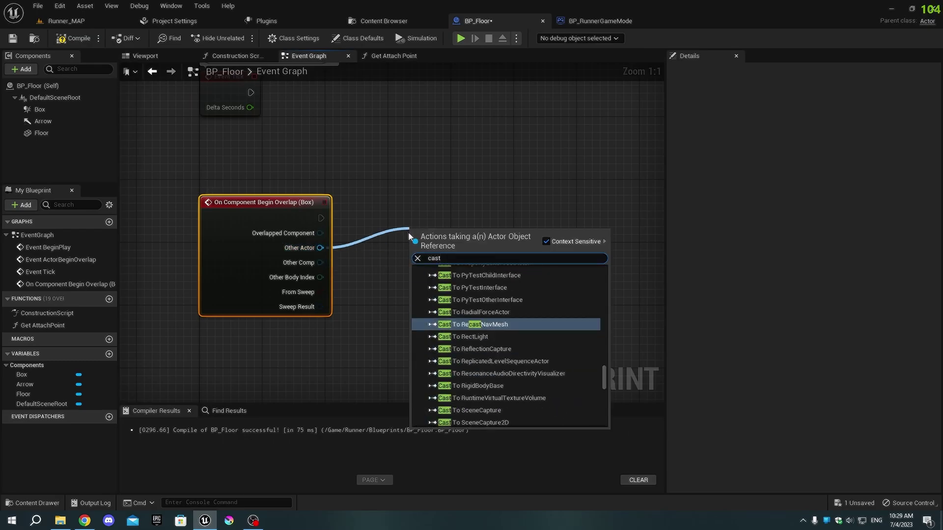
pyautogui.write(' to run')
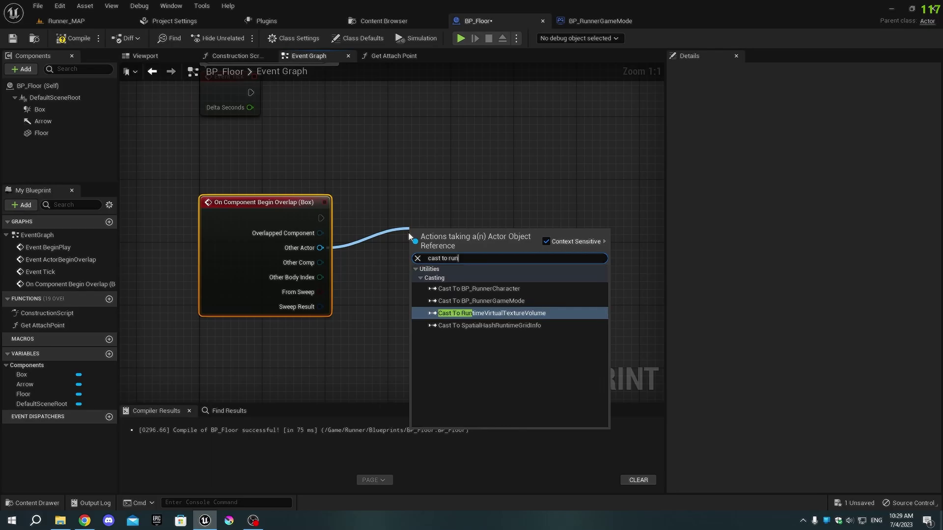
pyautogui.write('ner')
pyautogui.click(458, 289)
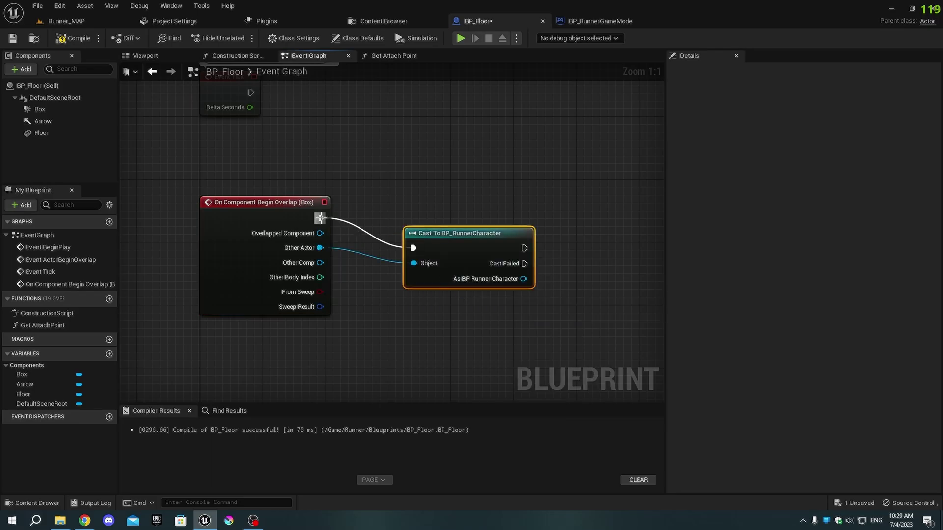
pyautogui.moveTo(466, 297); pyautogui.dragTo(357, 292, button='right')
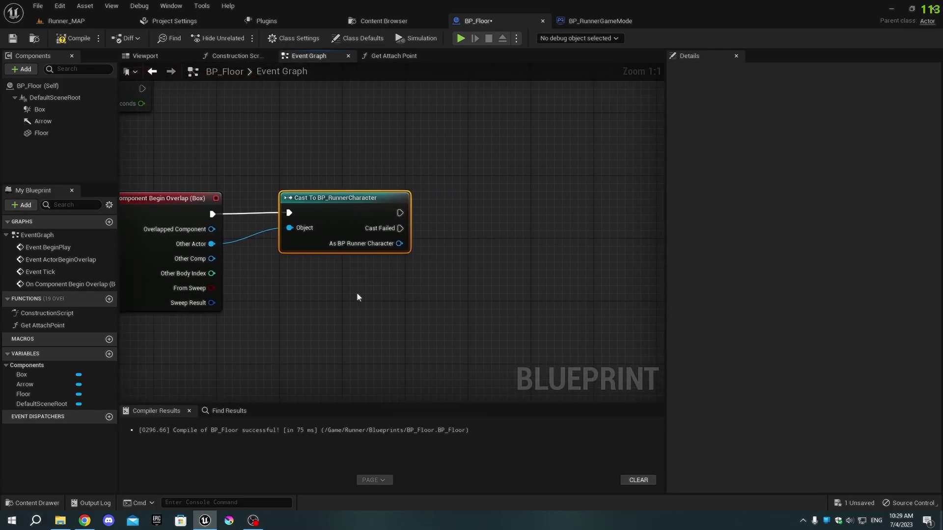
pyautogui.rightClick(357, 293)
pyautogui.write('get g')
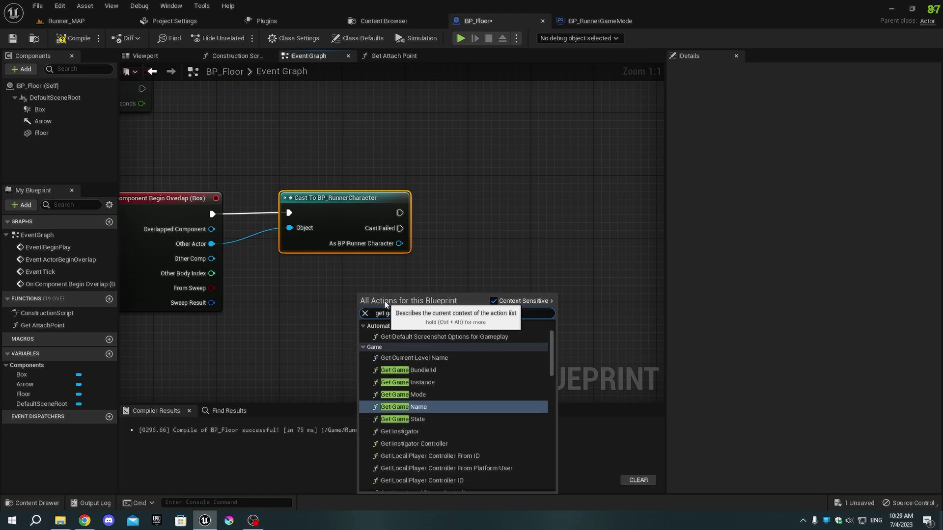
pyautogui.write('ame mode')
pyautogui.press('Return')
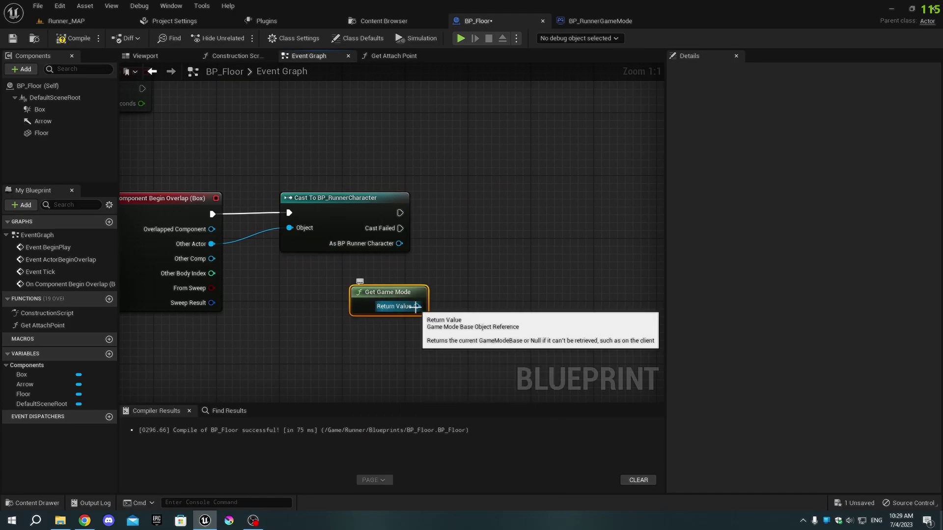
# Cast the game mode to BP_RunnerGameMode, chain it into Extend Floor, and compile BP_Floor
pyautogui.moveTo(416, 306); pyautogui.dragTo(487, 247)
pyautogui.write('cast to')
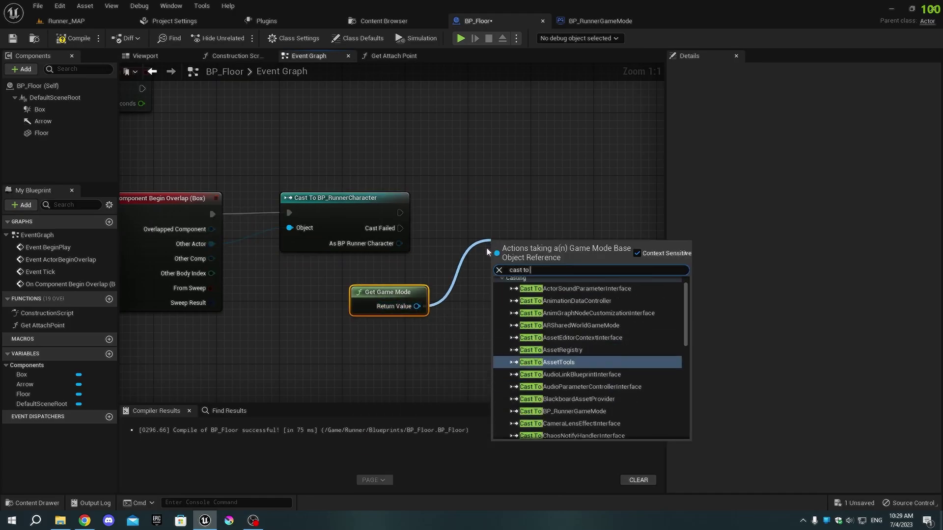
pyautogui.write(' runn')
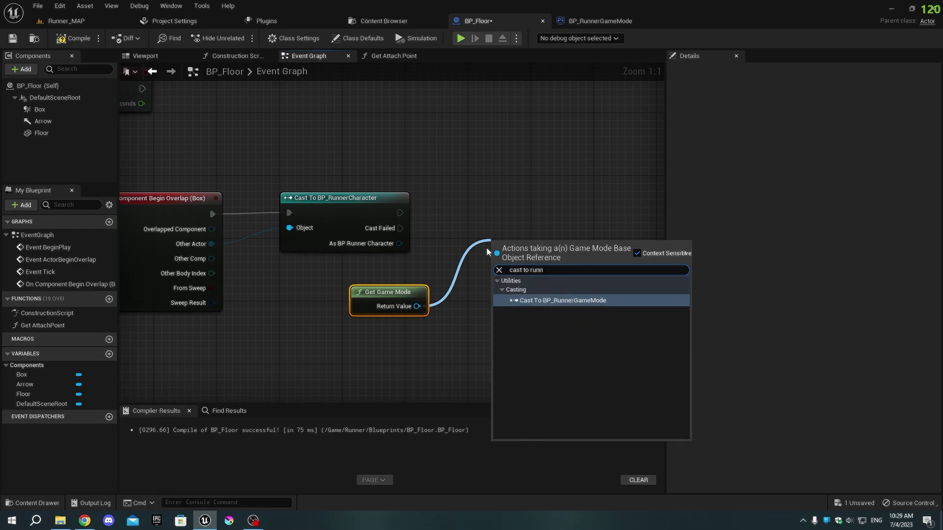
pyautogui.press('Return')
pyautogui.moveTo(396, 213)
pyautogui.mouseDown()
pyautogui.moveTo(484, 260)
pyautogui.moveTo(512, 209)
pyautogui.mouseUp()
pyautogui.moveTo(549, 294); pyautogui.dragTo(422, 306, button='right')
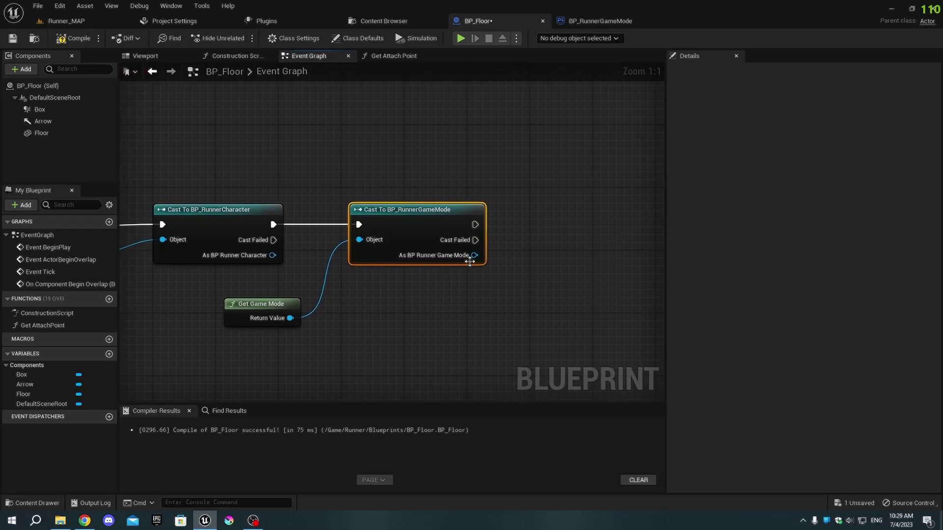
pyautogui.moveTo(474, 255); pyautogui.dragTo(504, 224)
pyautogui.write('extend')
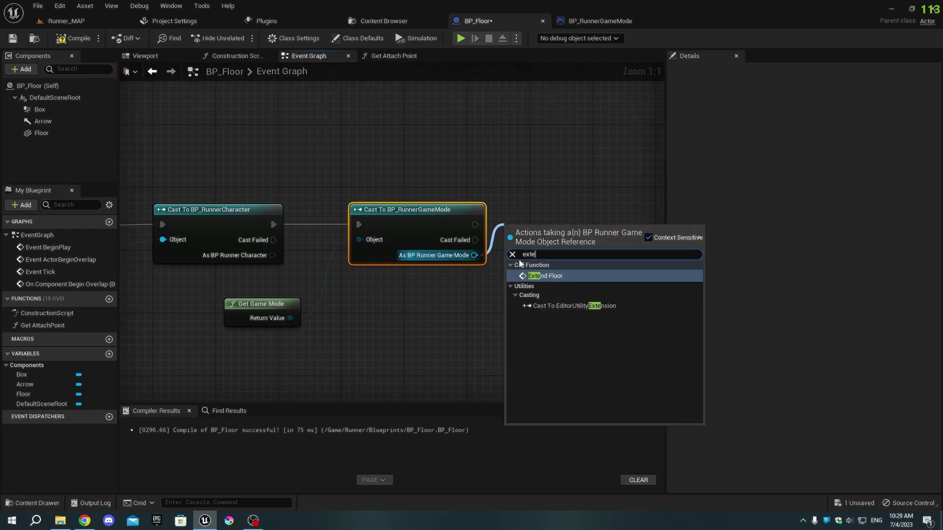
pyautogui.press('Return')
pyautogui.moveTo(555, 267); pyautogui.dragTo(578, 243)
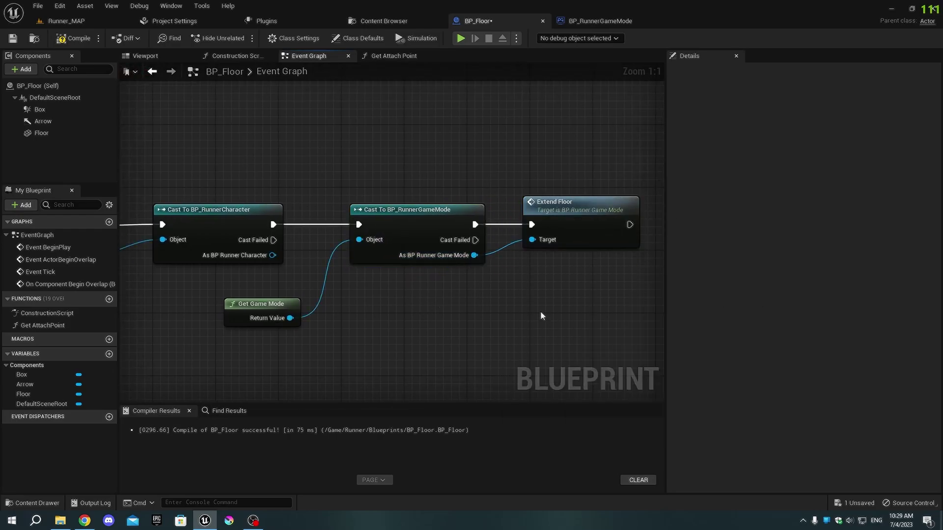
pyautogui.click(73, 38)
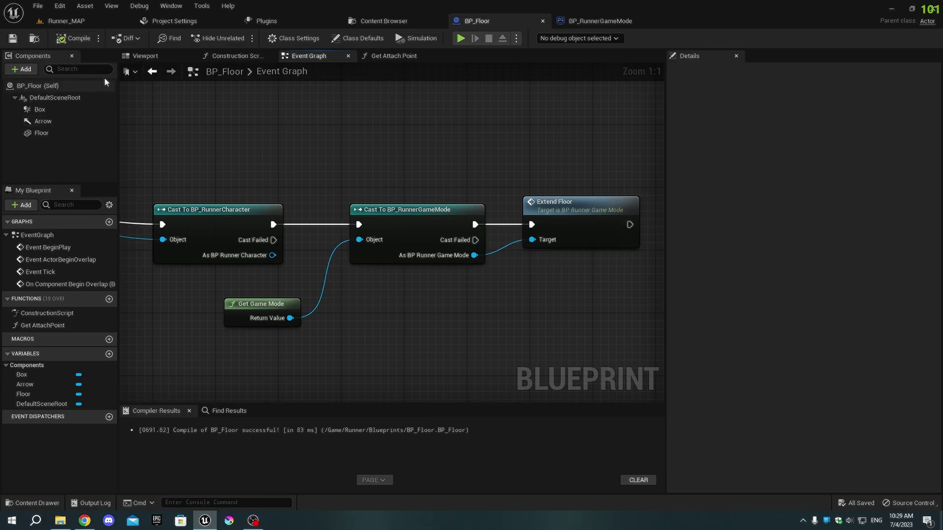
pyautogui.moveTo(358, 143); pyautogui.dragTo(396, 132, button='right')
pyautogui.scroll(-2, 170, 115)
pyautogui.scroll(-3, 170, 115)
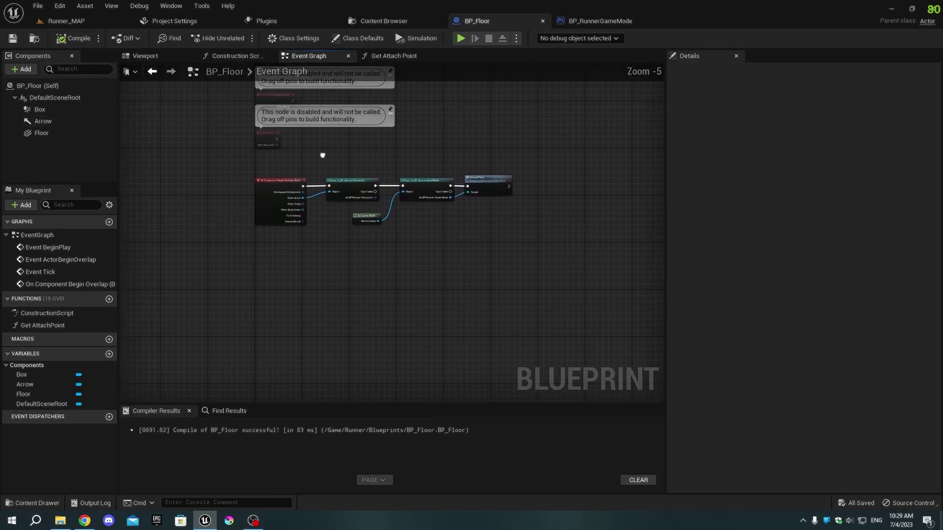
pyautogui.moveTo(322, 209)
pyautogui.mouseDown(button='right')
pyautogui.moveTo(331, 217)
pyautogui.moveTo(319, 278)
pyautogui.mouseUp(button='right')
pyautogui.scroll(1, 318, 284)
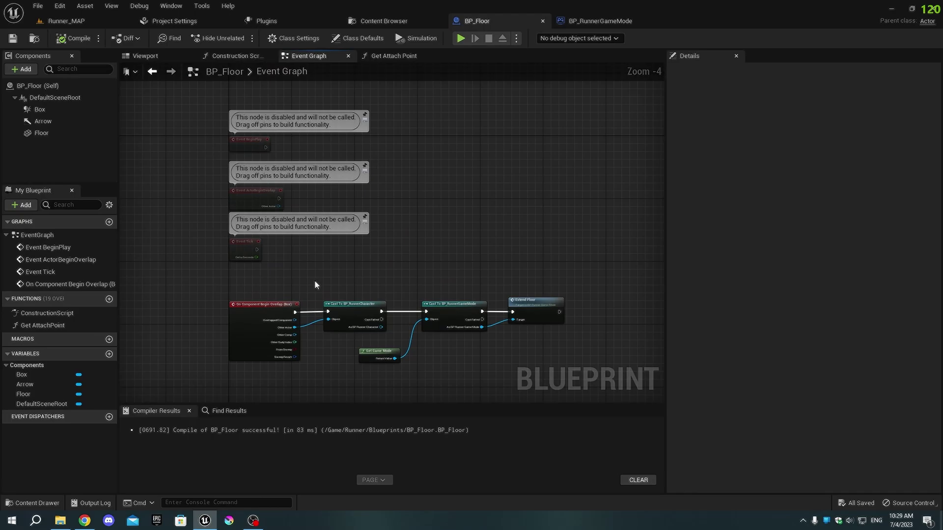
# Add a new Textures folder inside the Runner content folder
pyautogui.click(131, 56)
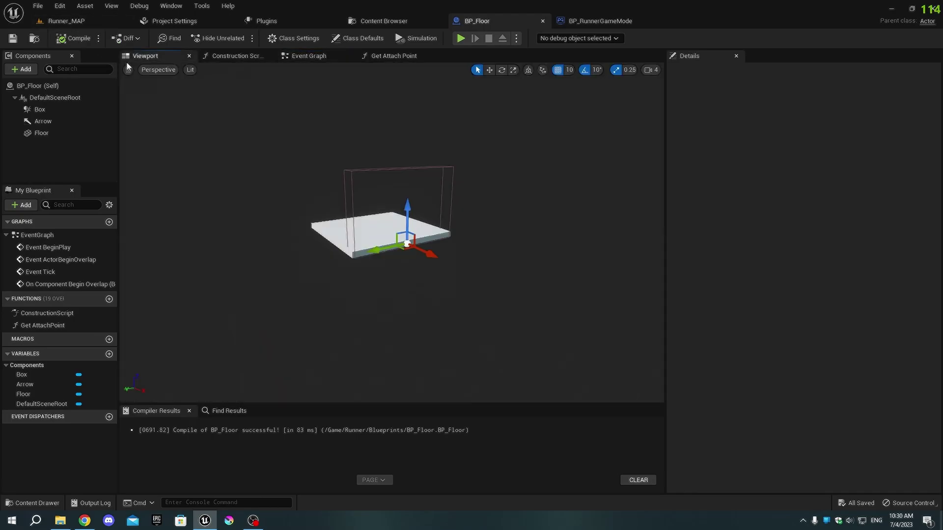
pyautogui.moveTo(359, 218)
pyautogui.mouseDown()
pyautogui.moveTo(398, 221)
pyautogui.moveTo(354, 183)
pyautogui.mouseUp()
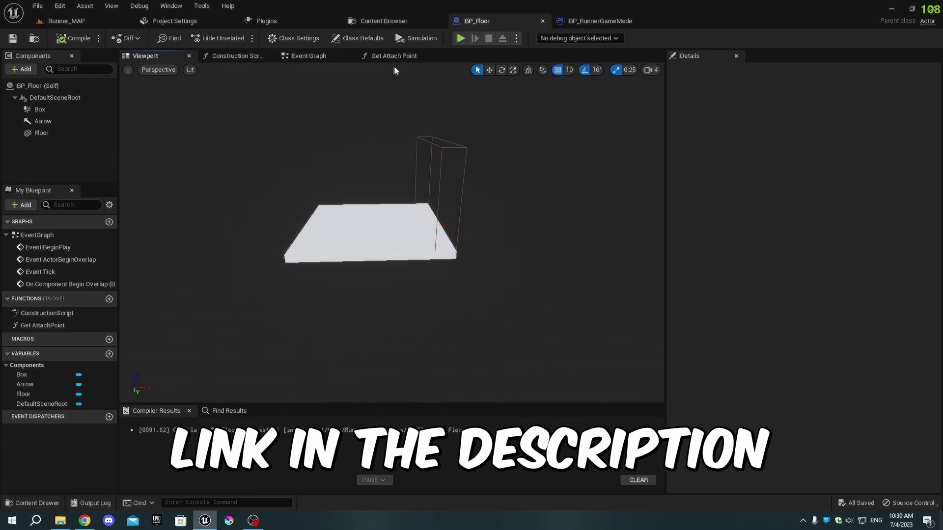
pyautogui.click(383, 21)
pyautogui.click(232, 37)
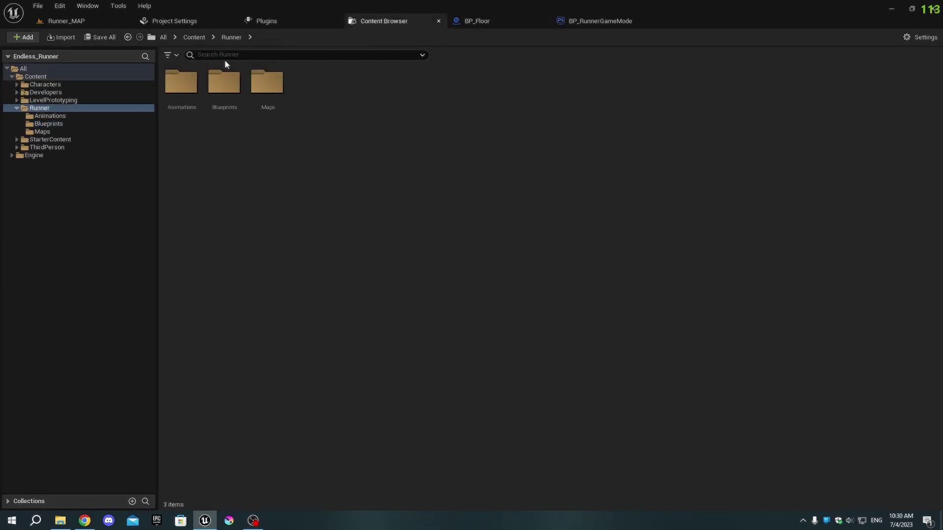
pyautogui.rightClick(254, 152)
pyautogui.click(292, 214)
pyautogui.write('T')
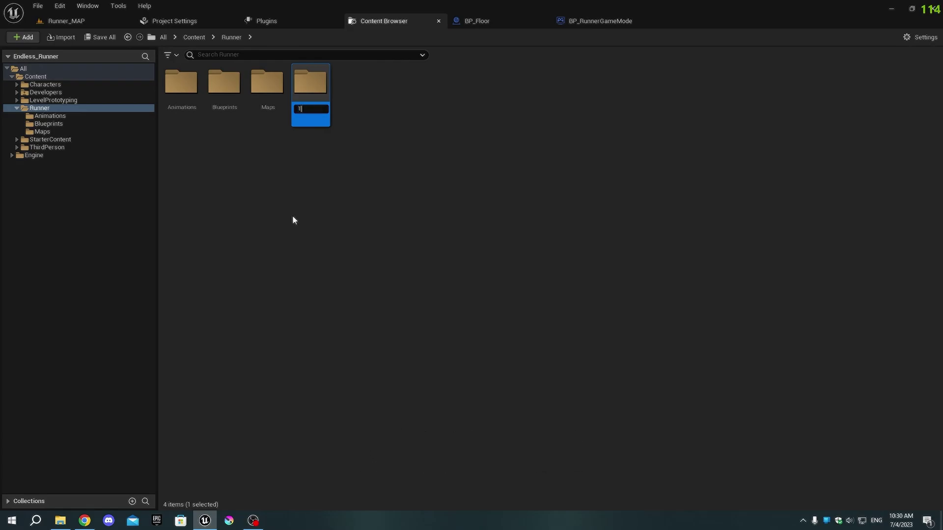
pyautogui.write('extures')
# Name the folder Textures and import the three FloorTile PNGs from Explorer into it
pyautogui.press('Return')
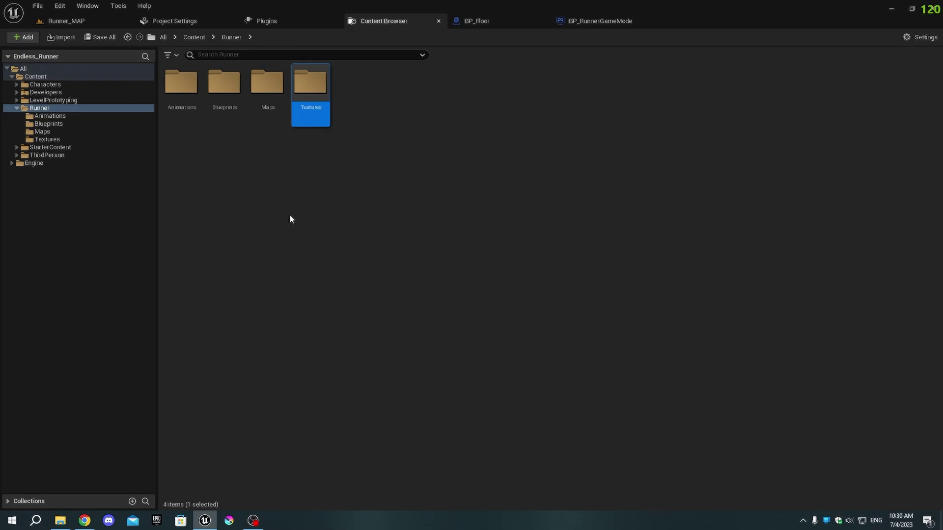
pyautogui.doubleClick(308, 103)
pyautogui.hotkey('alt', 'Tab')
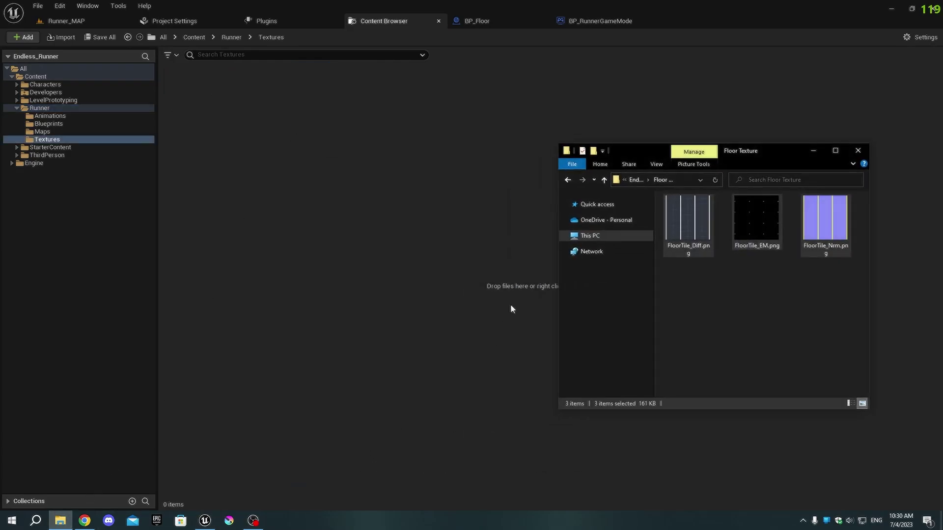
pyautogui.keyDown('shift'); pyautogui.click(812, 219); pyautogui.keyUp('shift')
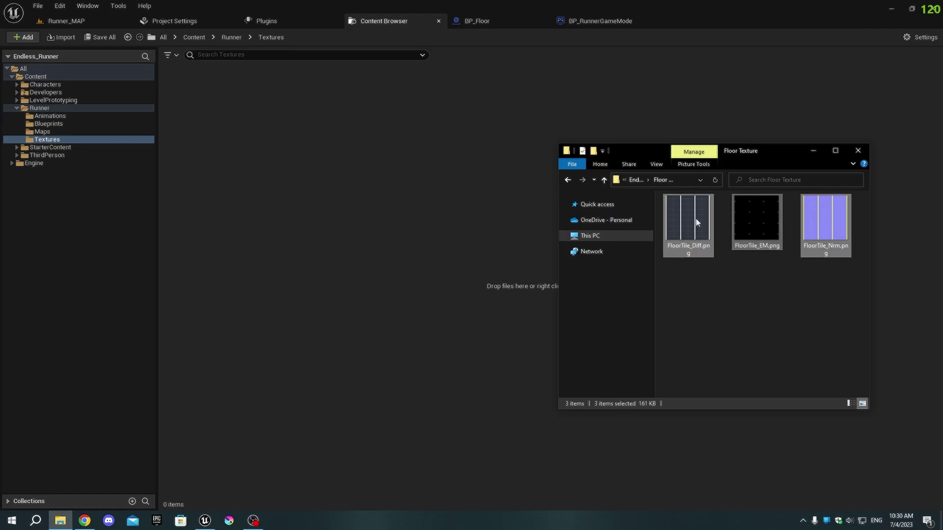
pyautogui.moveTo(695, 221); pyautogui.dragTo(335, 140)
# Create a material named Floor_MAT from the FloorTile_Diff texture
pyautogui.click(188, 104)
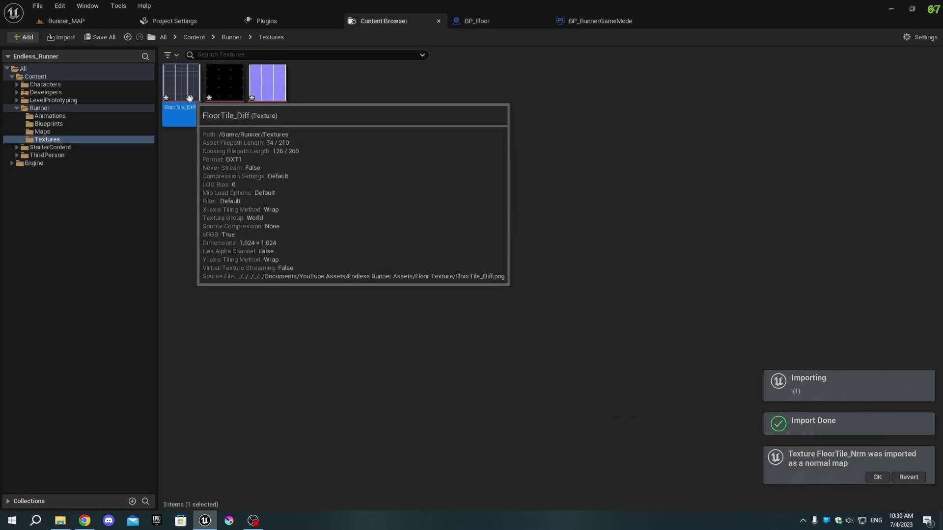
pyautogui.rightClick(190, 103)
pyautogui.click(235, 119)
pyautogui.write('Floor_')
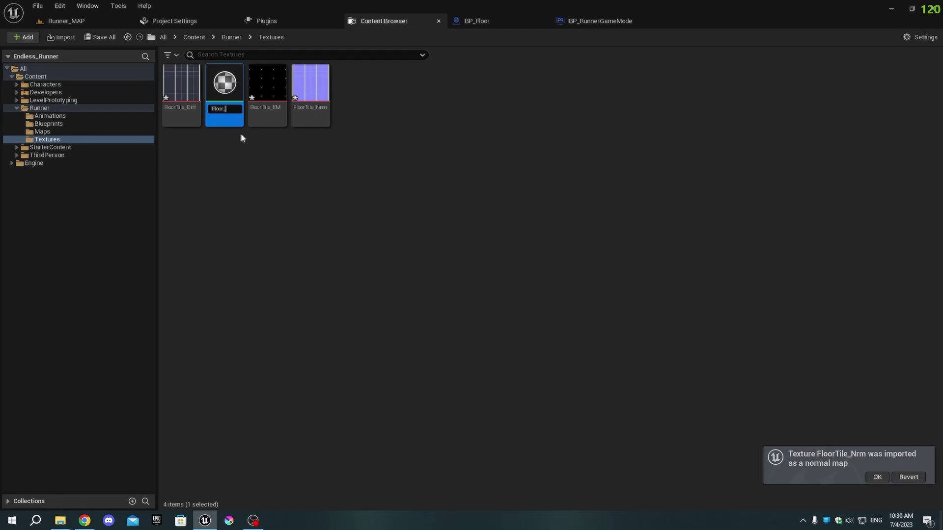
pyautogui.write('MAT')
pyautogui.press('Return')
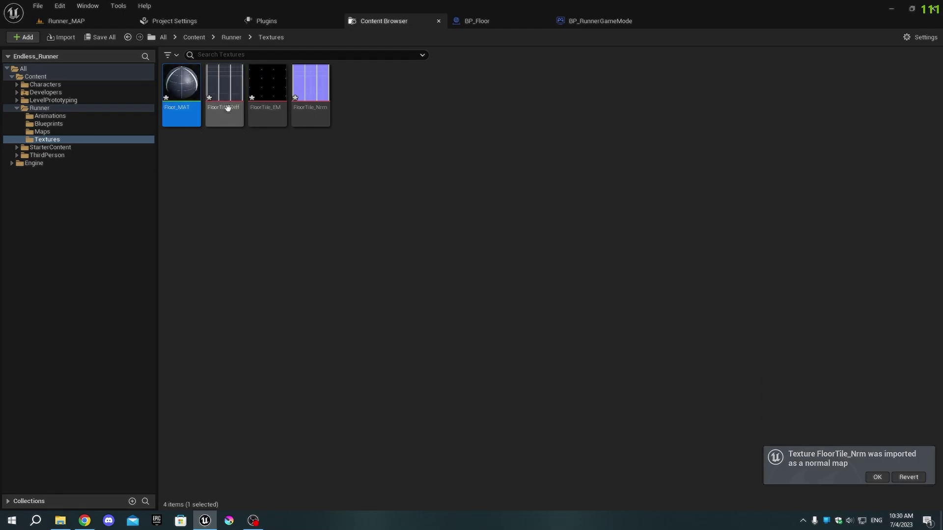
# Add the FloorTile_EM and FloorTile_Nrm textures to the Floor_MAT graph
pyautogui.doubleClick(181, 85)
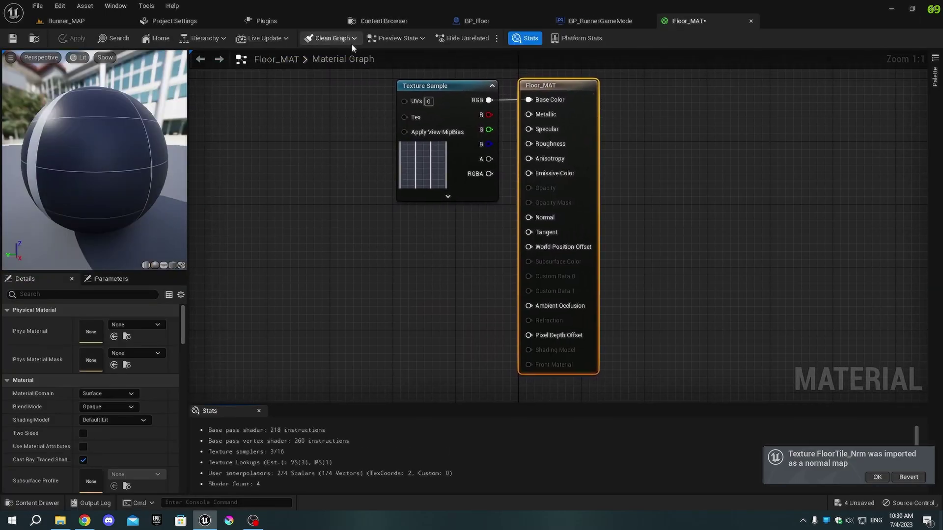
pyautogui.click(369, 22)
pyautogui.click(267, 85)
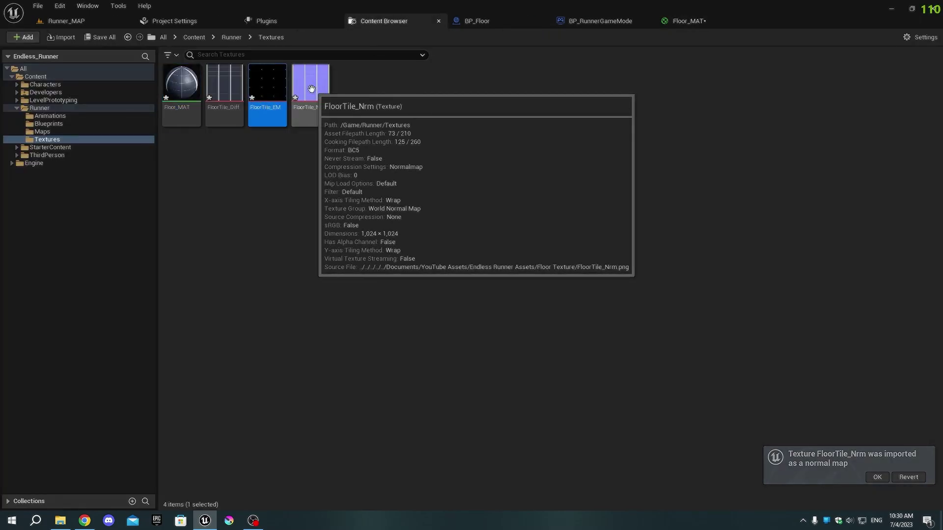
pyautogui.keyDown('ctrl'); pyautogui.click(311, 89); pyautogui.keyUp('ctrl')
pyautogui.moveTo(311, 89)
pyautogui.mouseDown()
pyautogui.moveTo(679, 21)
pyautogui.moveTo(328, 240)
pyautogui.mouseUp()
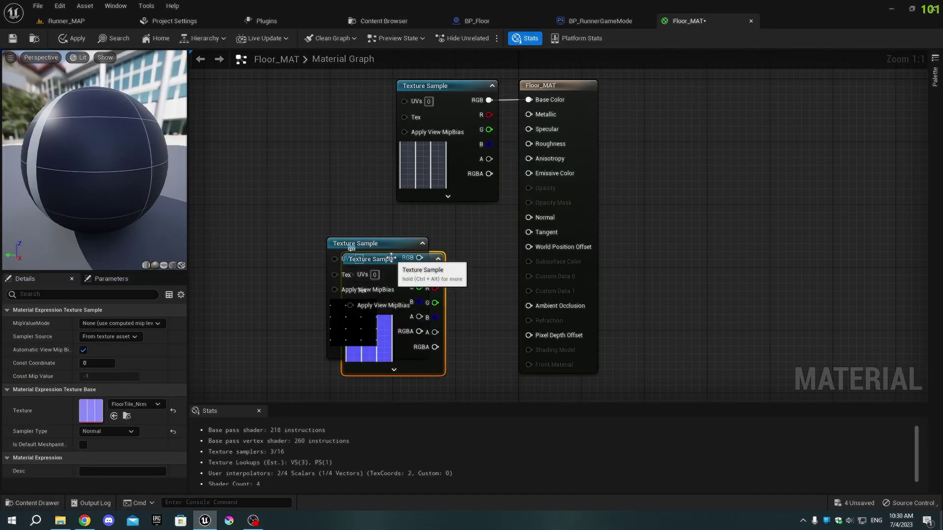
# Wire FloorTile_EM RGB to Emissive Color and FloorTile_Nrm RGB to Normal
pyautogui.moveTo(391, 257); pyautogui.dragTo(356, 225)
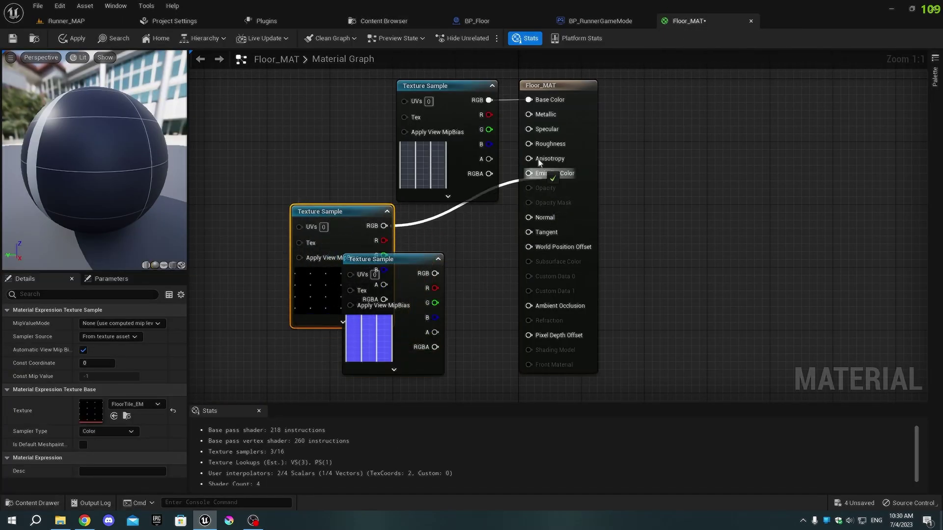
pyautogui.moveTo(539, 163); pyautogui.dragTo(539, 163)
pyautogui.moveTo(541, 86); pyautogui.dragTo(541, 78)
pyautogui.moveTo(384, 225)
pyautogui.mouseDown()
pyautogui.moveTo(539, 165)
pyautogui.moveTo(414, 220)
pyautogui.mouseUp()
pyautogui.click(407, 237)
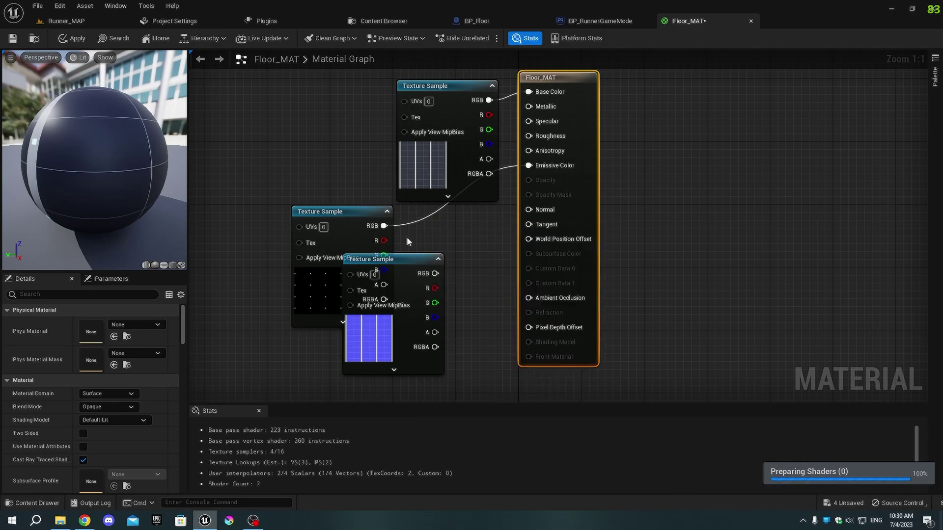
pyautogui.moveTo(457, 265); pyautogui.dragTo(530, 211)
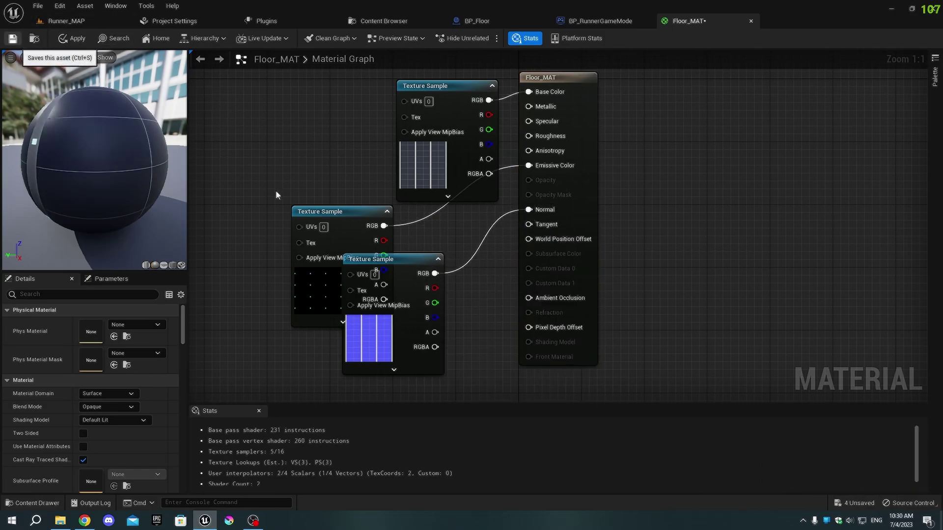
# Set the BP_Floor Floor component's Element 0 material to Floor_MAT
pyautogui.click(599, 20)
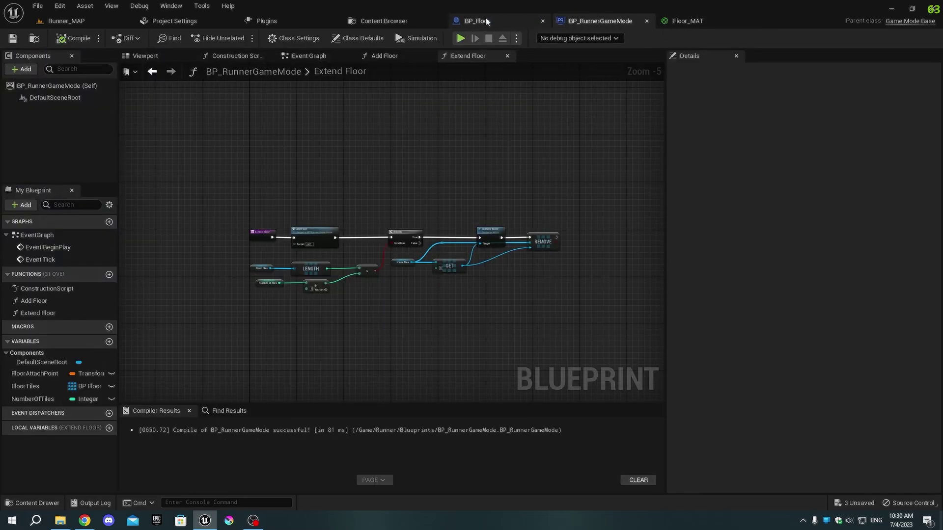
pyautogui.click(478, 21)
pyautogui.click(359, 229)
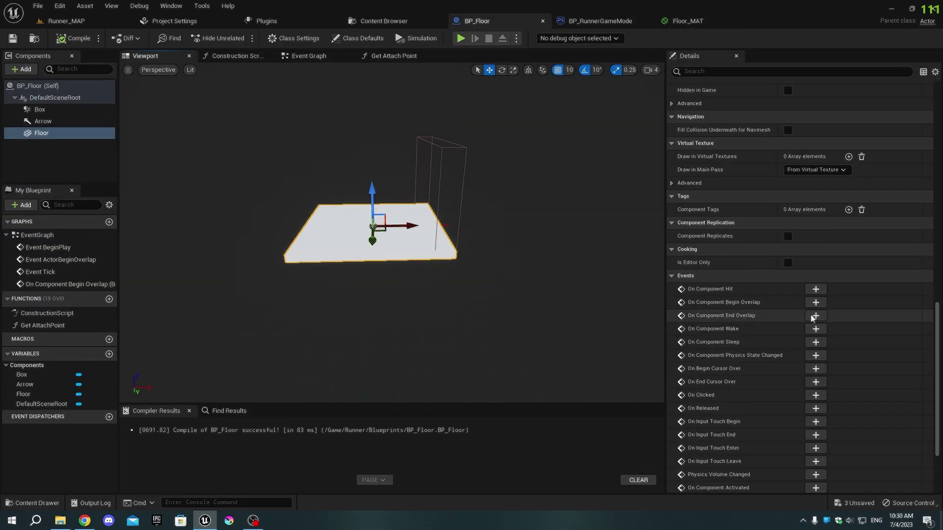
pyautogui.scroll(3, 813, 246)
pyautogui.scroll(5, 829, 244)
pyautogui.scroll(1, 828, 244)
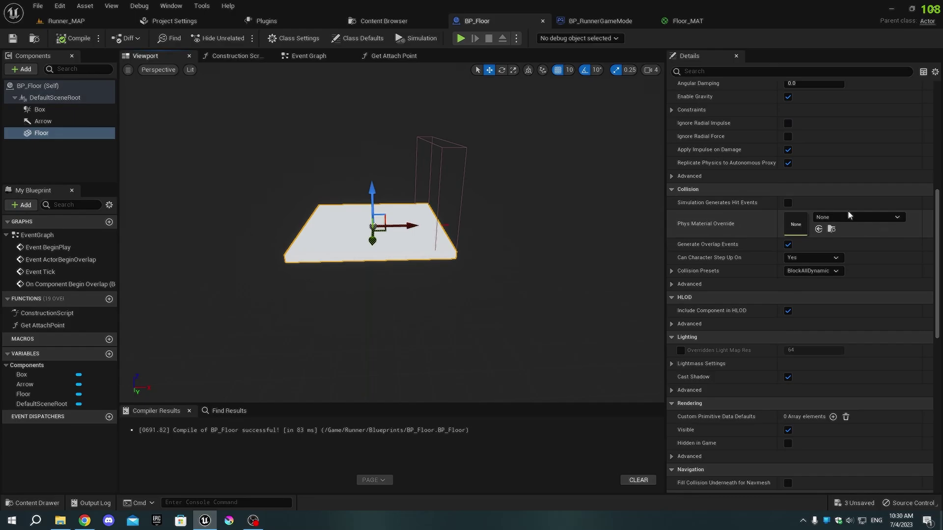
pyautogui.scroll(4, 845, 219)
pyautogui.scroll(5, 845, 219)
pyautogui.click(845, 203)
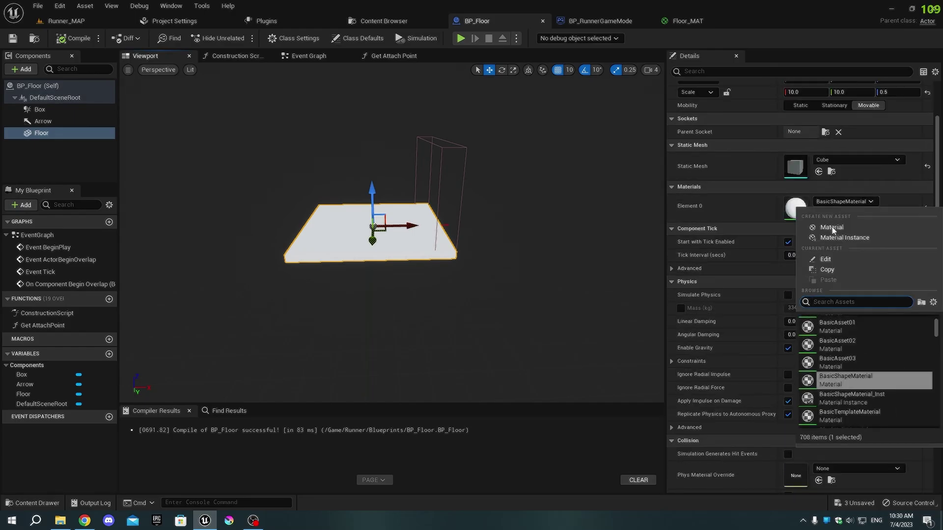
pyautogui.write('fl')
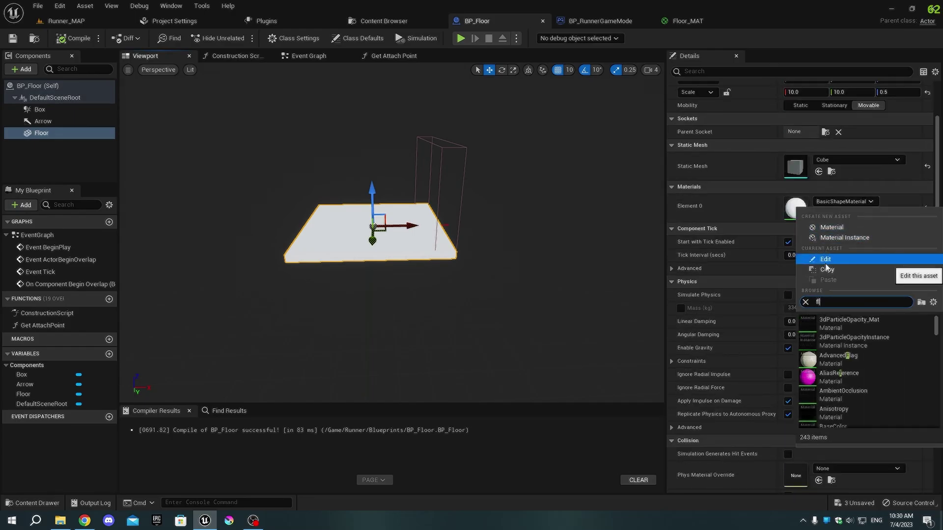
pyautogui.write('oor_ma')
pyautogui.press('Return')
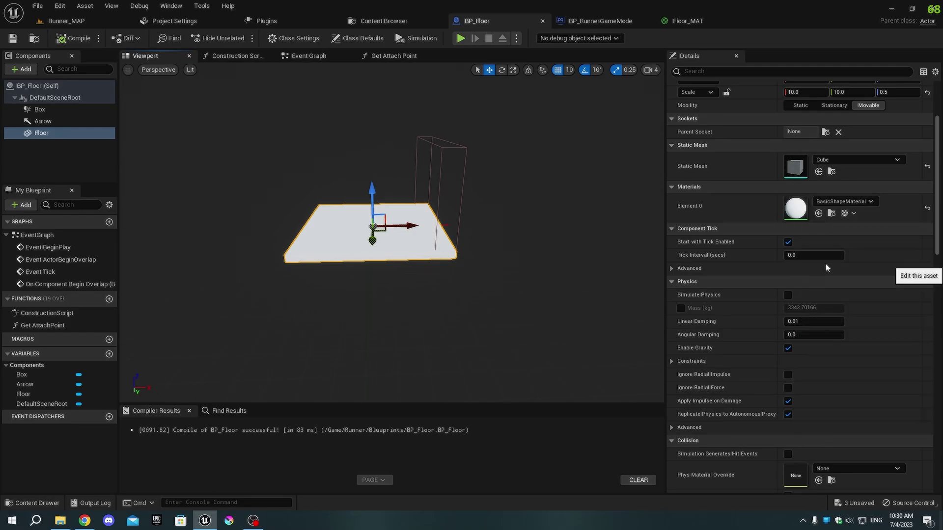
pyautogui.scroll(3, 814, 139)
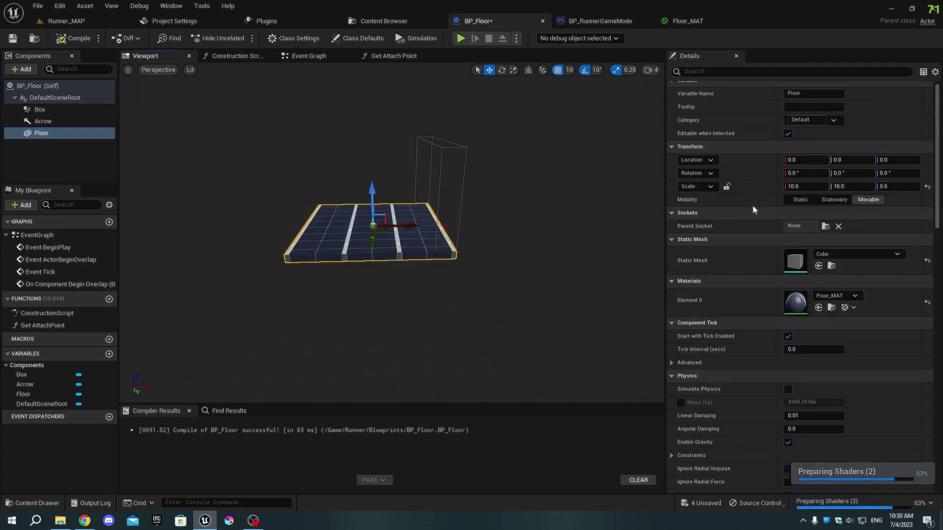
# Rotate the Floor component 90 degrees on Z and recompile BP_Floor
pyautogui.click(901, 172)
pyautogui.write('90')
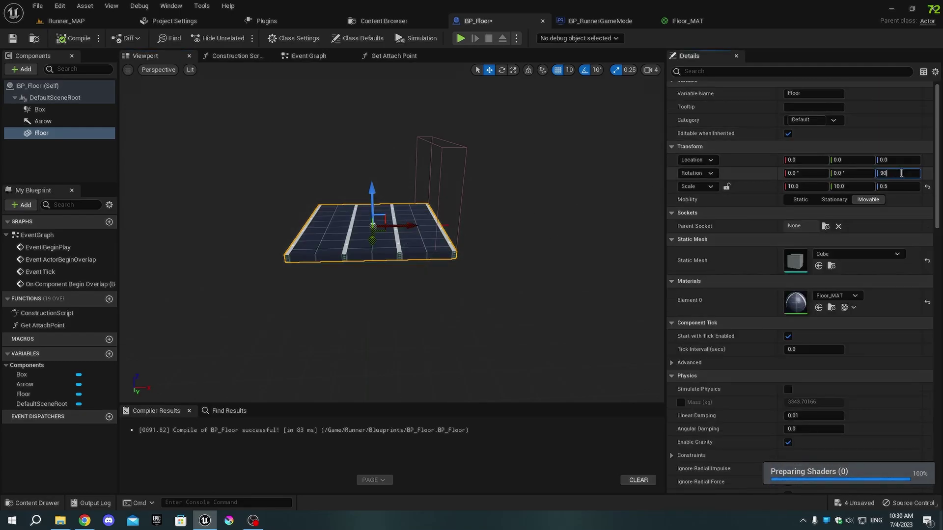
pyautogui.press('Return')
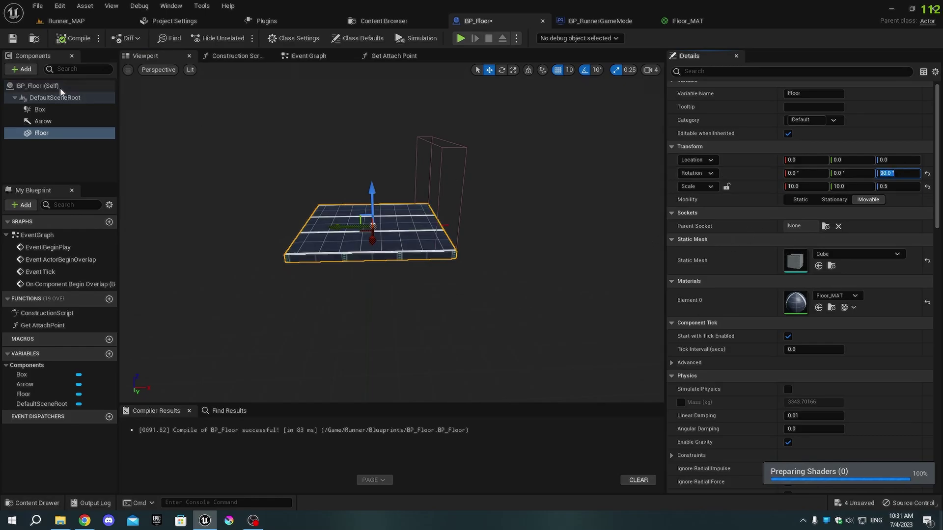
pyautogui.click(74, 37)
# Save BP_Floor and place a BP_Floor tile at location 0,0,0 in Runner_MAP
pyautogui.hotkey('ctrl', 's')
pyautogui.click(66, 21)
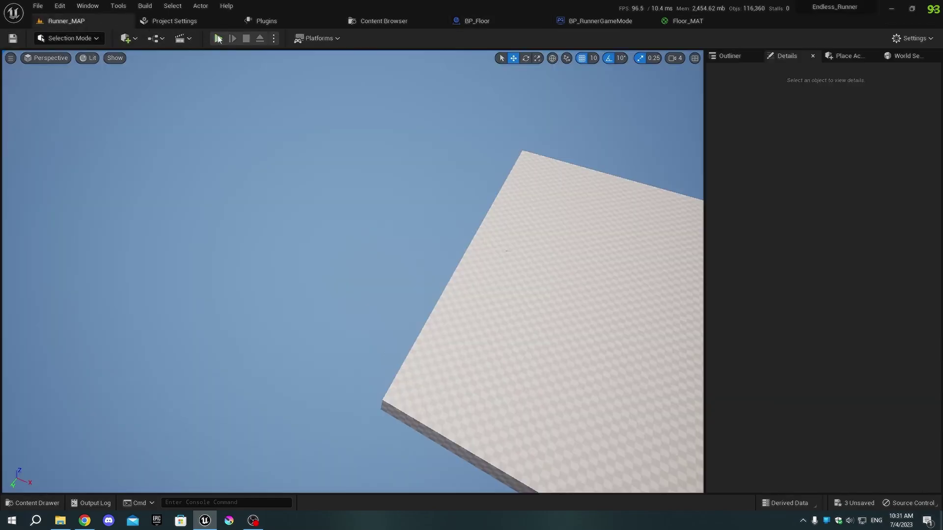
pyautogui.moveTo(683, 219)
pyautogui.mouseDown(button='right')
pyautogui.moveTo(448, 67)
pyautogui.moveTo(266, 142)
pyautogui.mouseUp(button='right')
pyautogui.hotkey('ctrl', 'space')
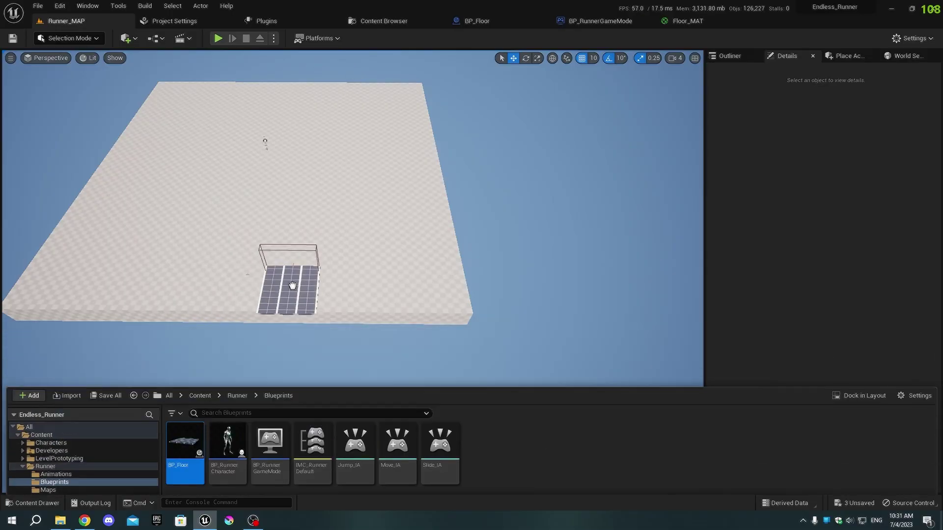
pyautogui.moveTo(185, 385); pyautogui.dragTo(294, 276)
pyautogui.click(926, 211)
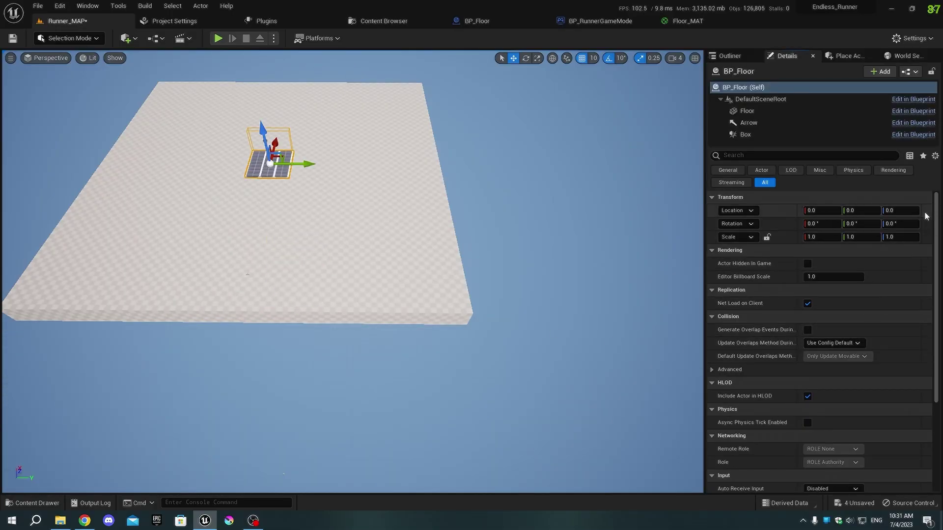
# Move the grey template floor far away from the new tile
pyautogui.press('f')
pyautogui.keyDown('alt'); pyautogui.moveTo(509, 217); pyautogui.dragTo(508, 342); pyautogui.keyUp('alt')
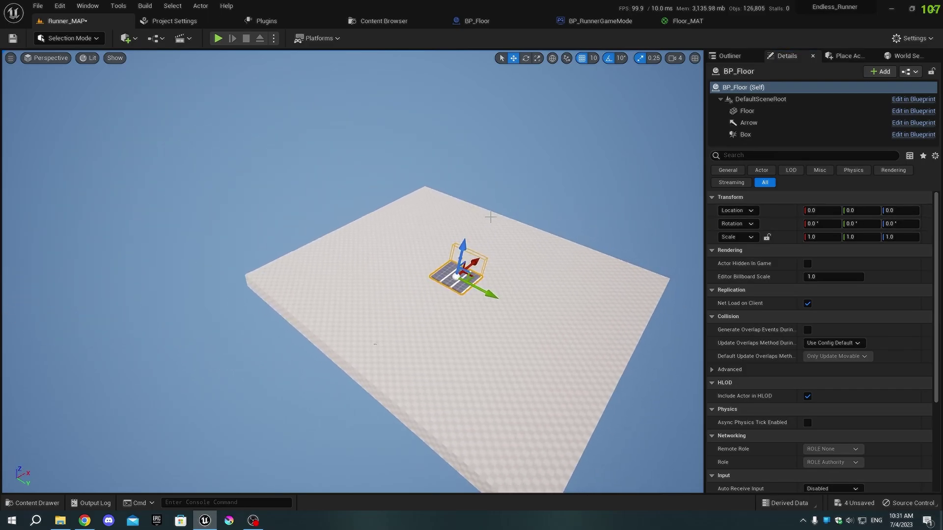
pyautogui.click(508, 343)
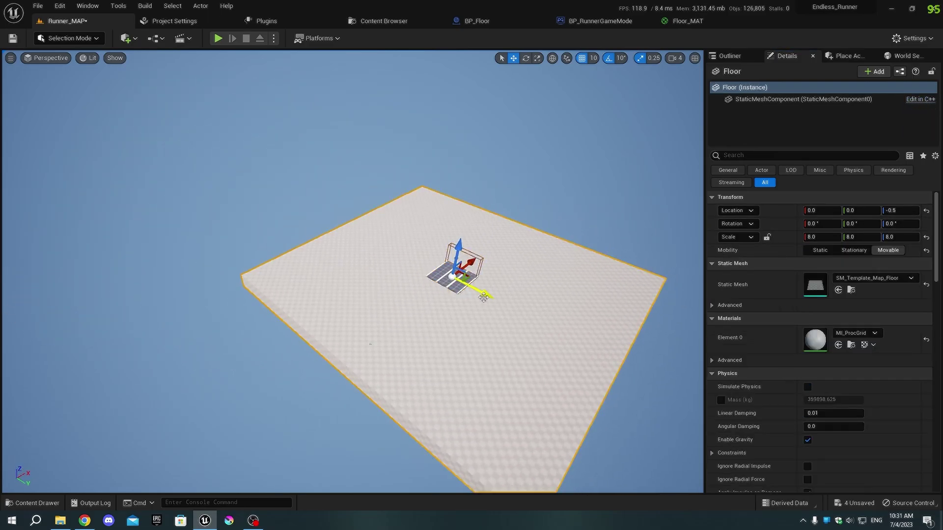
pyautogui.moveTo(484, 296); pyautogui.dragTo(132, 148)
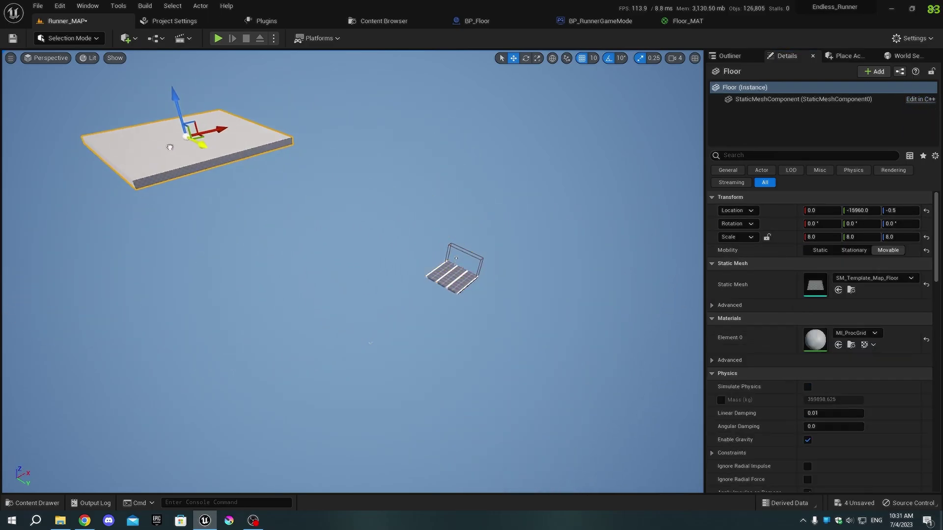
pyautogui.click(382, 338)
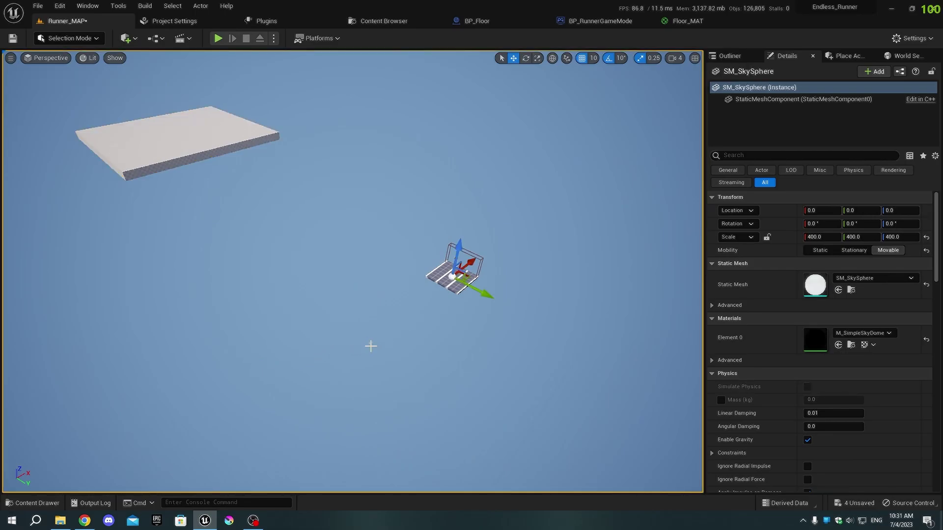
# Move the PlayerStart onto the BP_Floor tile, at -380, 0, 120
pyautogui.moveTo(406, 330)
pyautogui.mouseDown(button='right')
pyautogui.moveTo(343, 338)
pyautogui.moveTo(354, 358)
pyautogui.mouseUp(button='right')
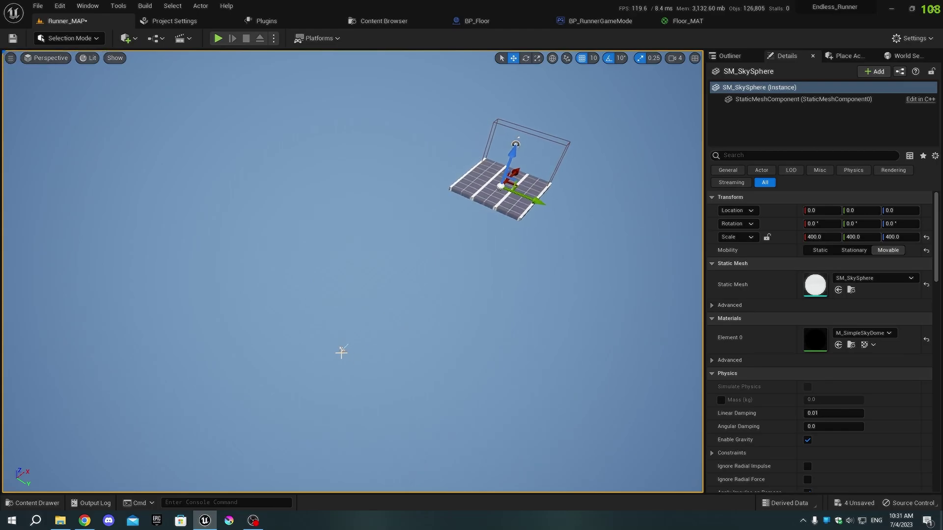
pyautogui.click(341, 352)
pyautogui.moveTo(341, 352); pyautogui.dragTo(347, 346, button='right')
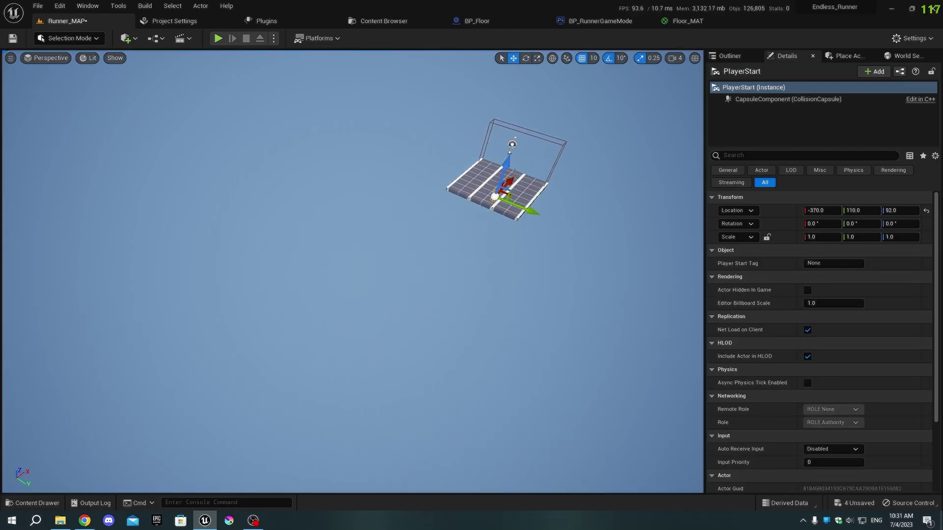
pyautogui.scroll(5, 493, 257)
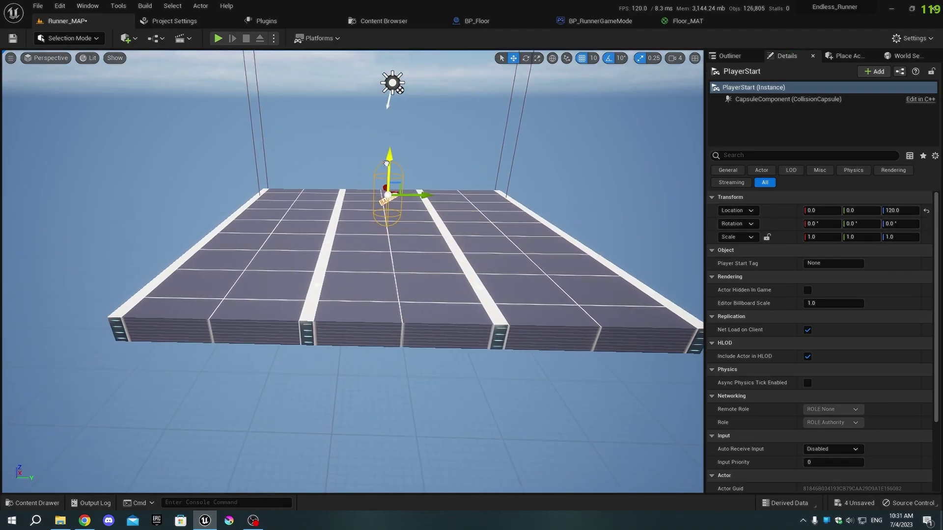
pyautogui.moveTo(386, 164); pyautogui.dragTo(339, 201, button='right')
pyautogui.moveTo(339, 201); pyautogui.dragTo(186, 212)
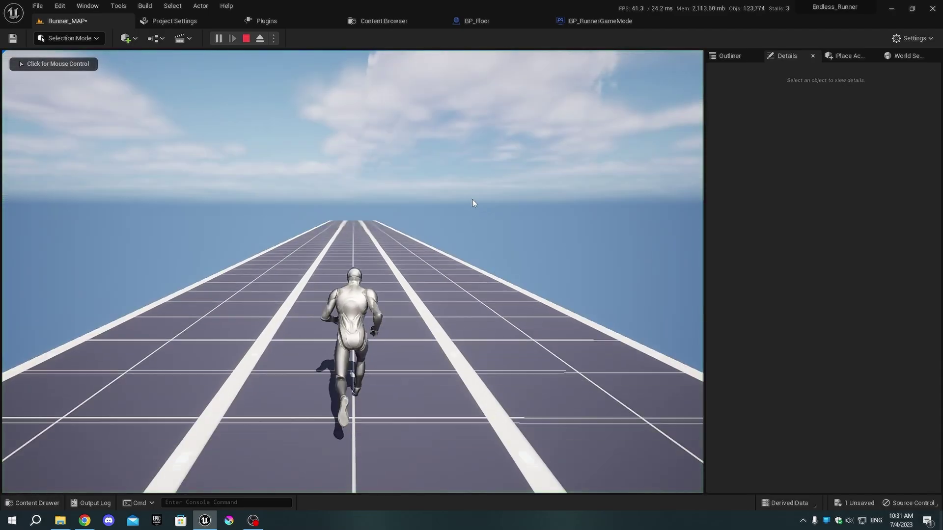
# Play-test the runner, jump, then eject with F8 and fly along the track
pyautogui.press('space')
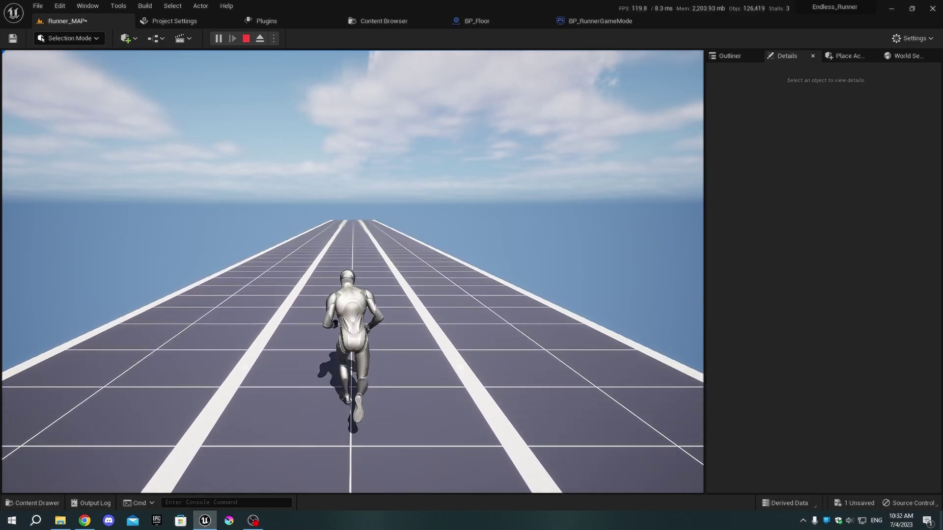
pyautogui.press('F8')
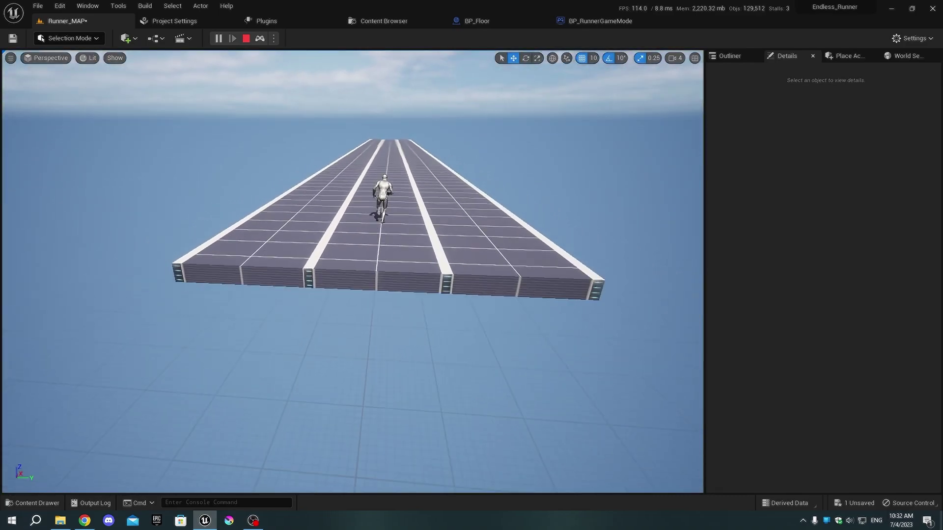
pyautogui.moveTo(383, 295); pyautogui.dragTo(294, 288, button='right')
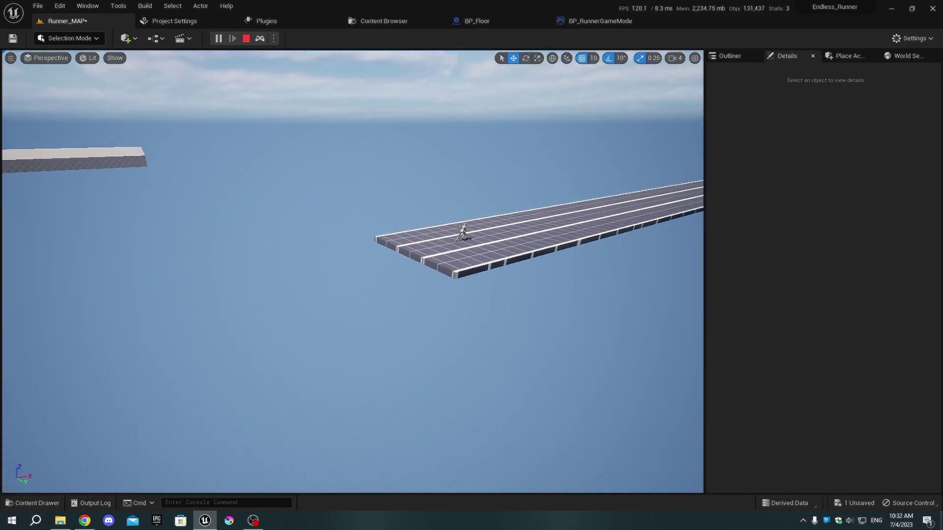
pyautogui.moveTo(383, 287); pyautogui.dragTo(310, 288, button='right')
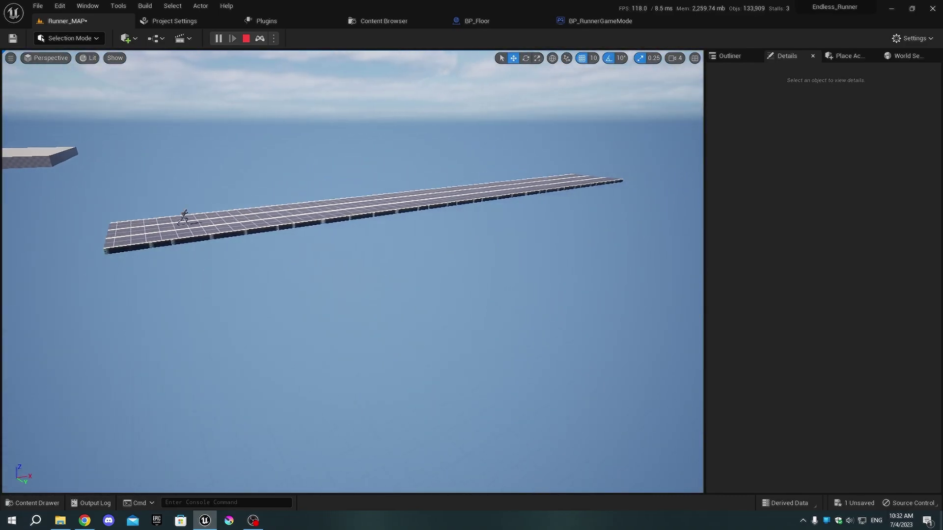
pyautogui.moveTo(383, 288); pyautogui.dragTo(340, 288, button='right')
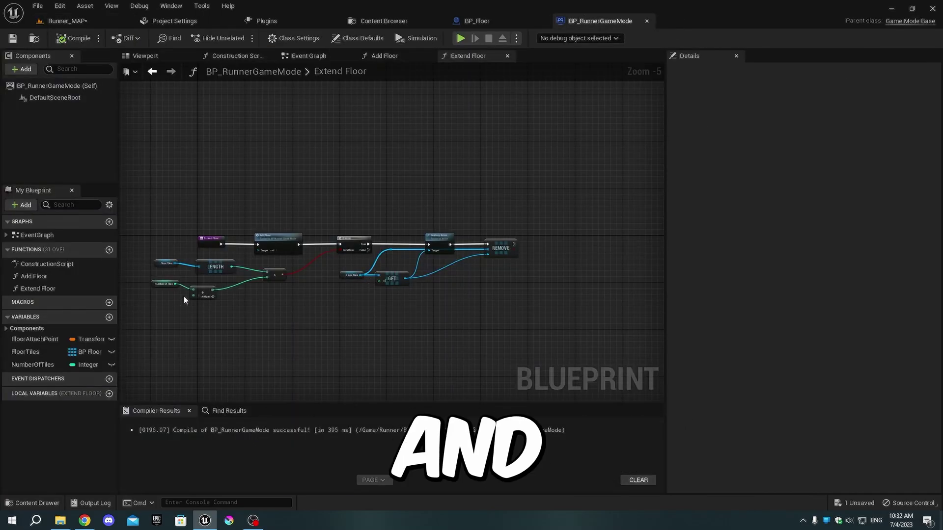
pyautogui.scroll(2, 184, 296)
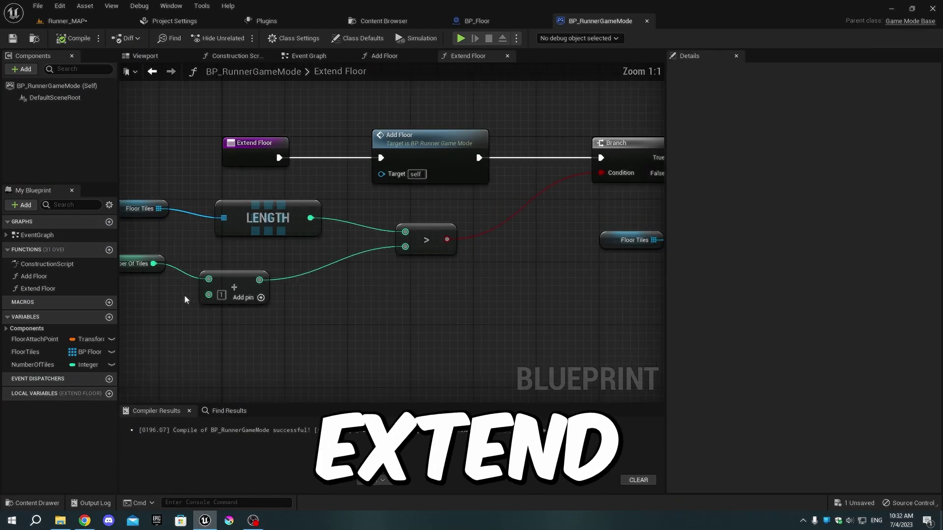
# Change Extend Floor's Add value to 2, recompile BP_RunnerGameMode, and return to Runner_MAP
pyautogui.click(221, 295)
pyautogui.write('2')
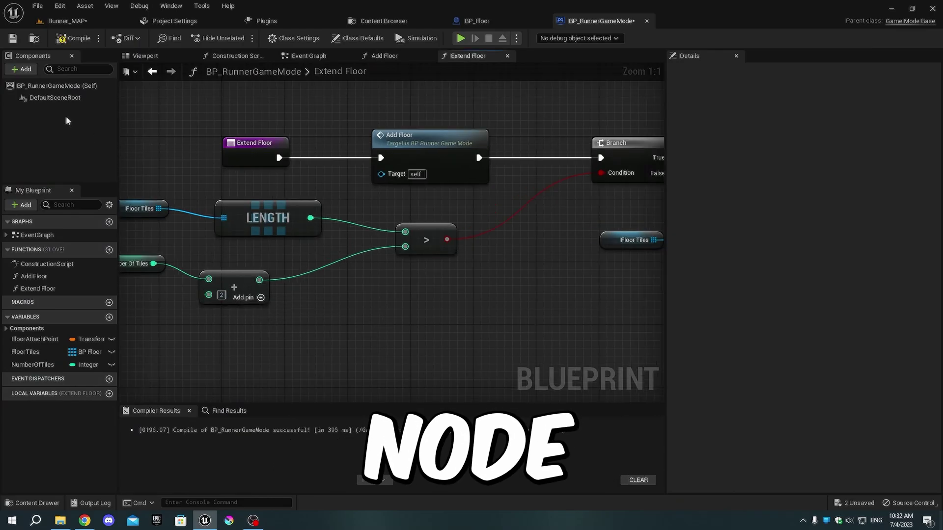
pyautogui.click(74, 38)
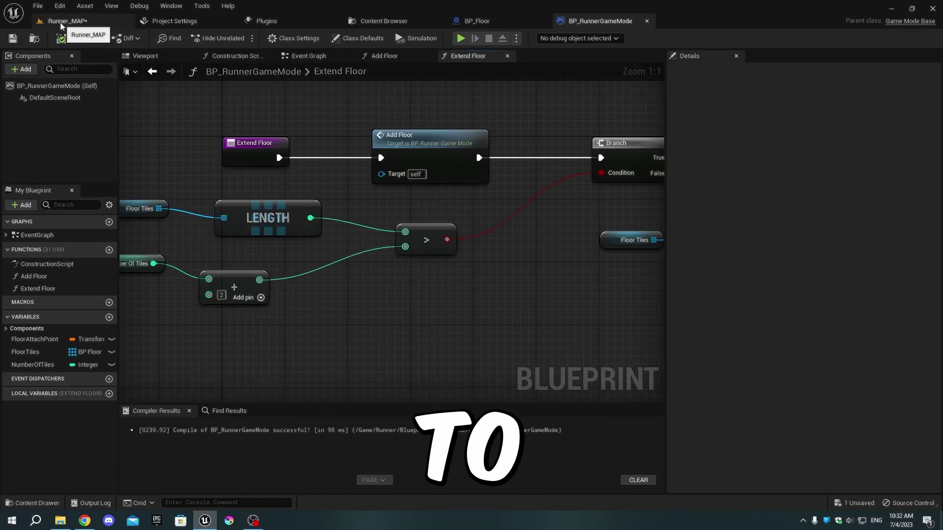
pyautogui.click(61, 22)
# Play Runner_MAP, eject with F8, and fly above the extending floor tiles
pyautogui.click(217, 37)
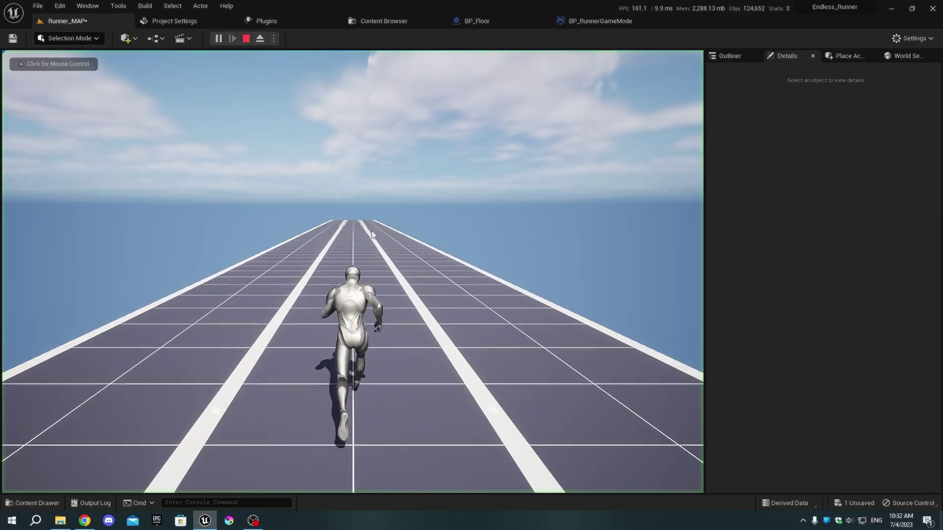
pyautogui.click(483, 236)
pyautogui.press('F8')
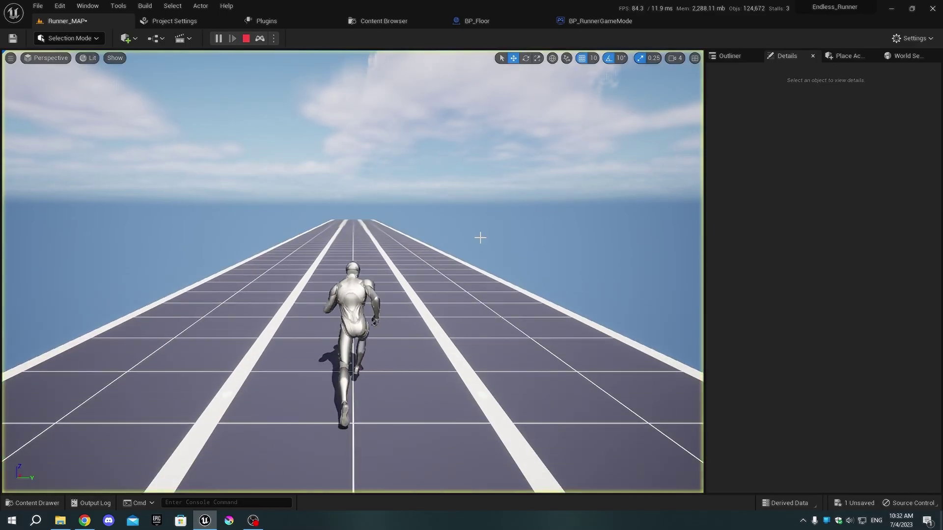
pyautogui.moveTo(500, 238); pyautogui.dragTo(500, 238, button='right')
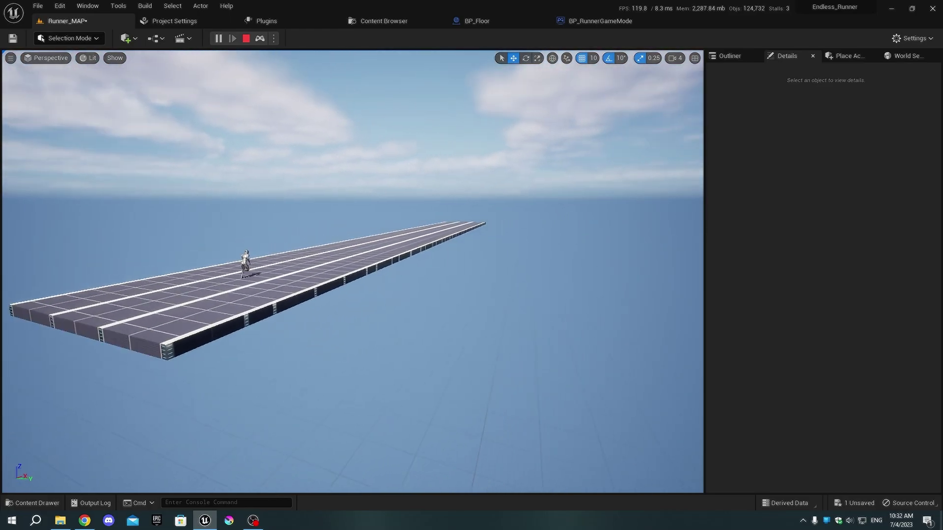